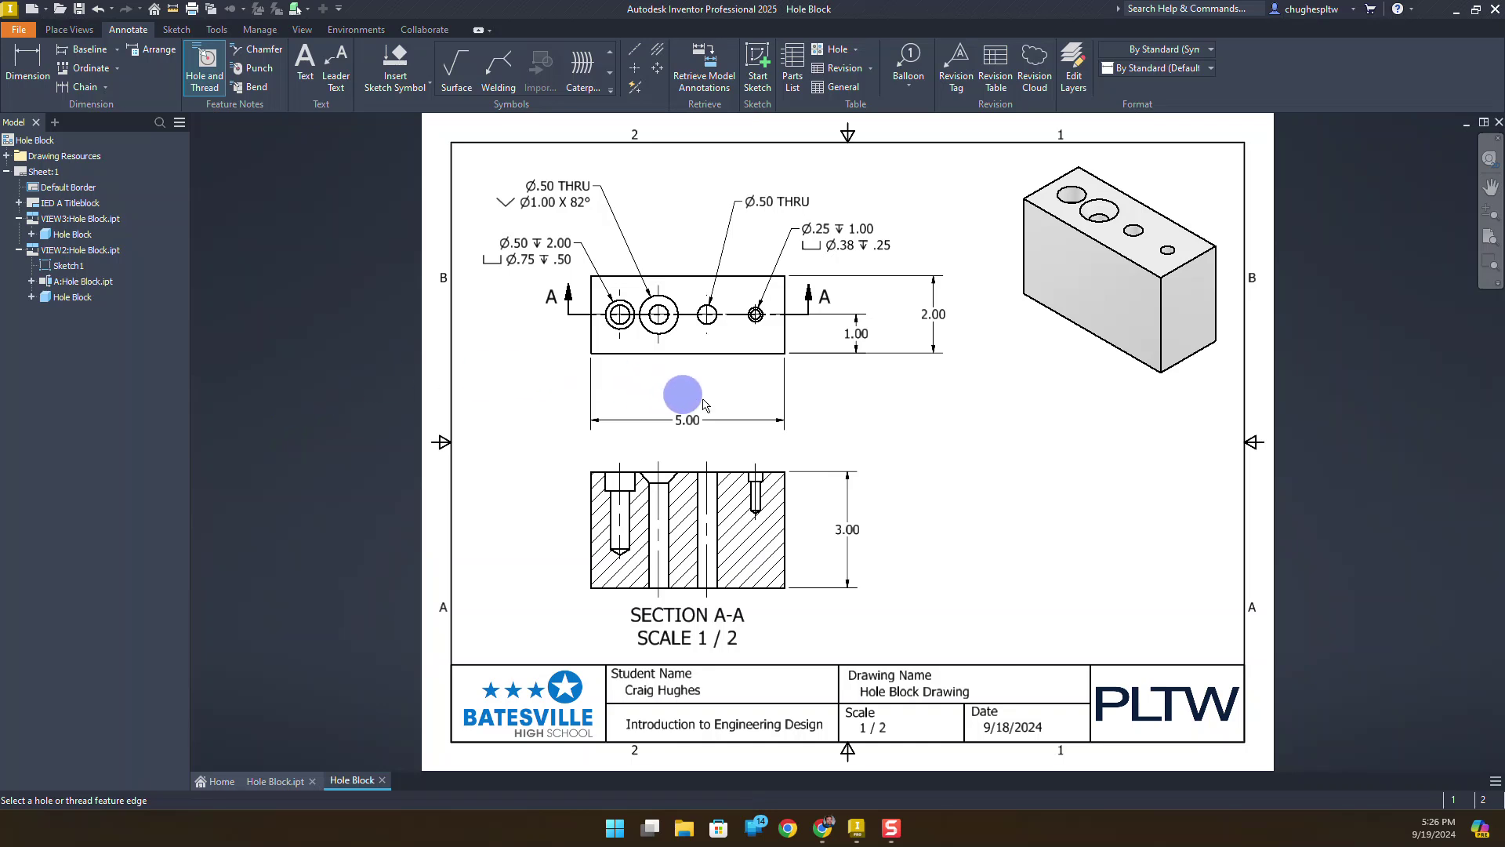
Cancel the active hole note command
scroll(770, 405, "up", 3)
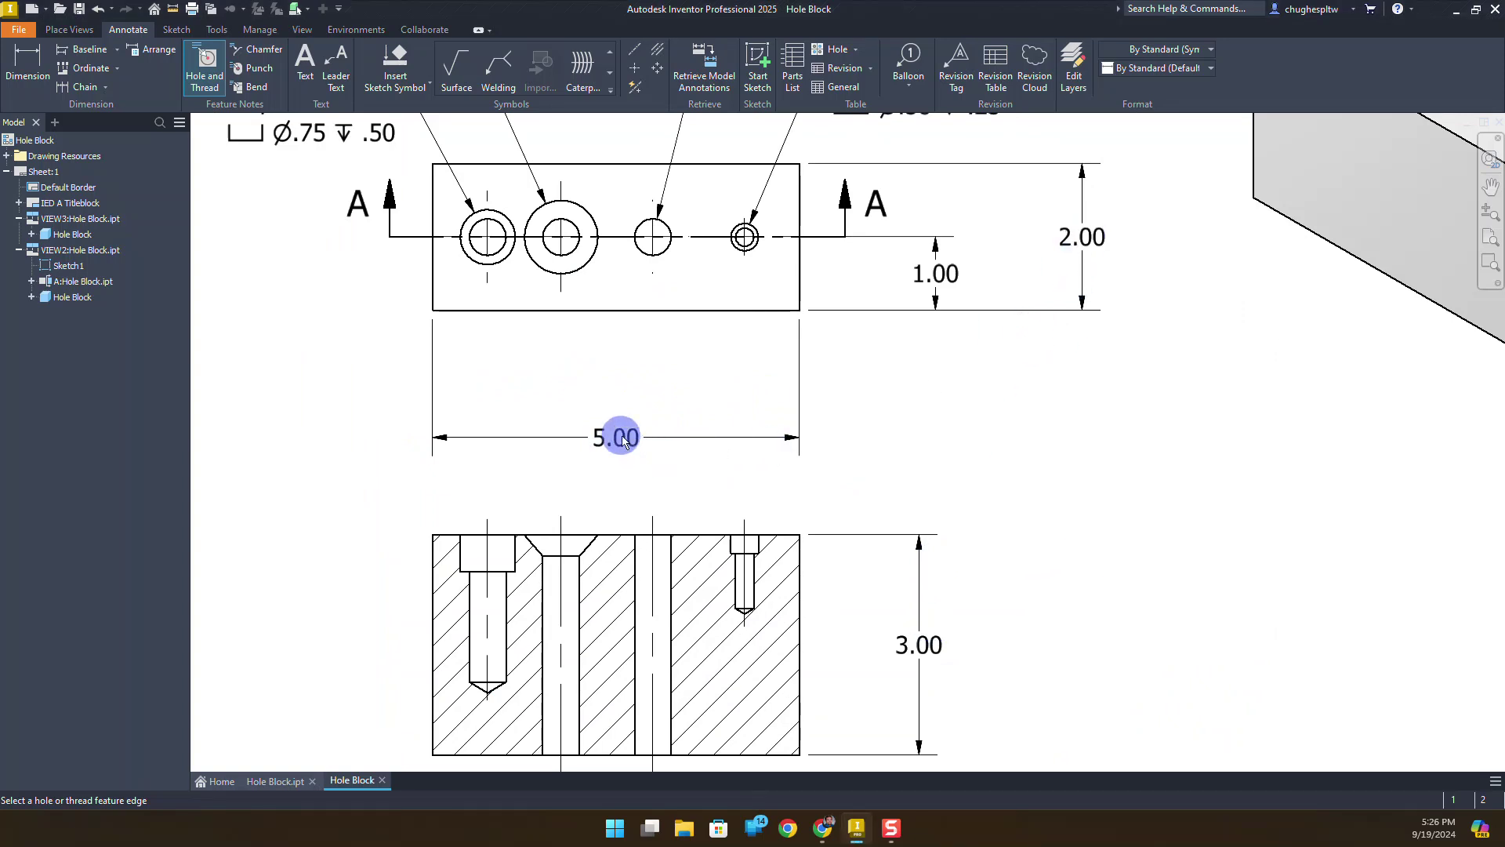
left_click(366, 255)
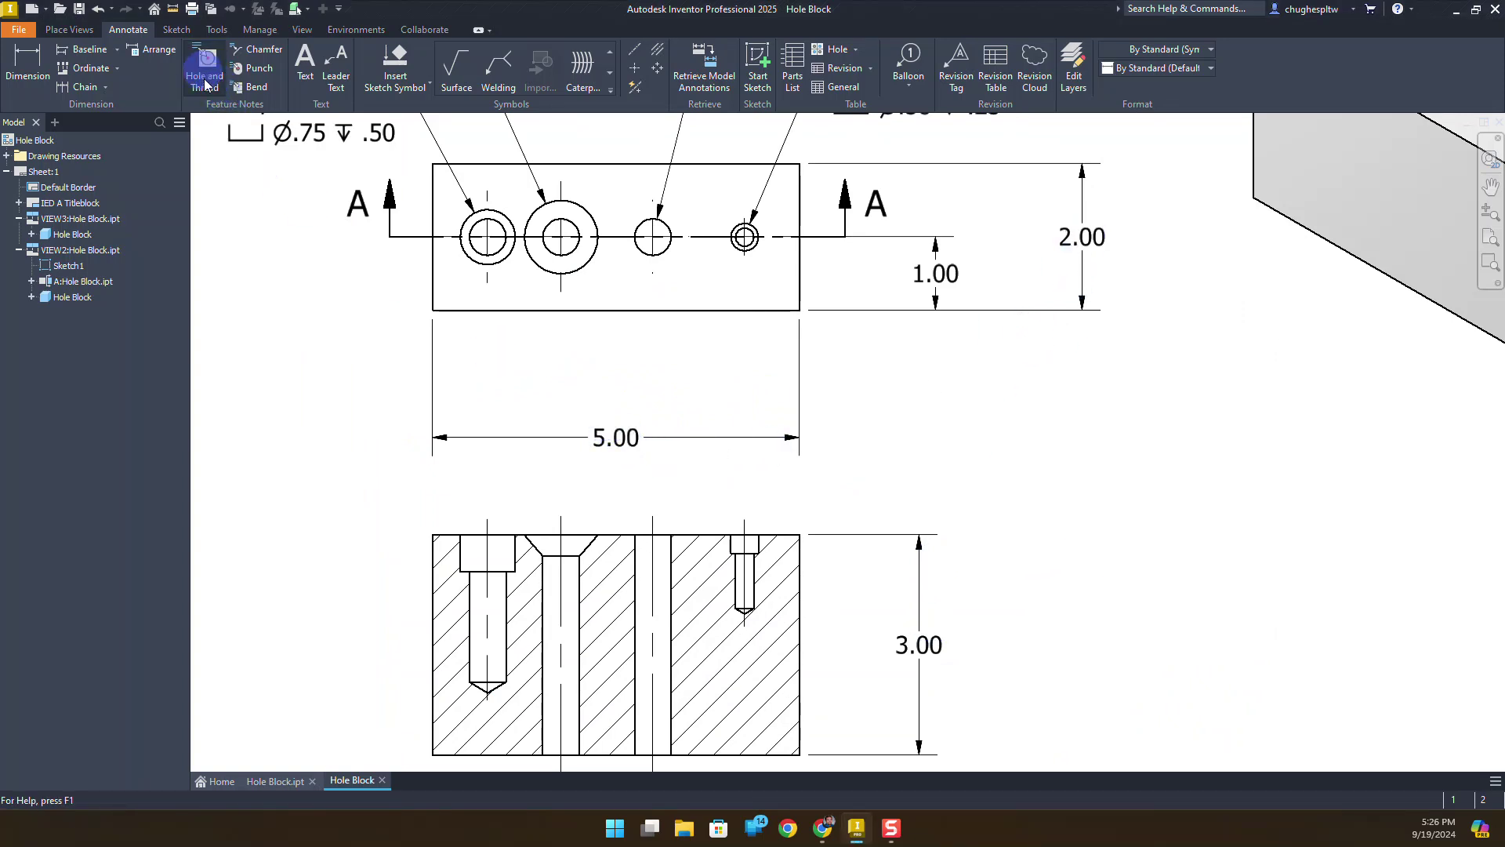
left_click(283, 149)
right_click(565, 370)
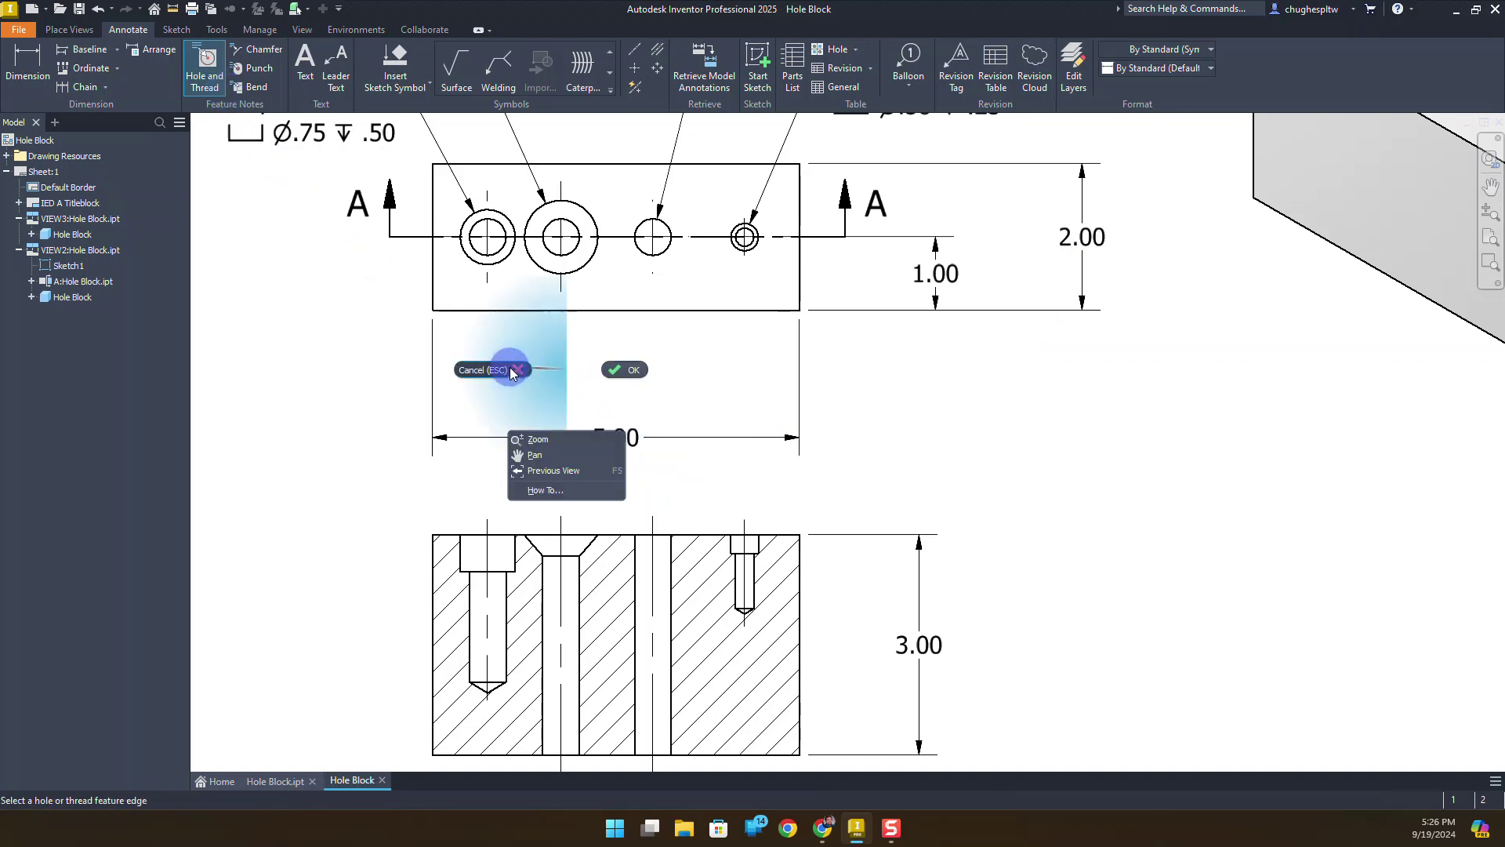
left_click(510, 369)
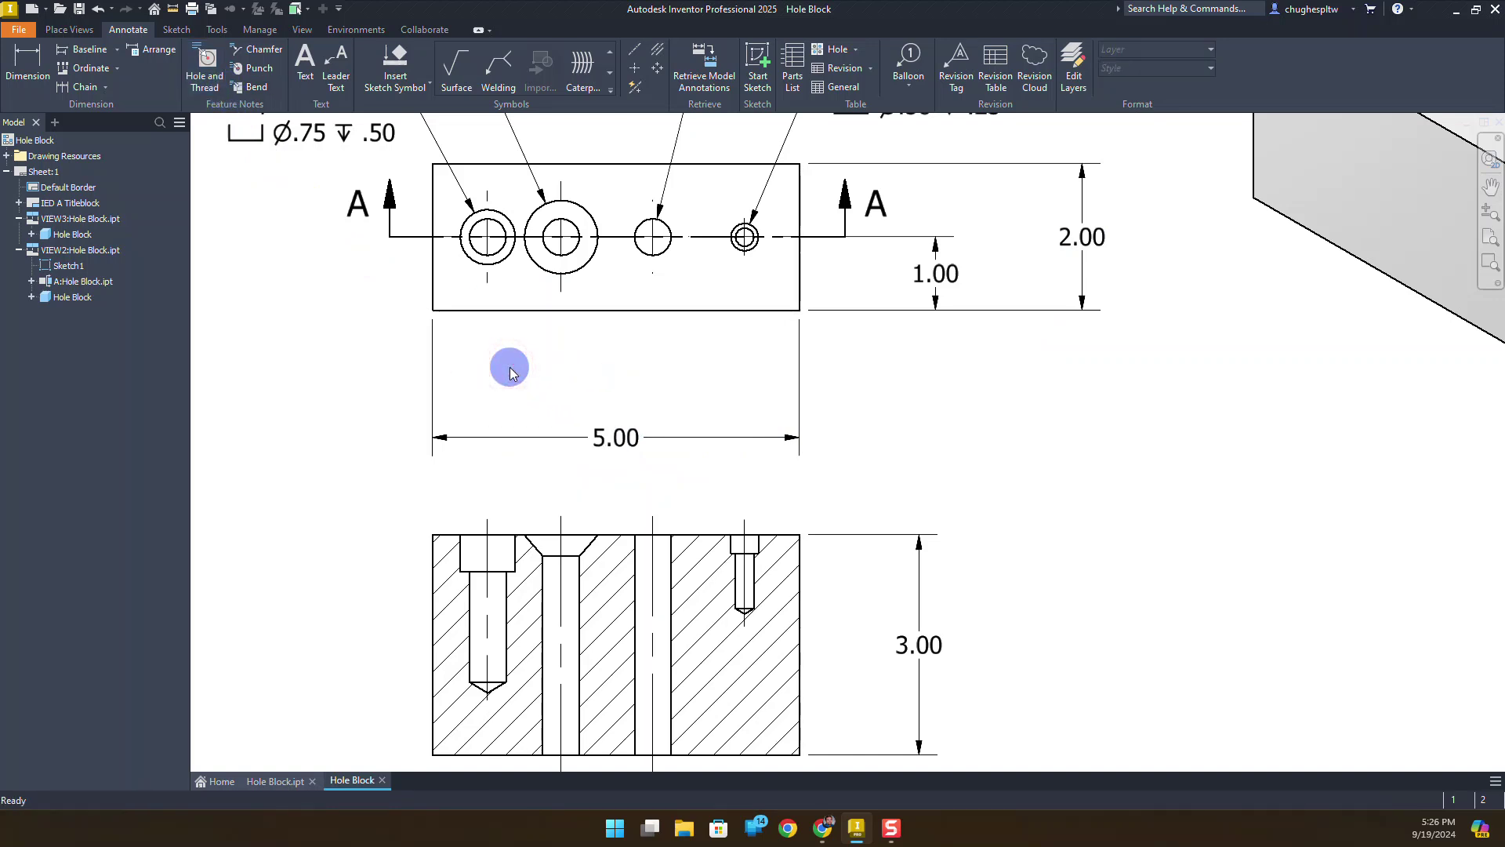
Give the 5.00 length dimension a symmetric tolerance with upper value 0.10
left_click(607, 447)
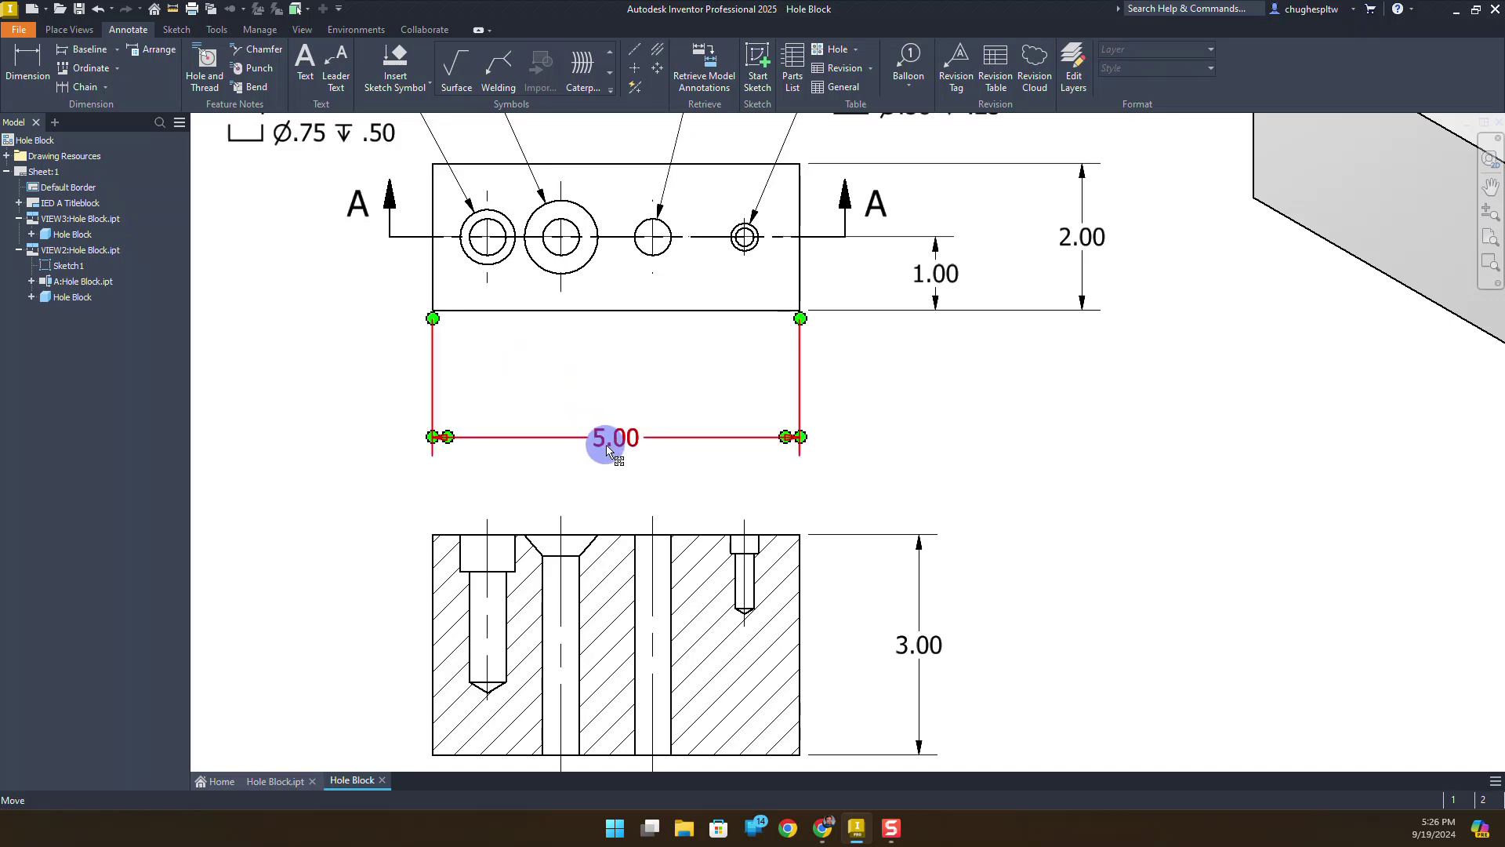
double_click(607, 447)
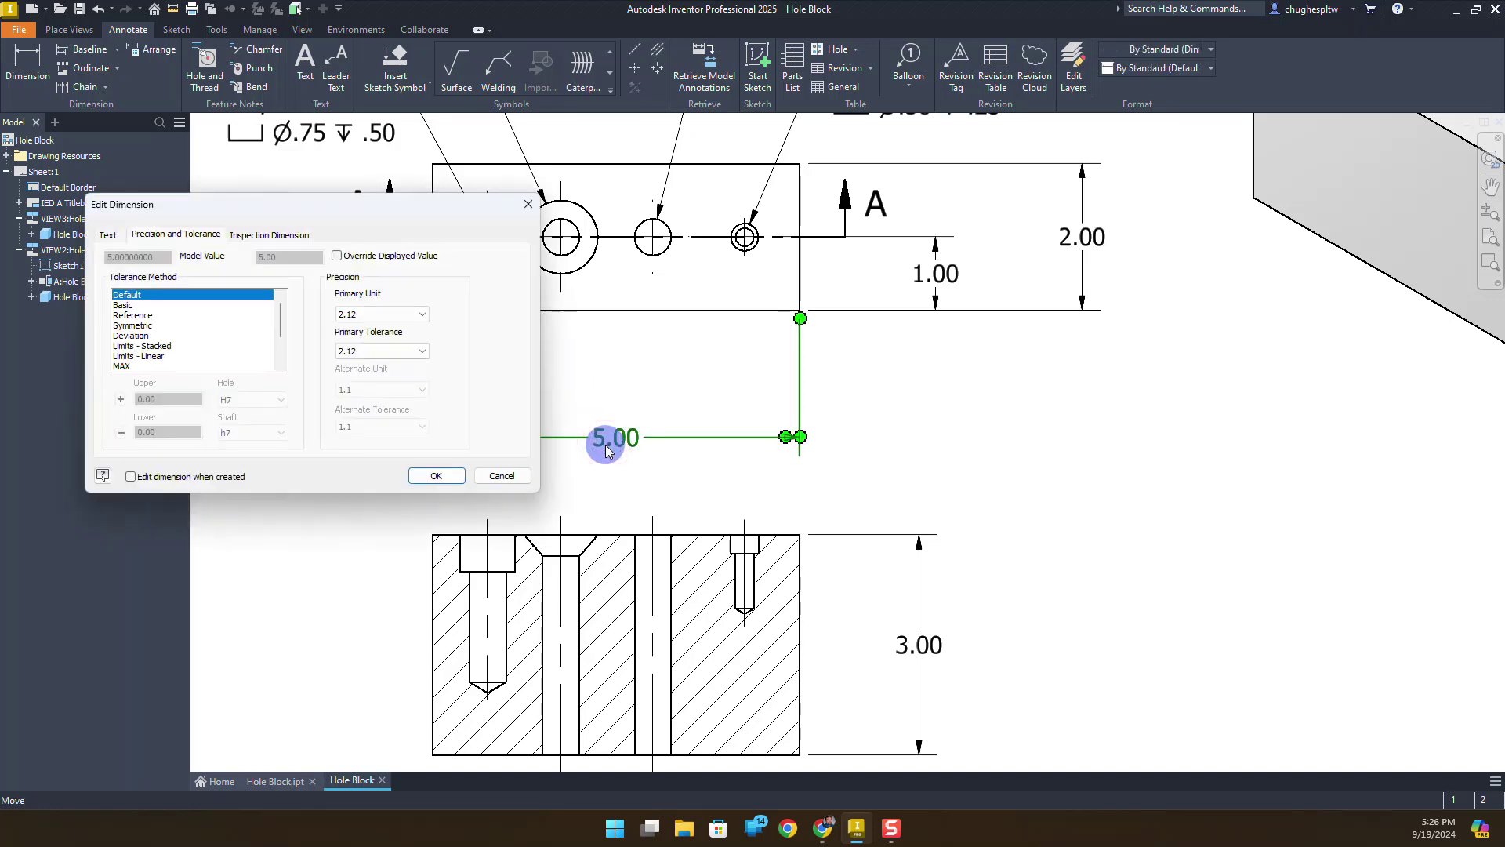
left_click(111, 235)
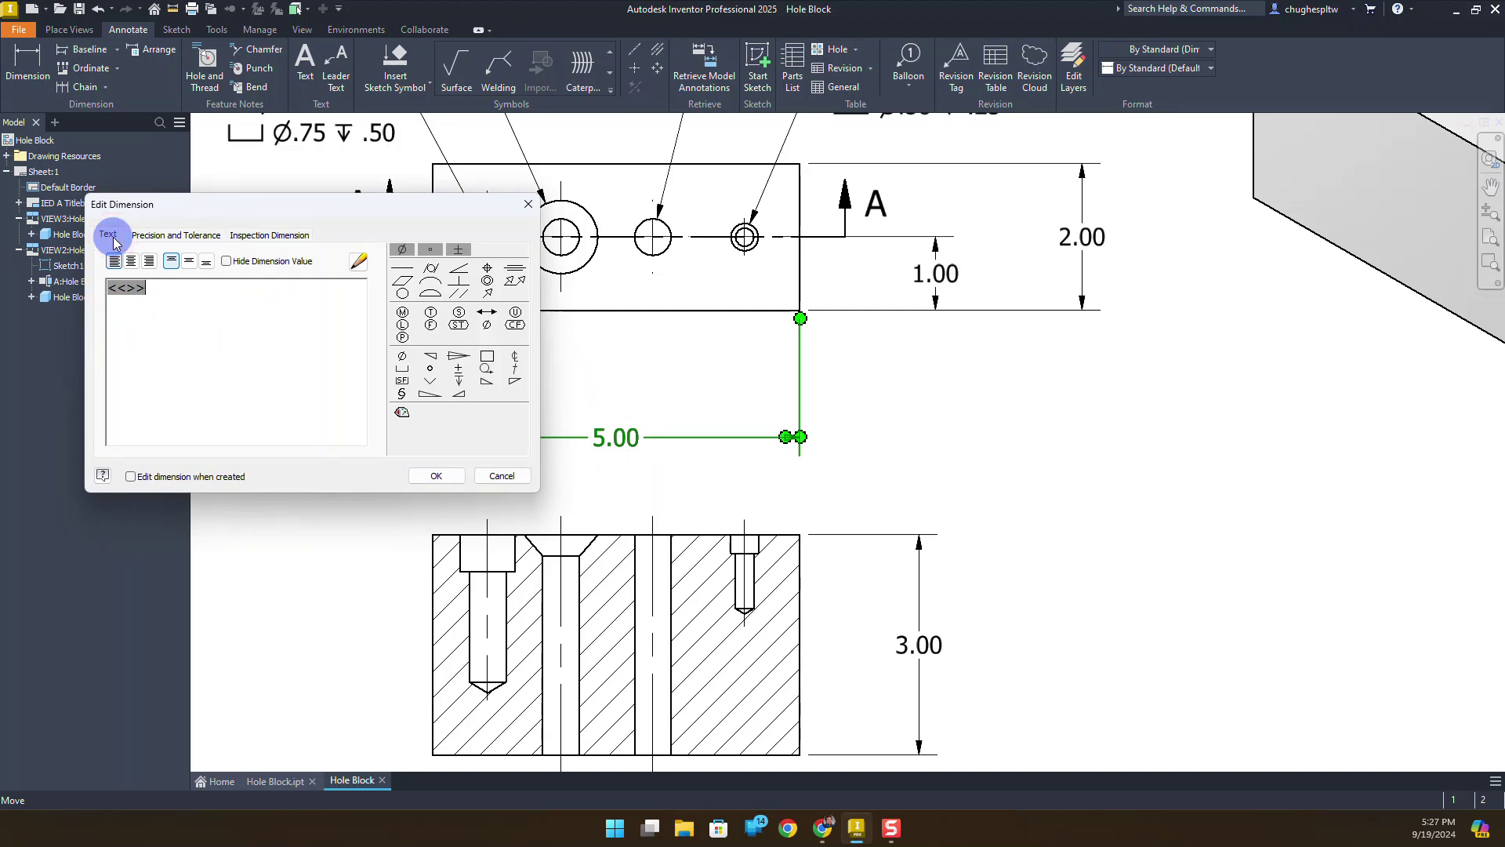
left_click(174, 236)
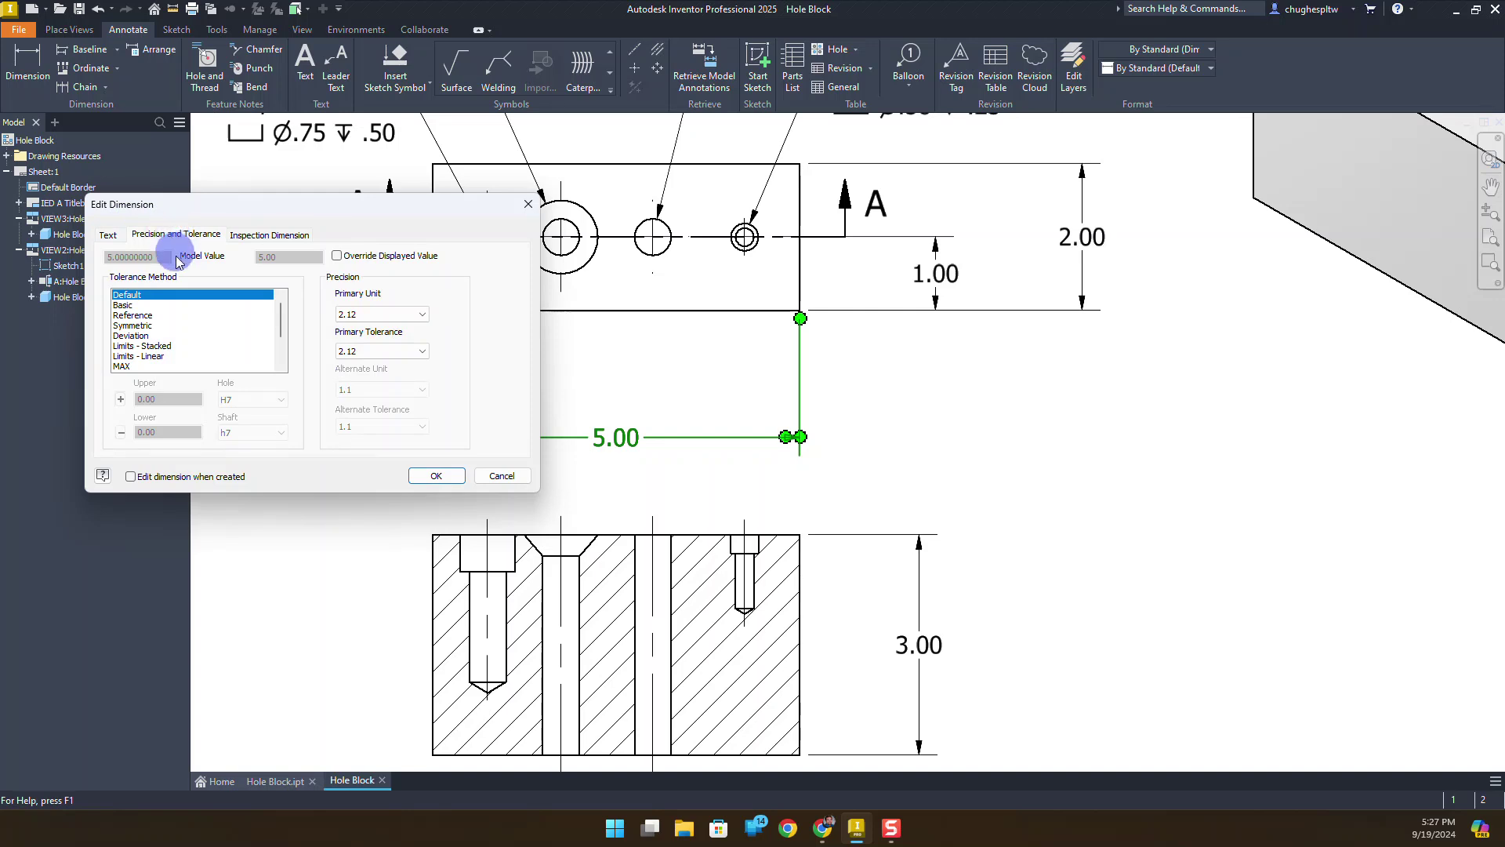
left_click(143, 326)
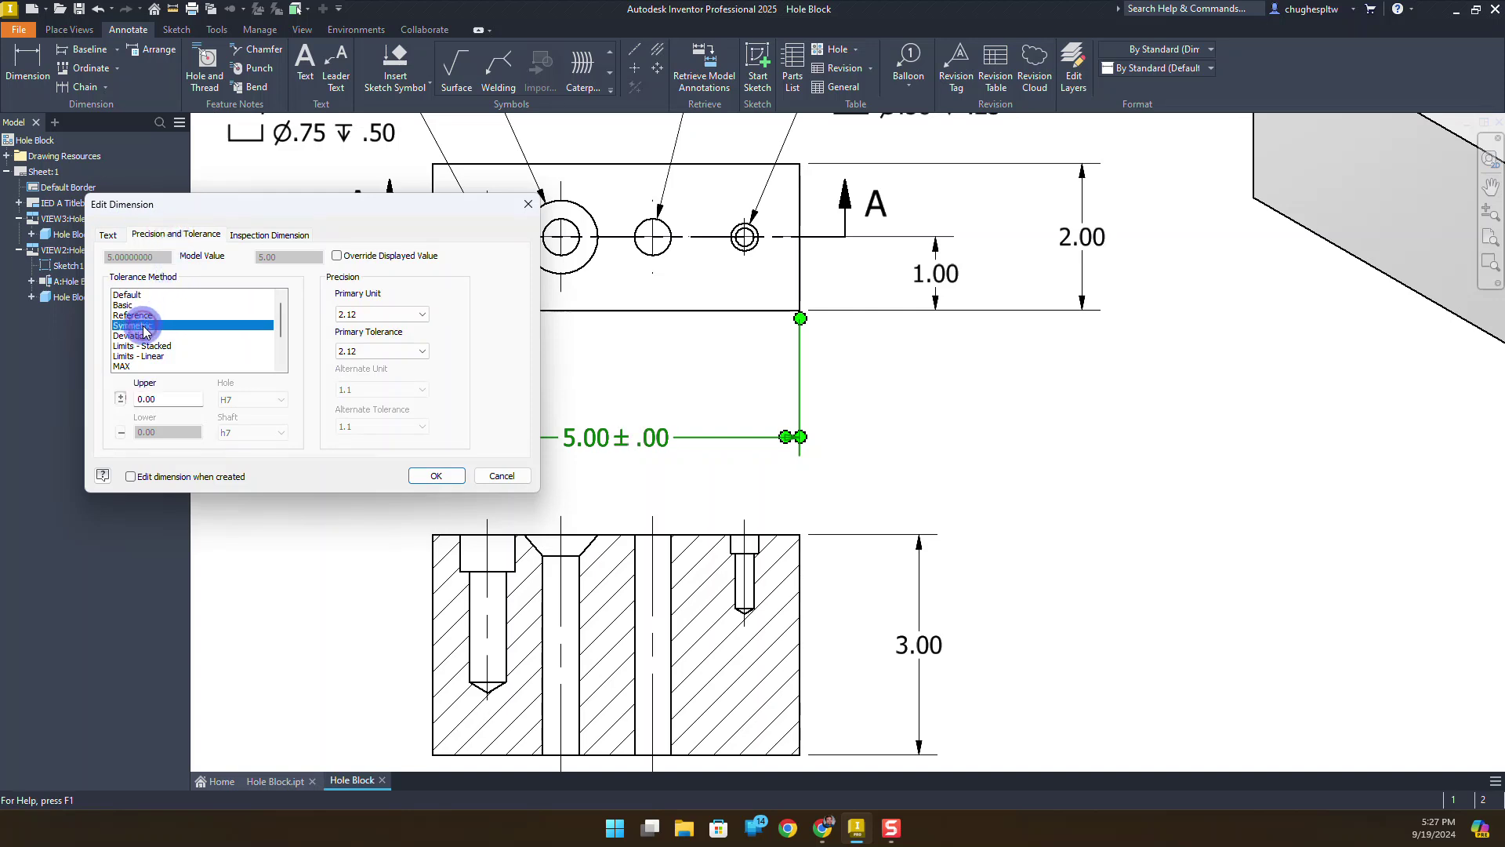
left_click(167, 398)
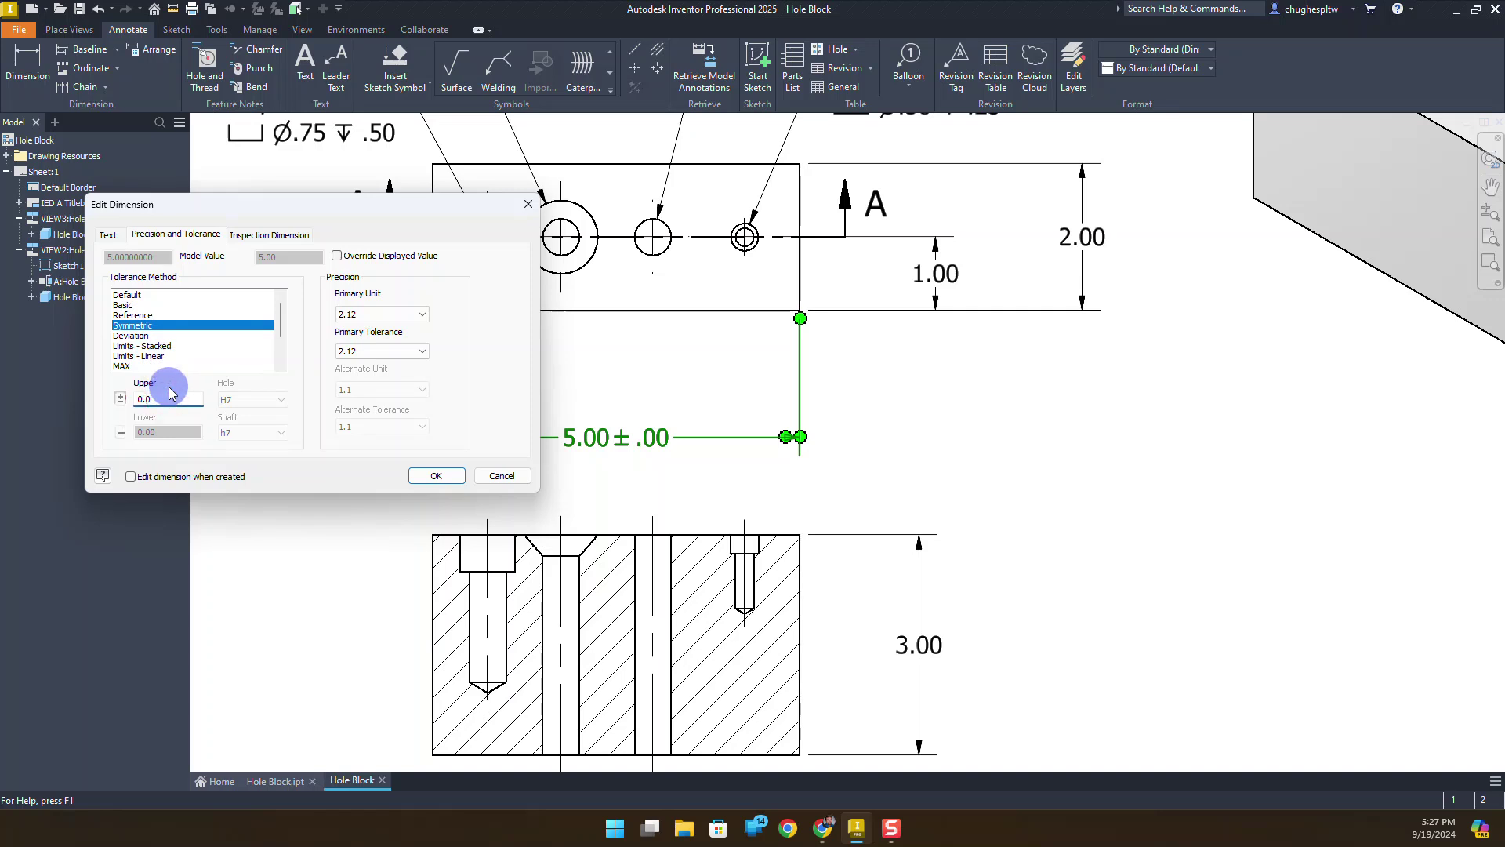
type("0.10")
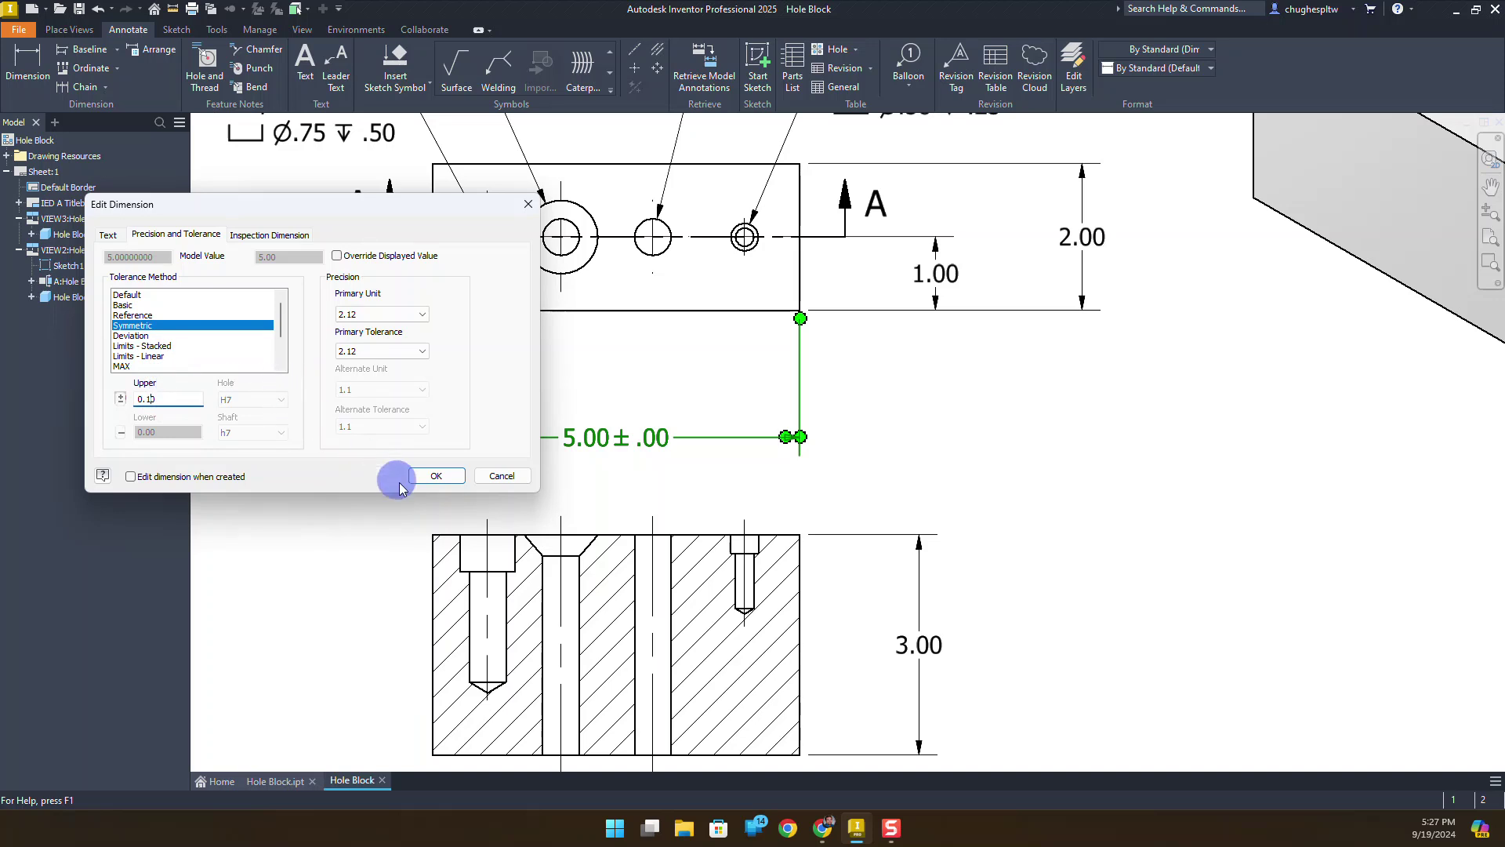
left_click(427, 476)
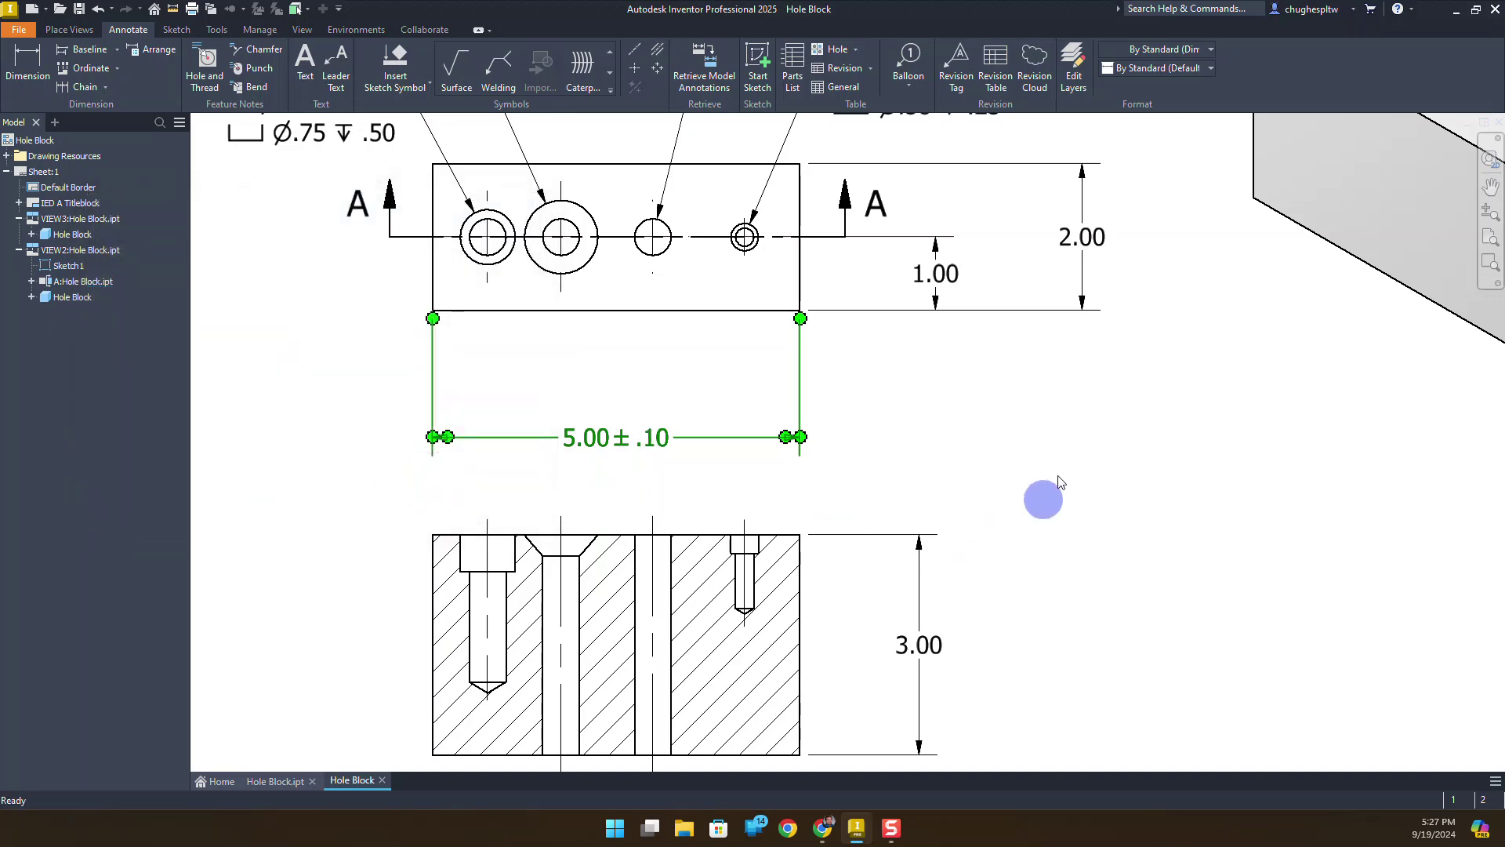
Apply a symmetric ±.10 tolerance to the 2.00 height dimension
left_click(1084, 235)
double_click(1083, 234)
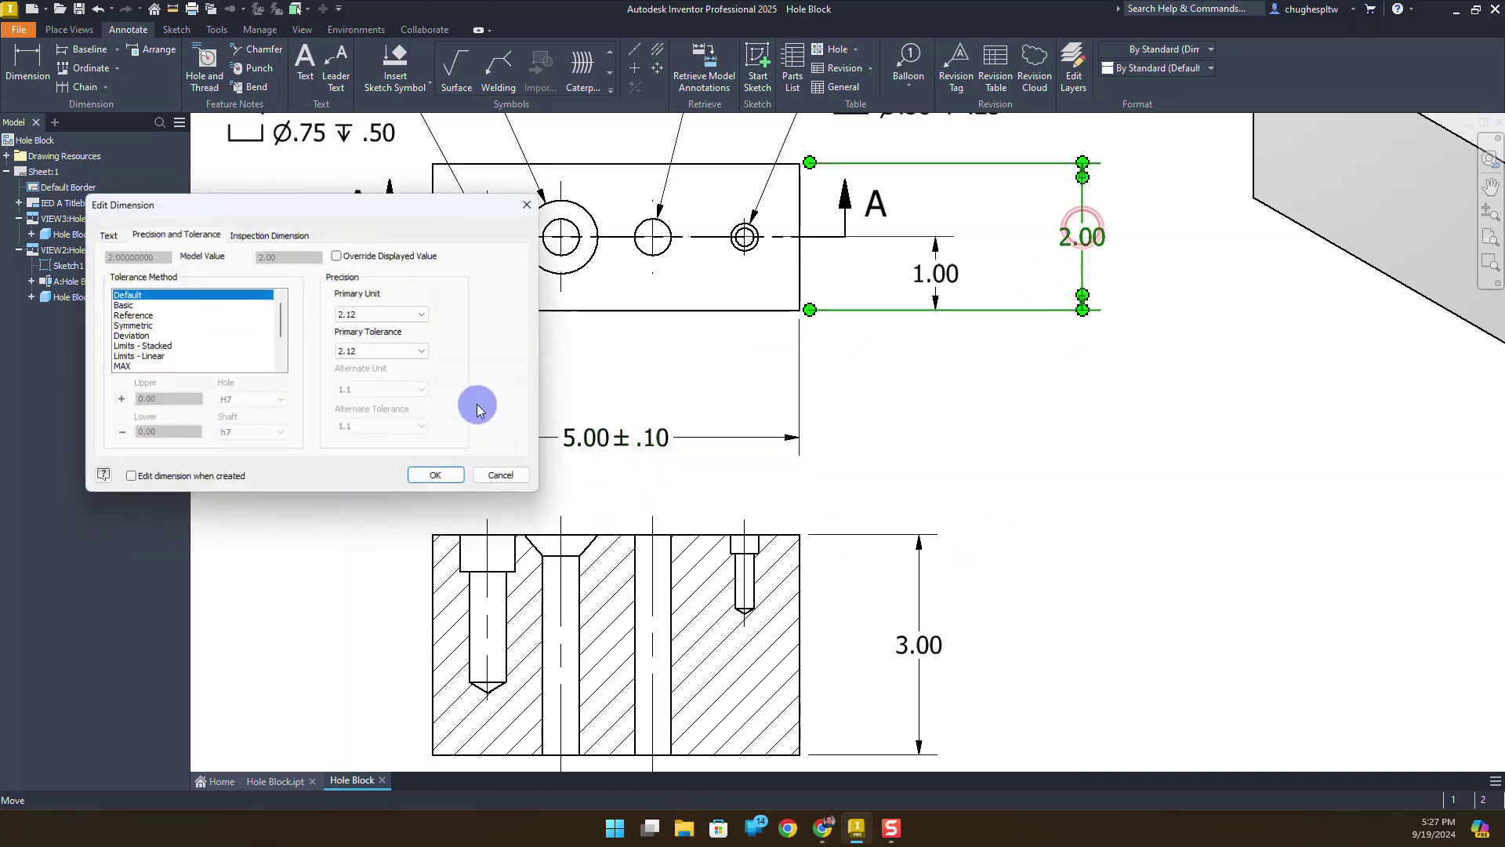
left_click(132, 325)
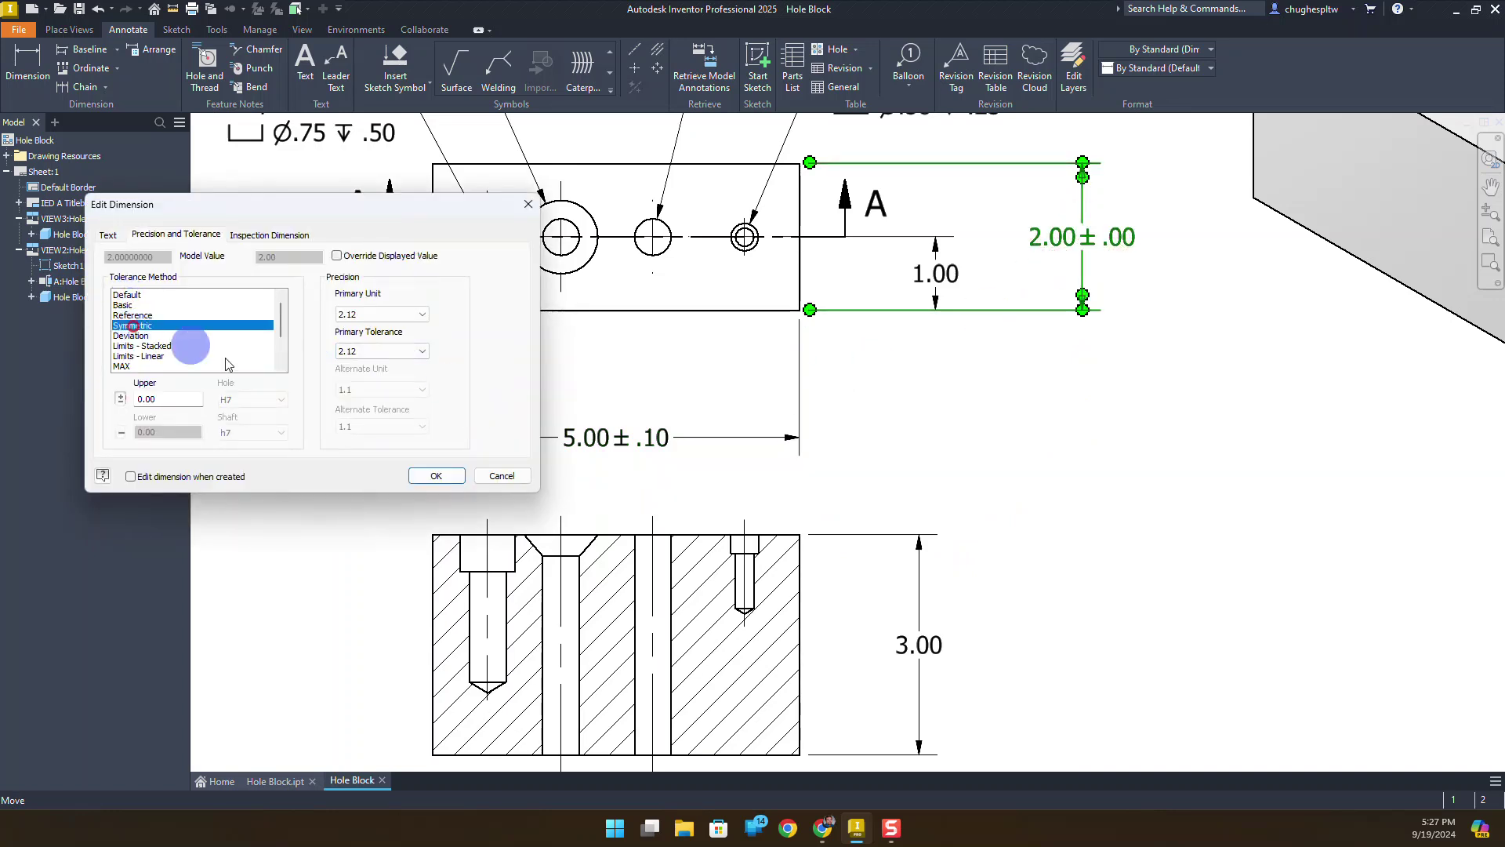
left_click(155, 399)
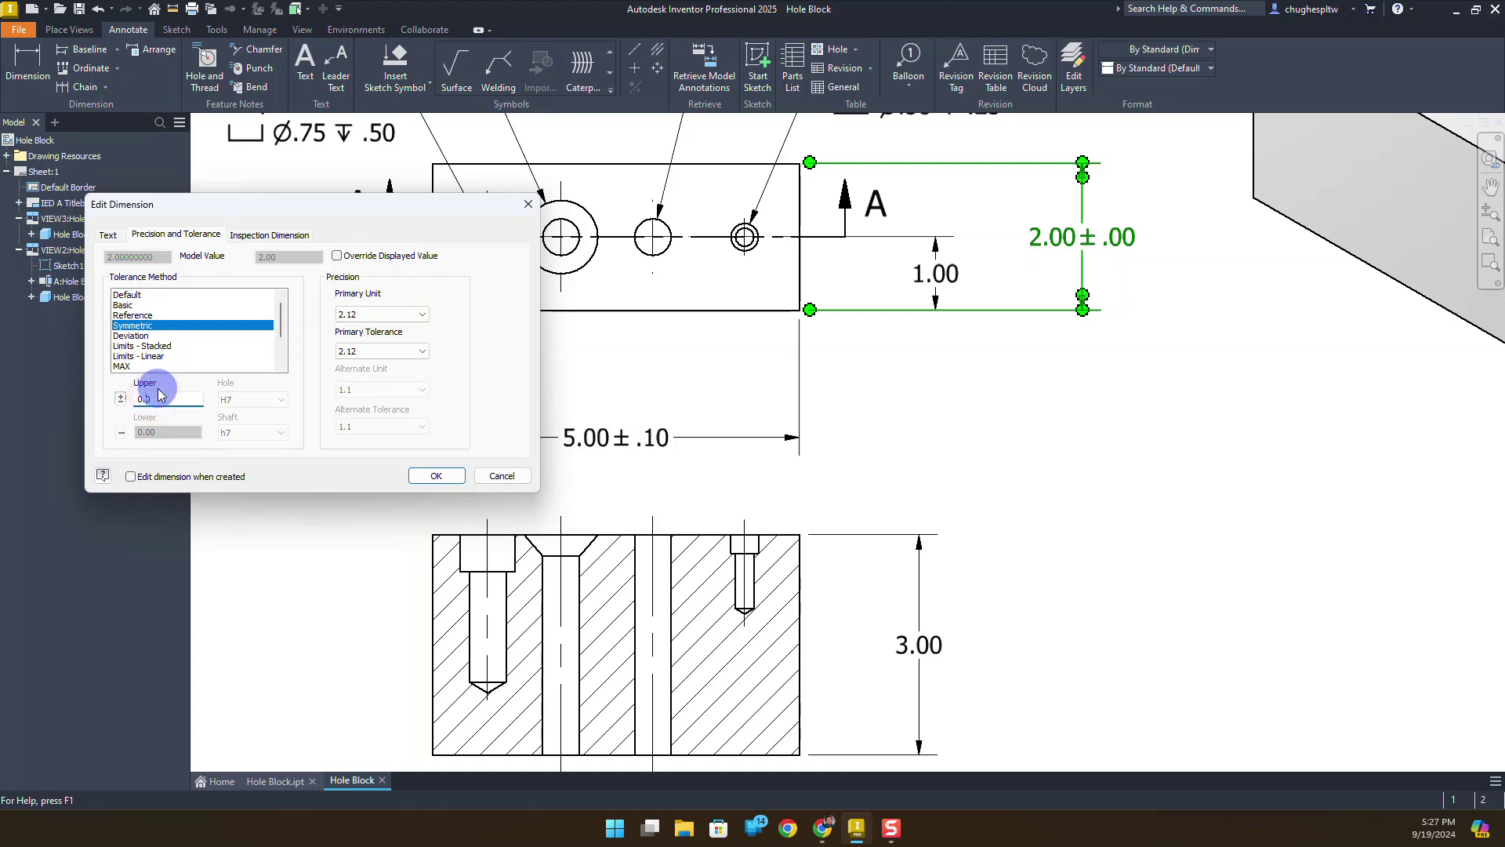
left_click(436, 476)
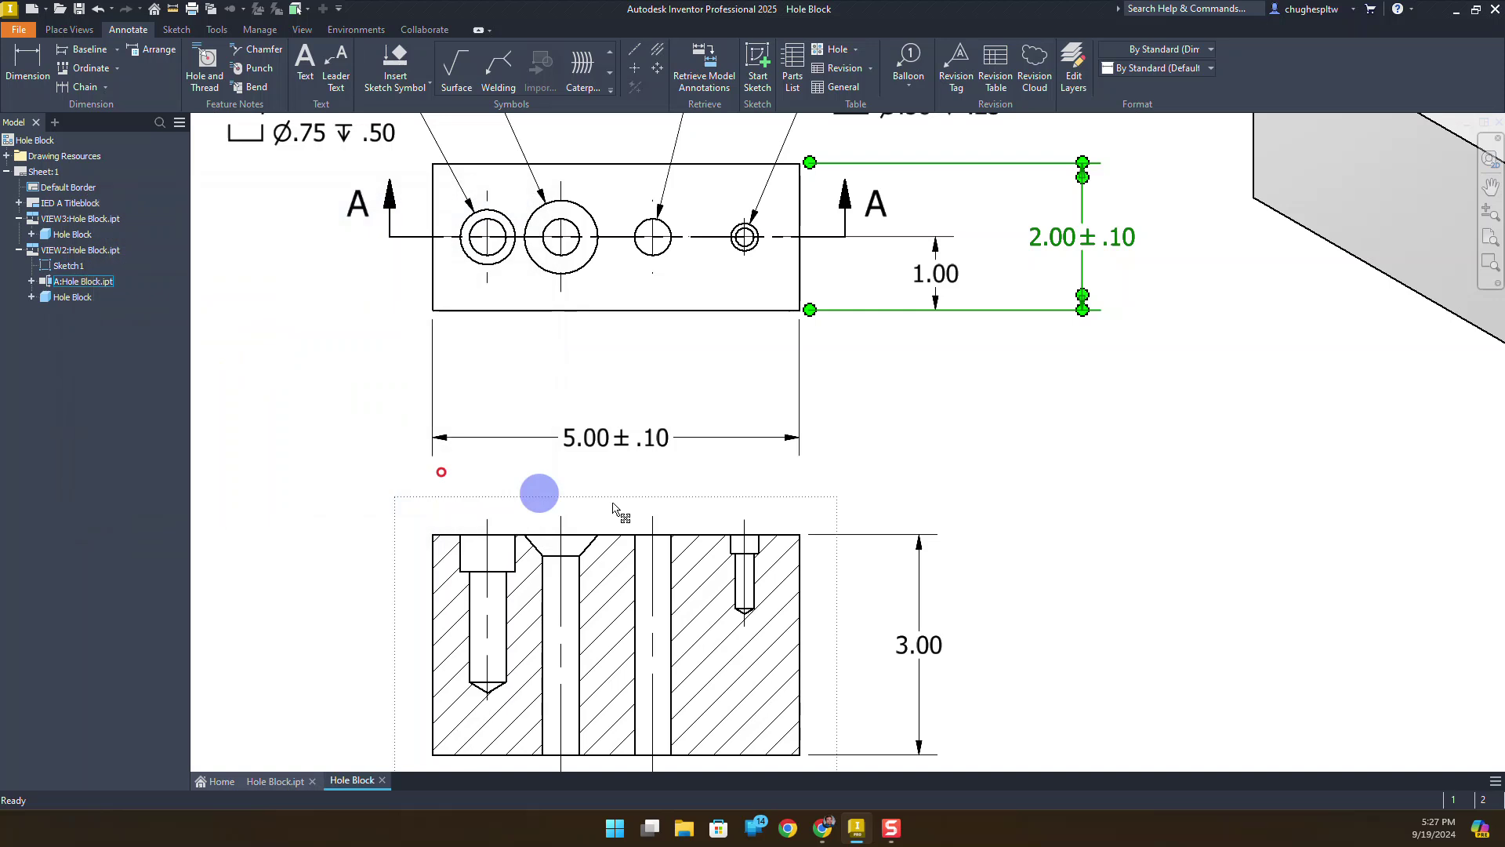
Apply a symmetric ±.10 tolerance to the 3.00 dimension
double_click(925, 640)
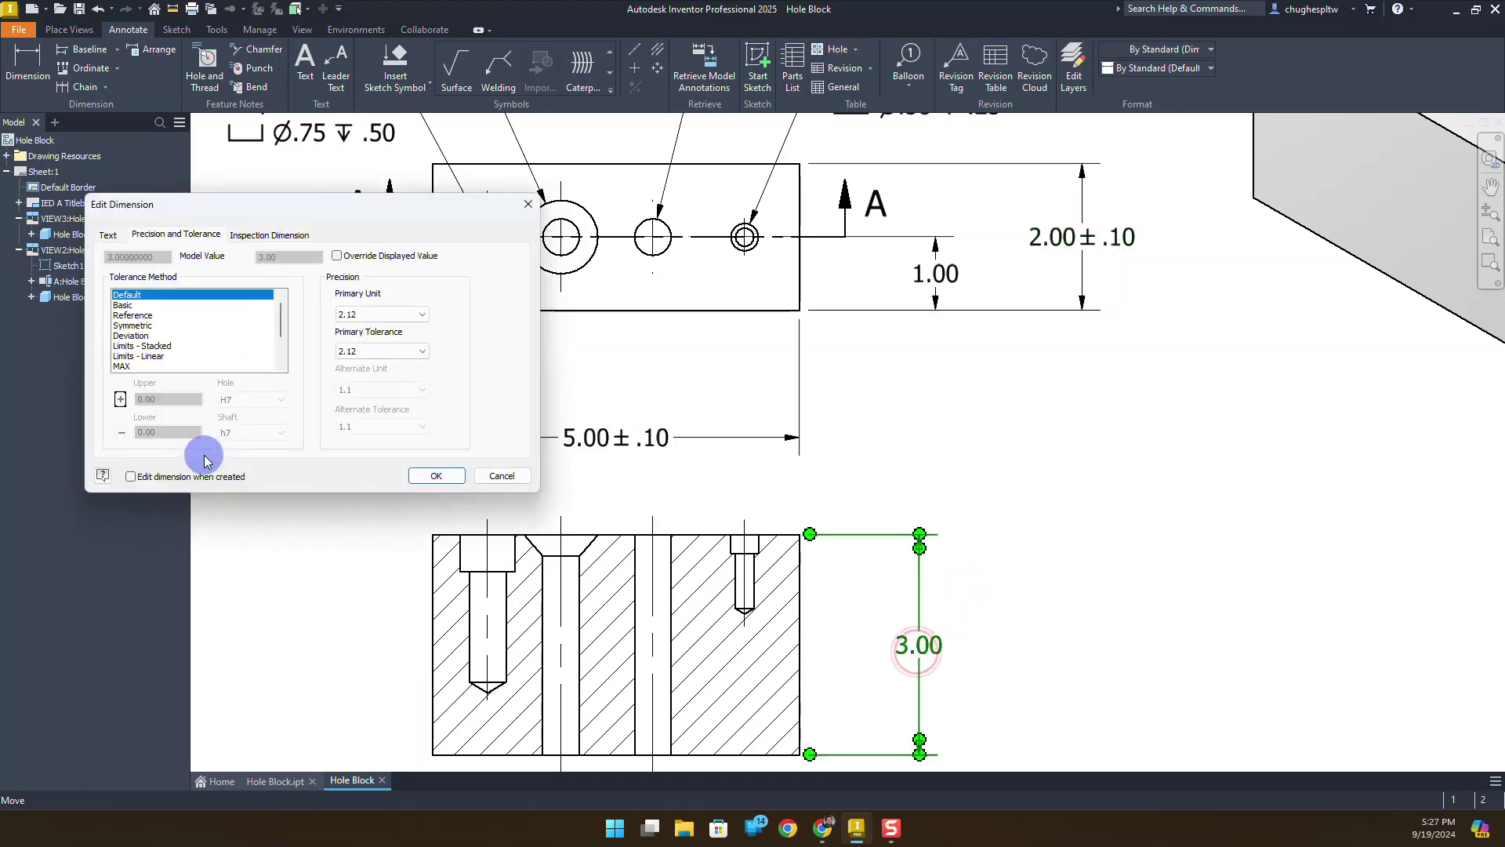
left_click(138, 325)
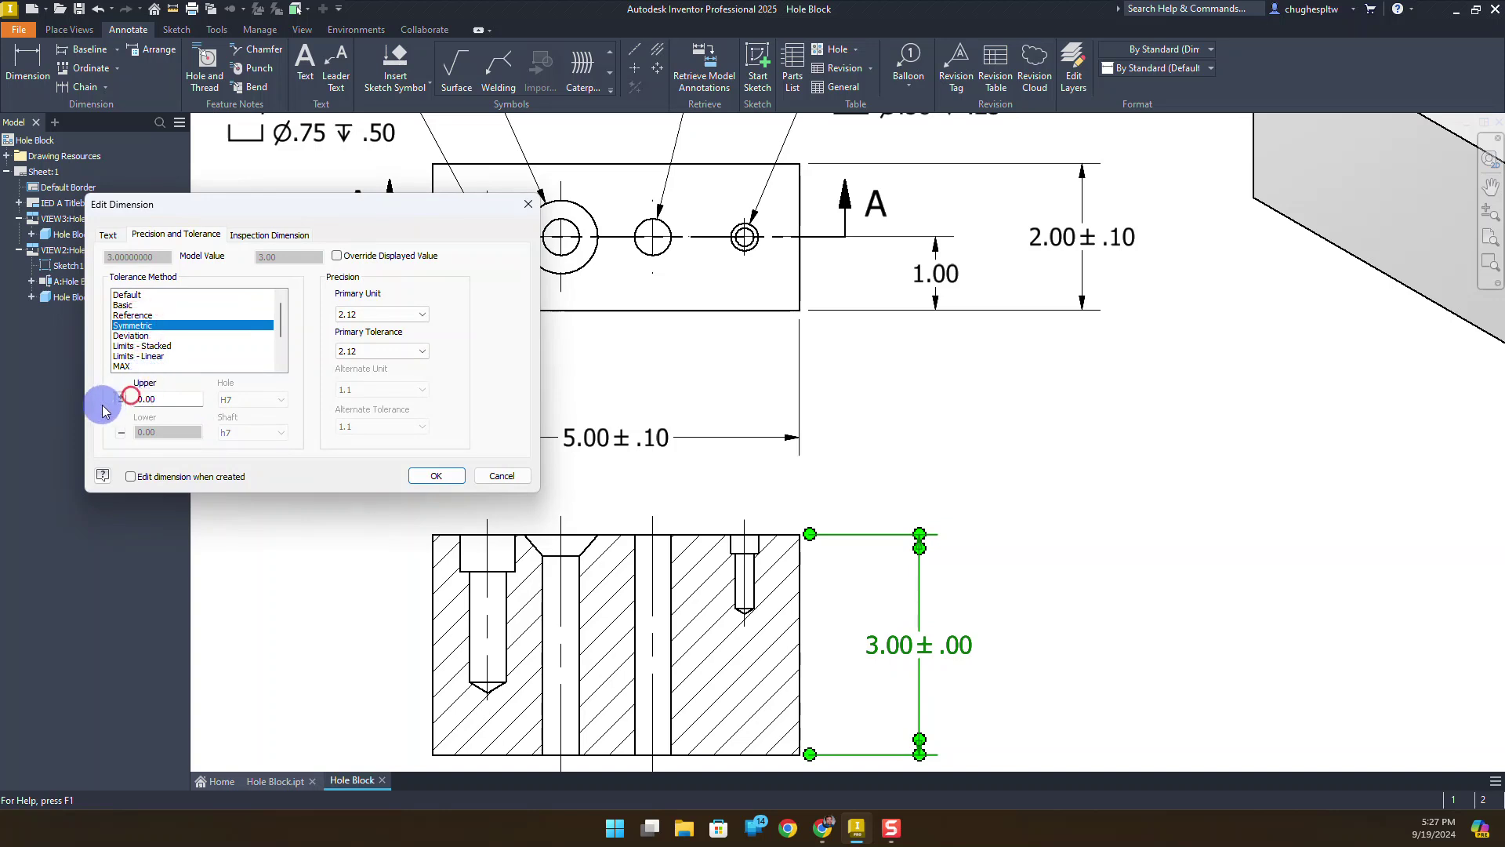
left_click(137, 399)
type("0.5")
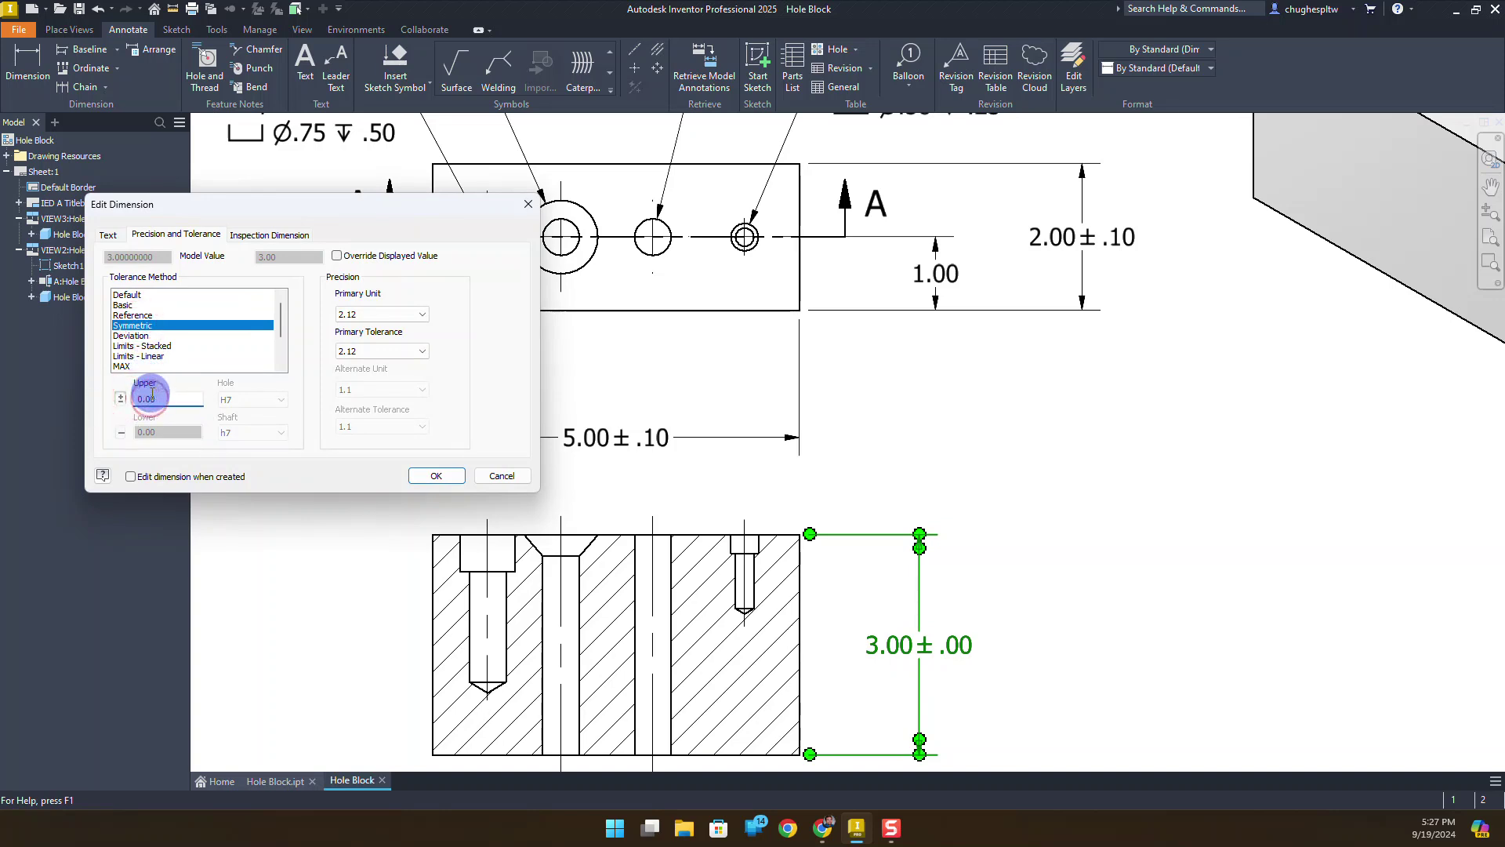
left_click(427, 474)
left_click(943, 460)
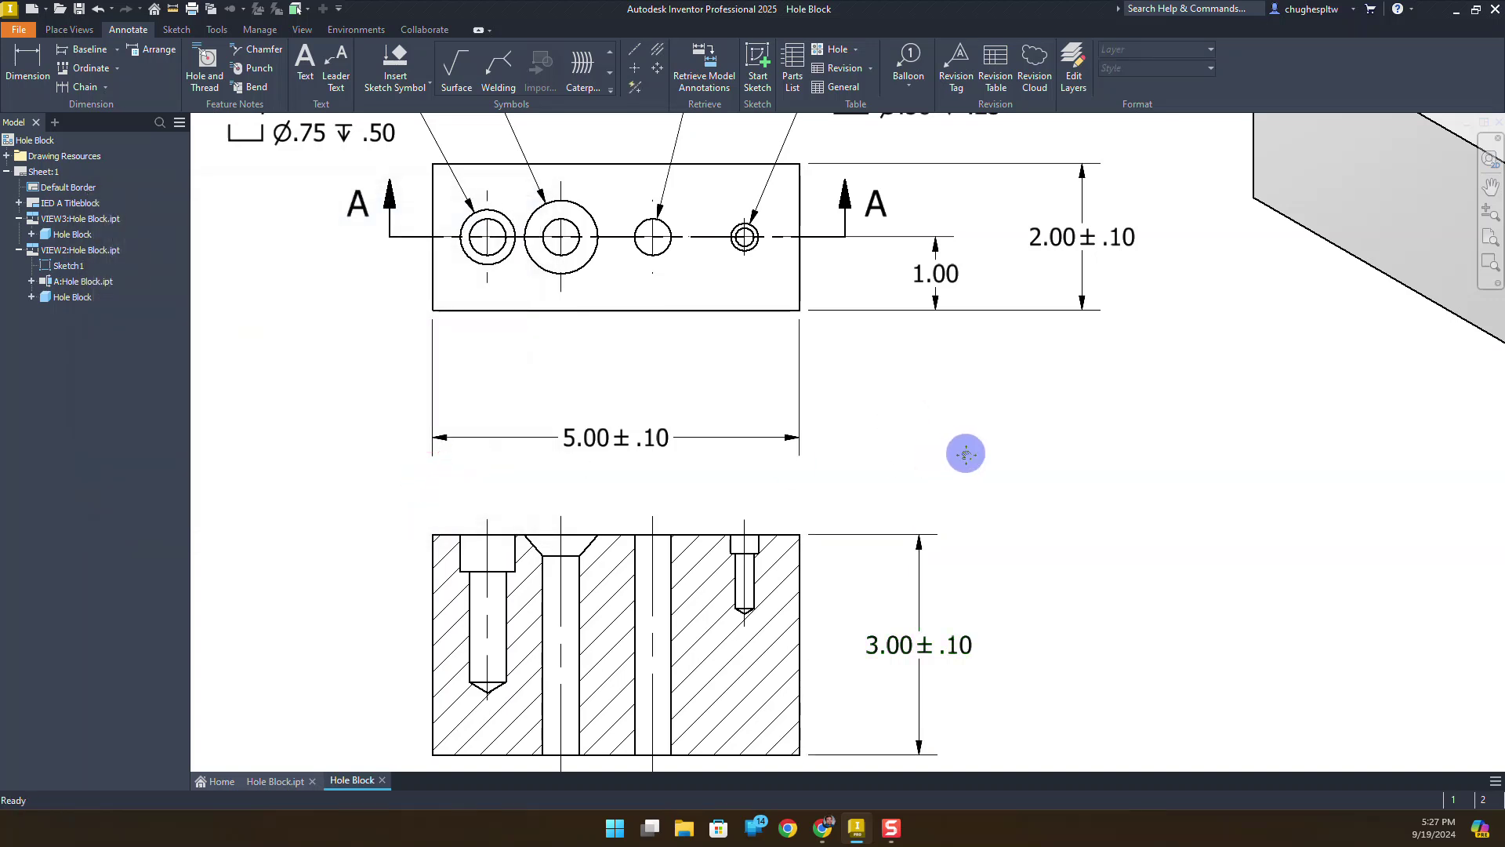
mouse_move(964, 454)
middle_mouse_down()
mouse_move(787, 547)
mouse_move(784, 566)
middle_mouse_up()
Switch the 1.00 dimension to Limits - Stacked with upper limit 1.03 over 1.00
scroll(766, 467, "down", 3)
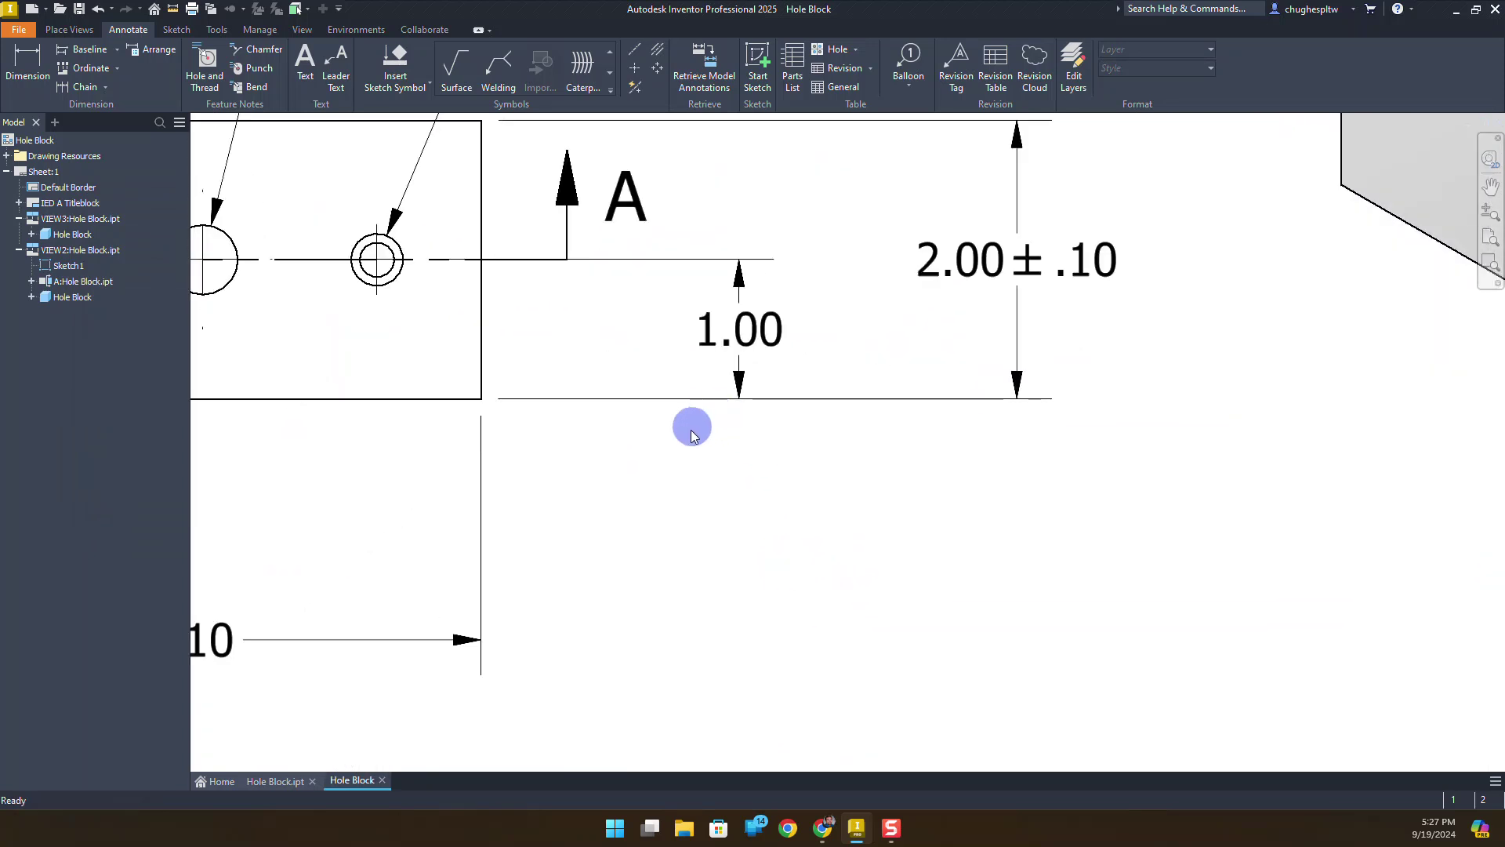
scroll(706, 447, "down", 1)
scroll(741, 483, "up", 2)
scroll(733, 481, "down", 2)
scroll(733, 471, "up", 1)
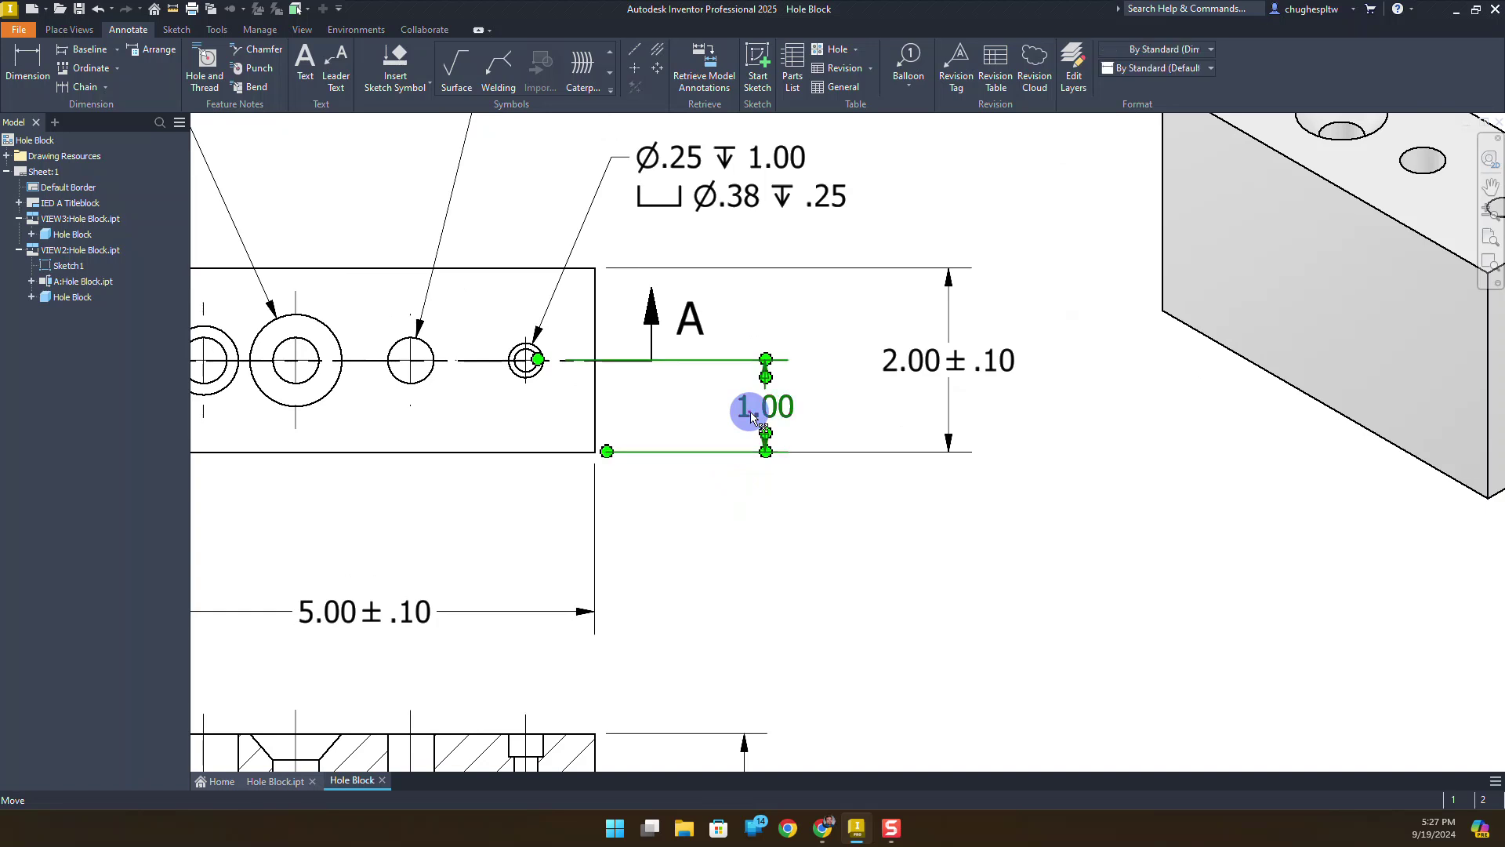
double_click(755, 414)
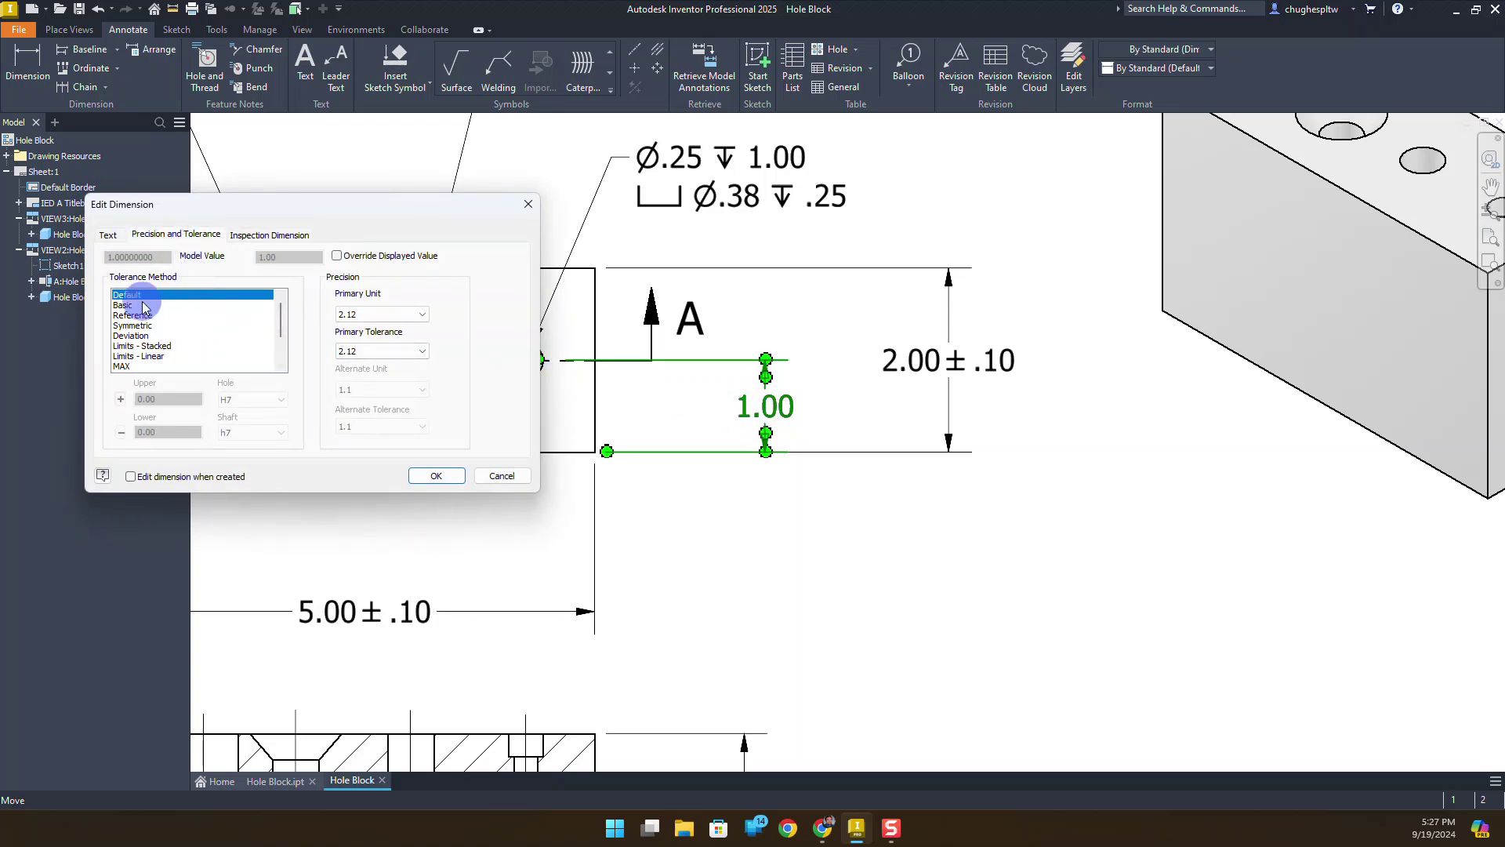
left_click(147, 347)
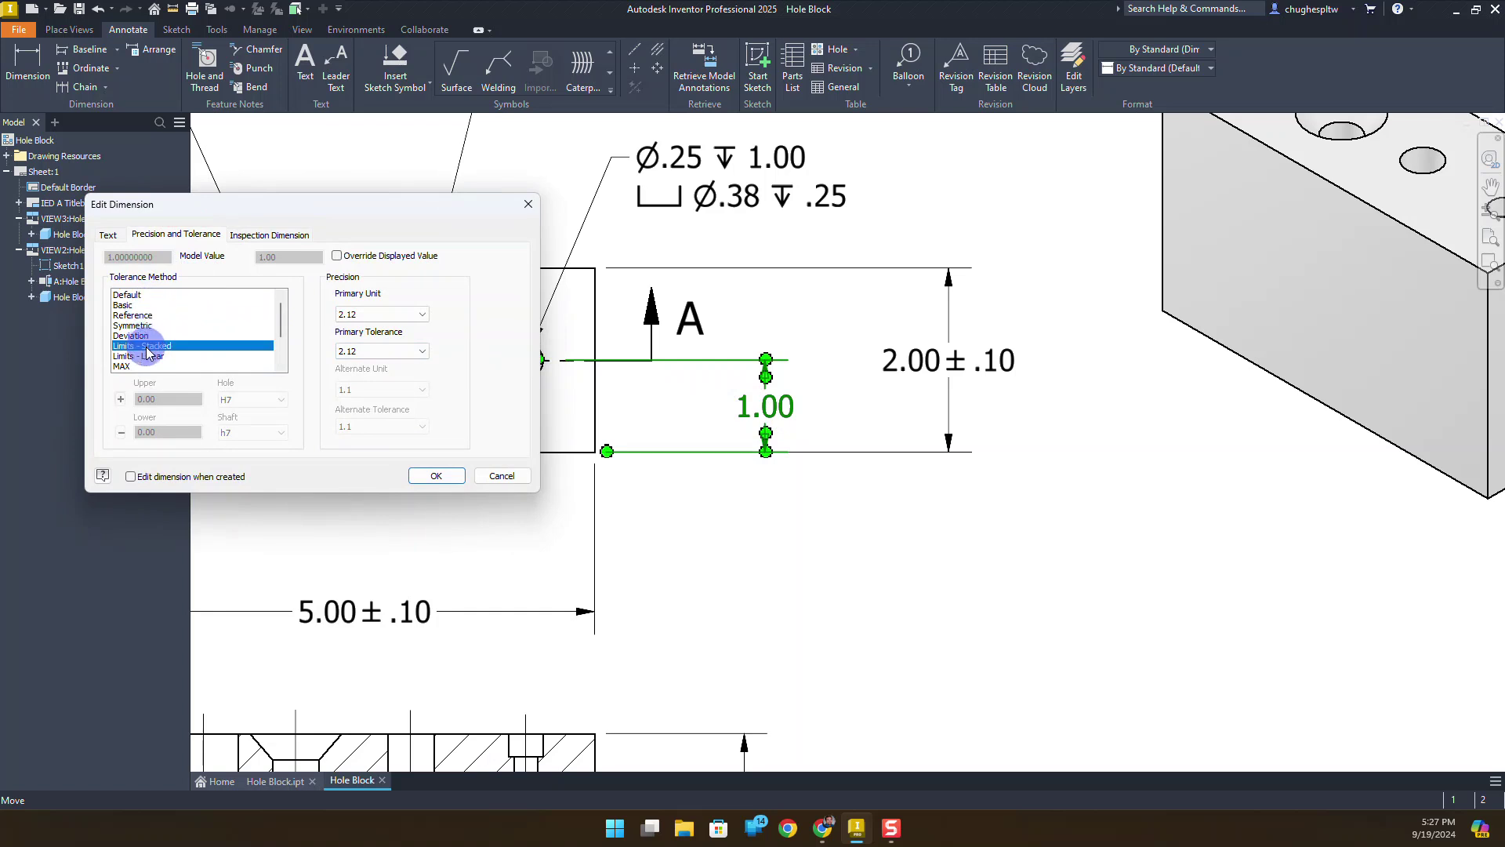
left_click(175, 398)
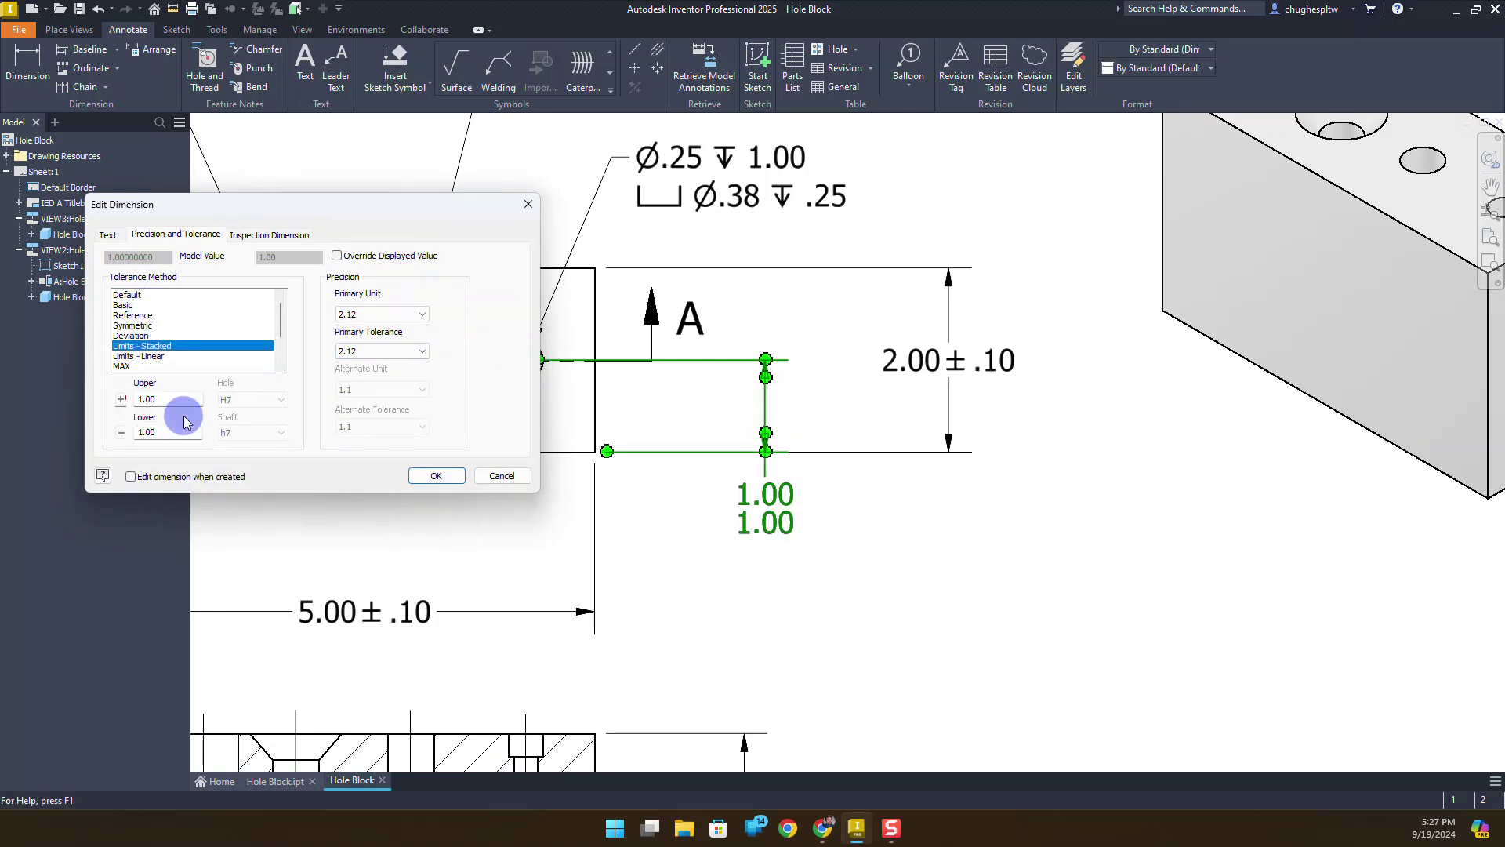
key("BackSpace")
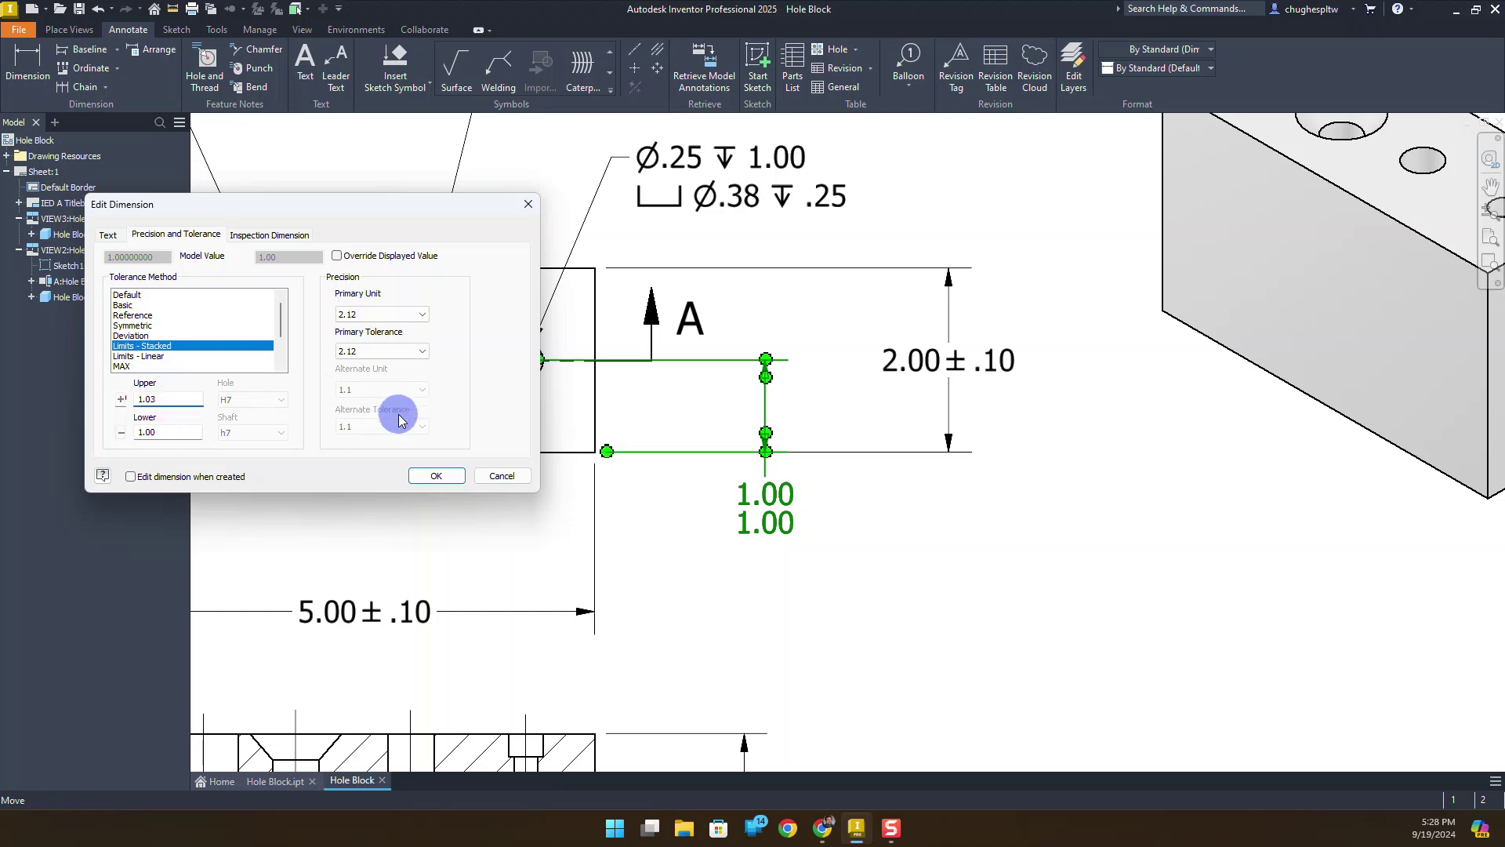
left_click(433, 474)
left_click(801, 617)
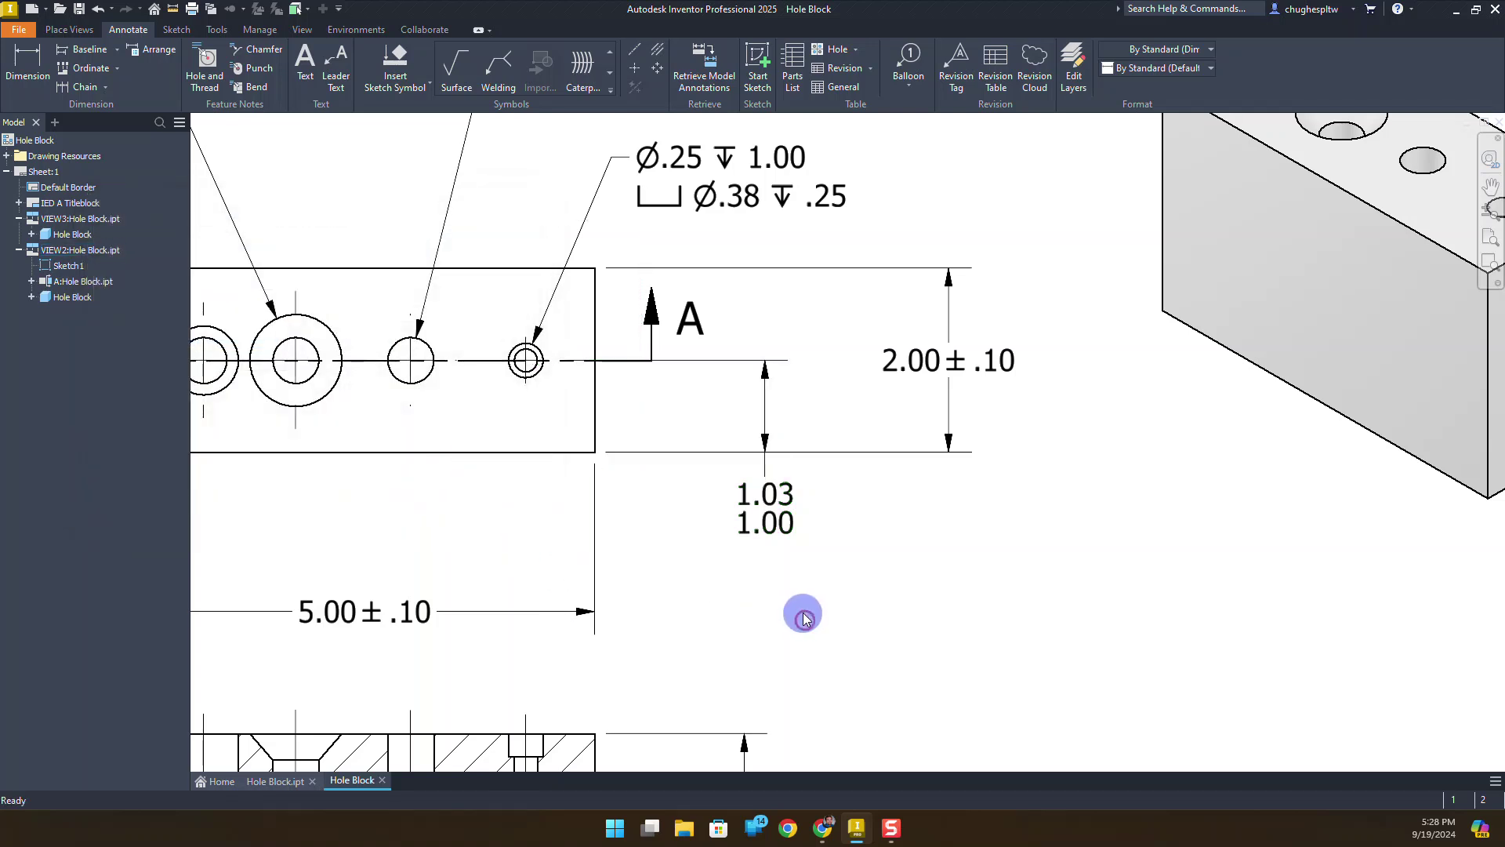
Open the Edit Hole Note dialog for the Ø.50 ↧ 2.00 counterbore callout, caret in Note Format
mouse_move(306, 546)
middle_mouse_down()
mouse_move(444, 518)
mouse_move(576, 515)
middle_mouse_up()
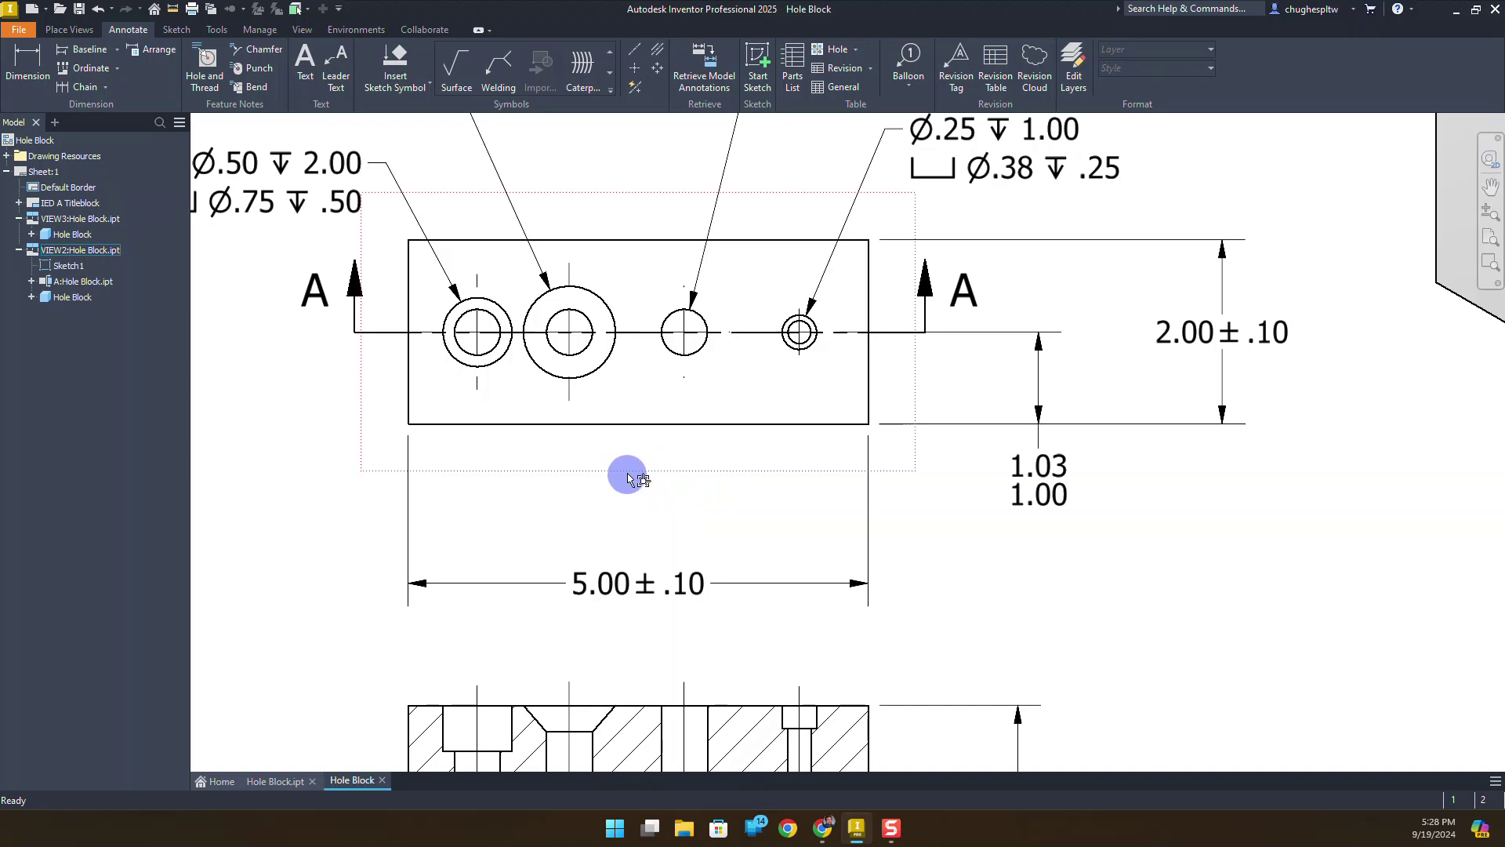
scroll(627, 477, "down", 5)
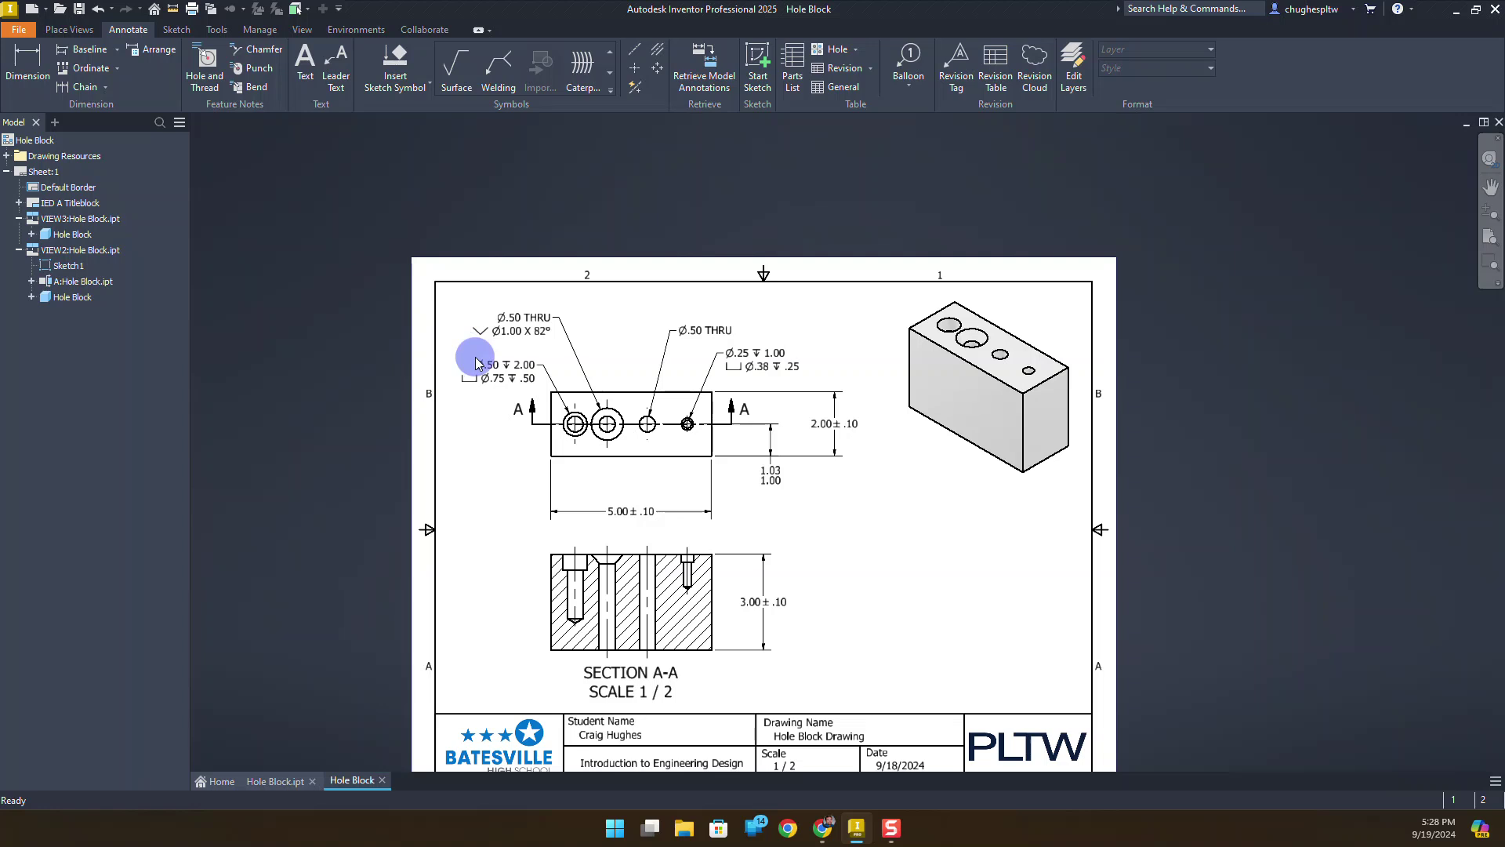
scroll(473, 362, "up", 6)
scroll(474, 359, "up", 3)
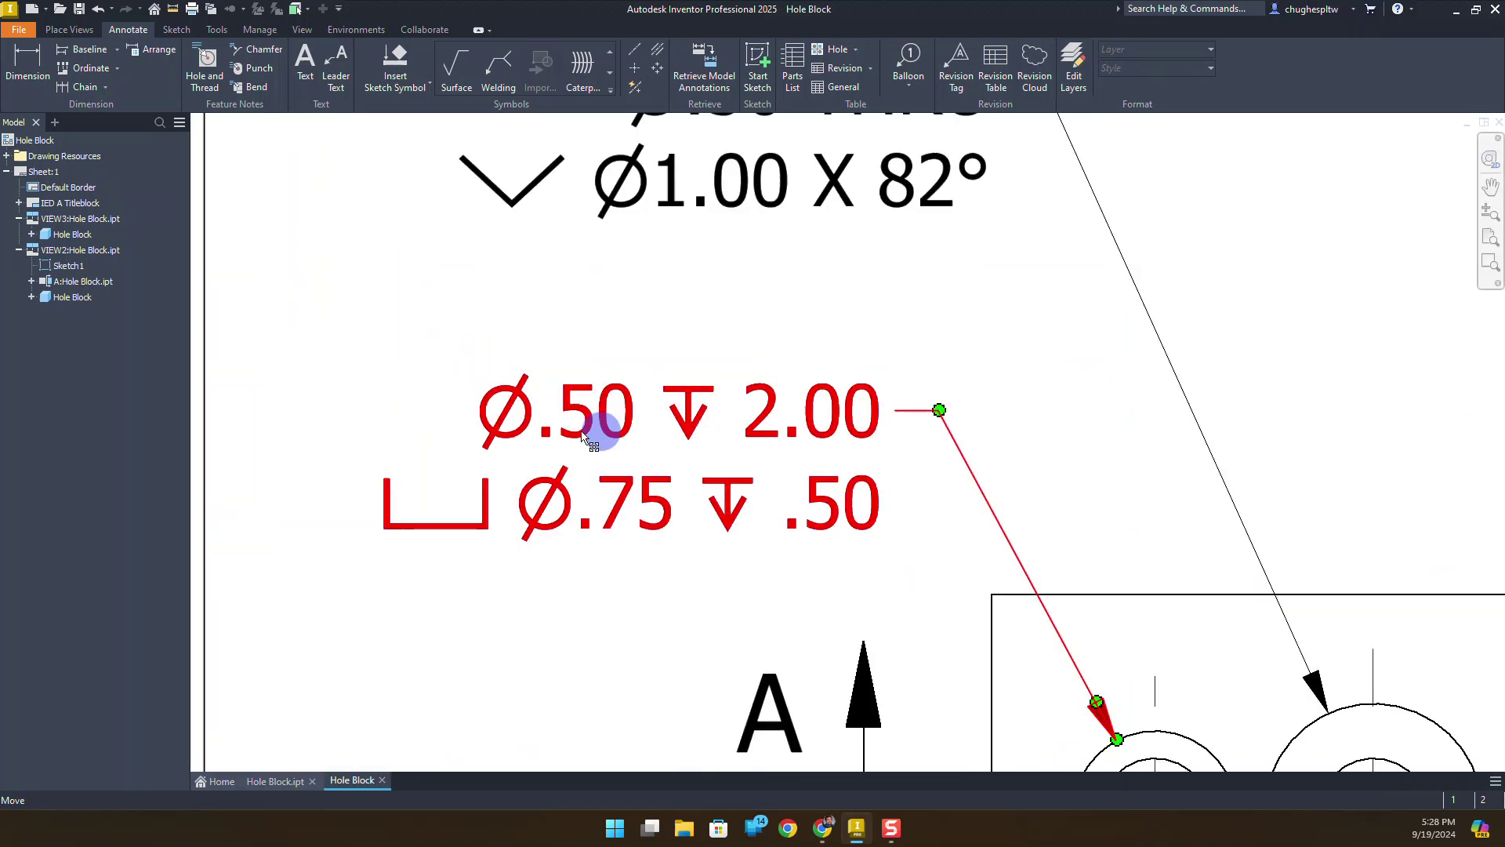
scroll(531, 424, "down", 3)
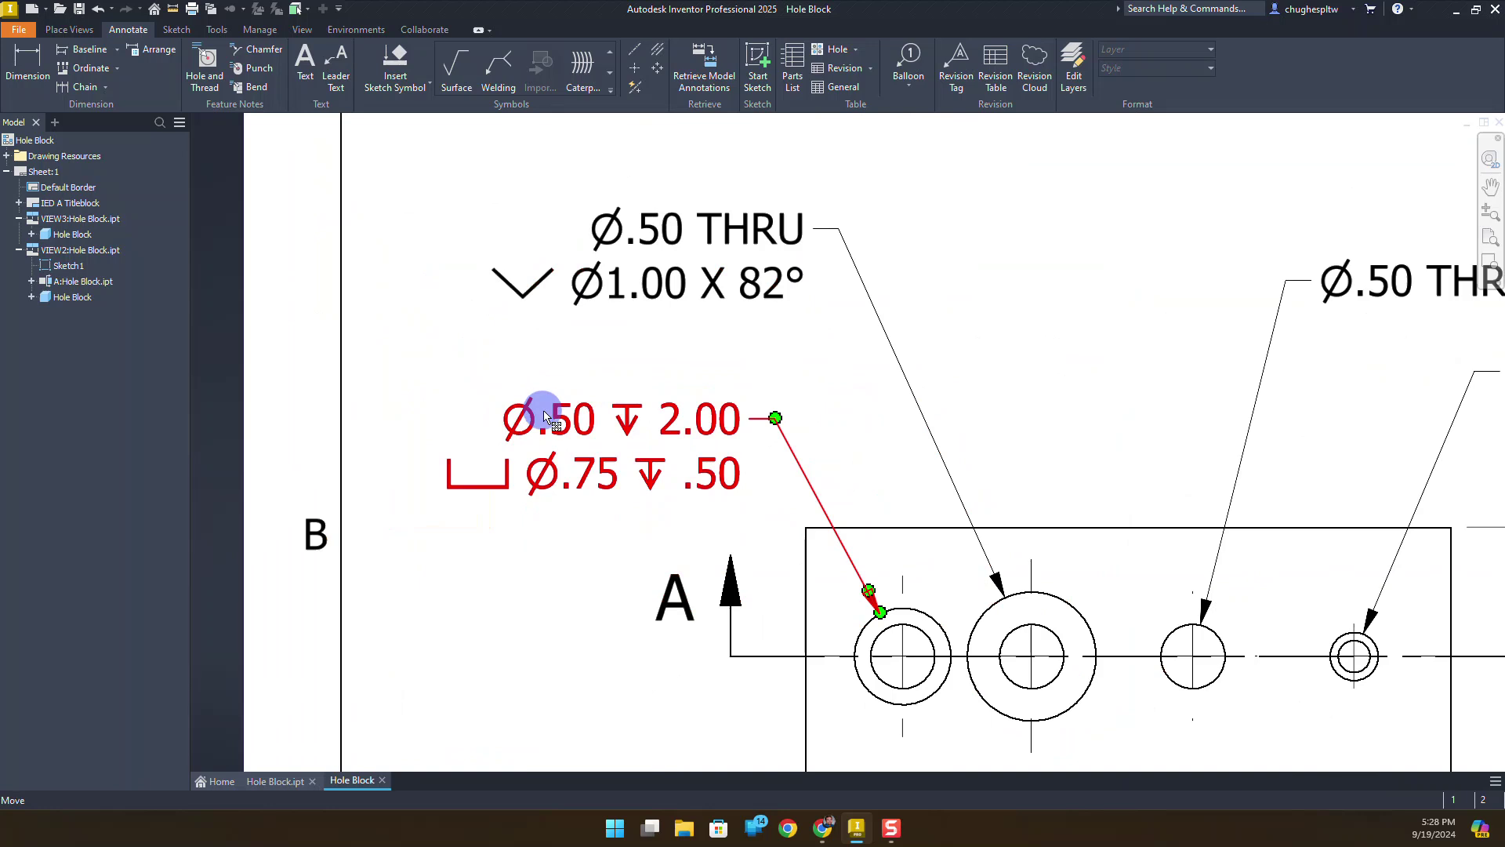
double_click(549, 419)
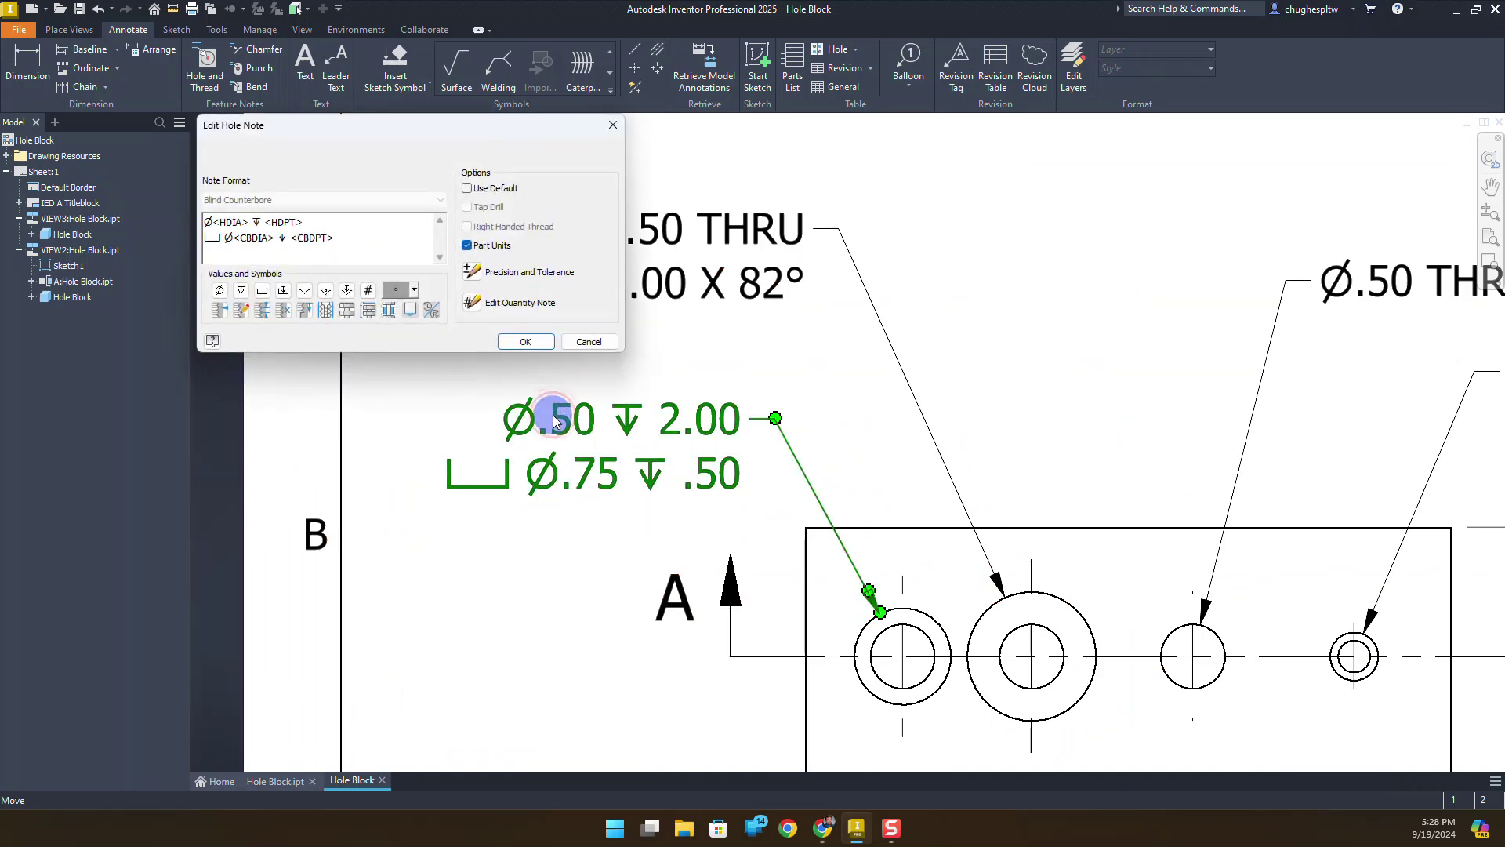
left_click(376, 217)
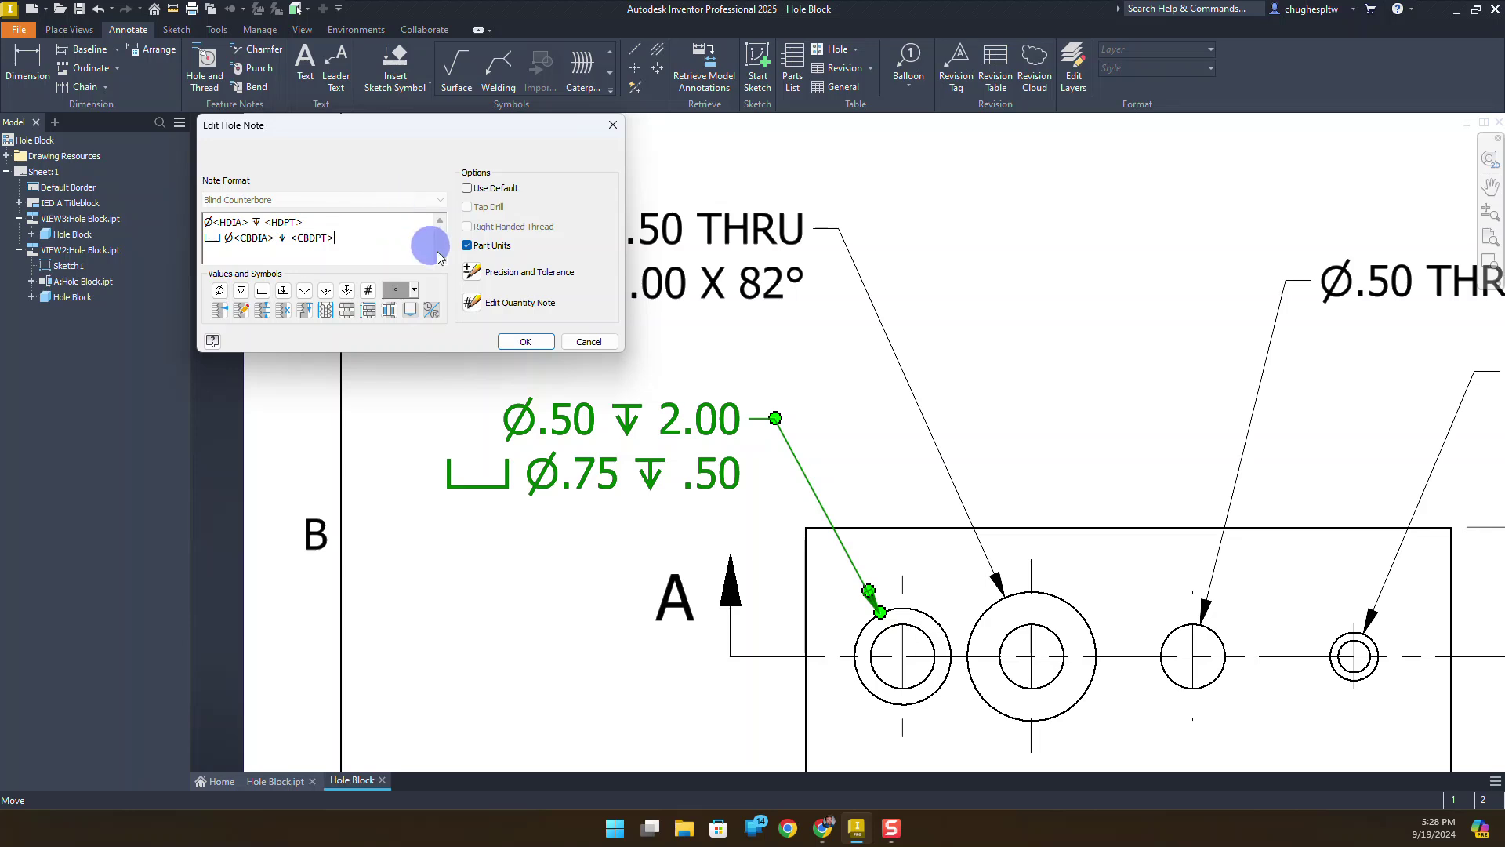
Turn off Use Global Precision for the counterbore note, keeping diameter precision at 2.12
left_click(471, 277)
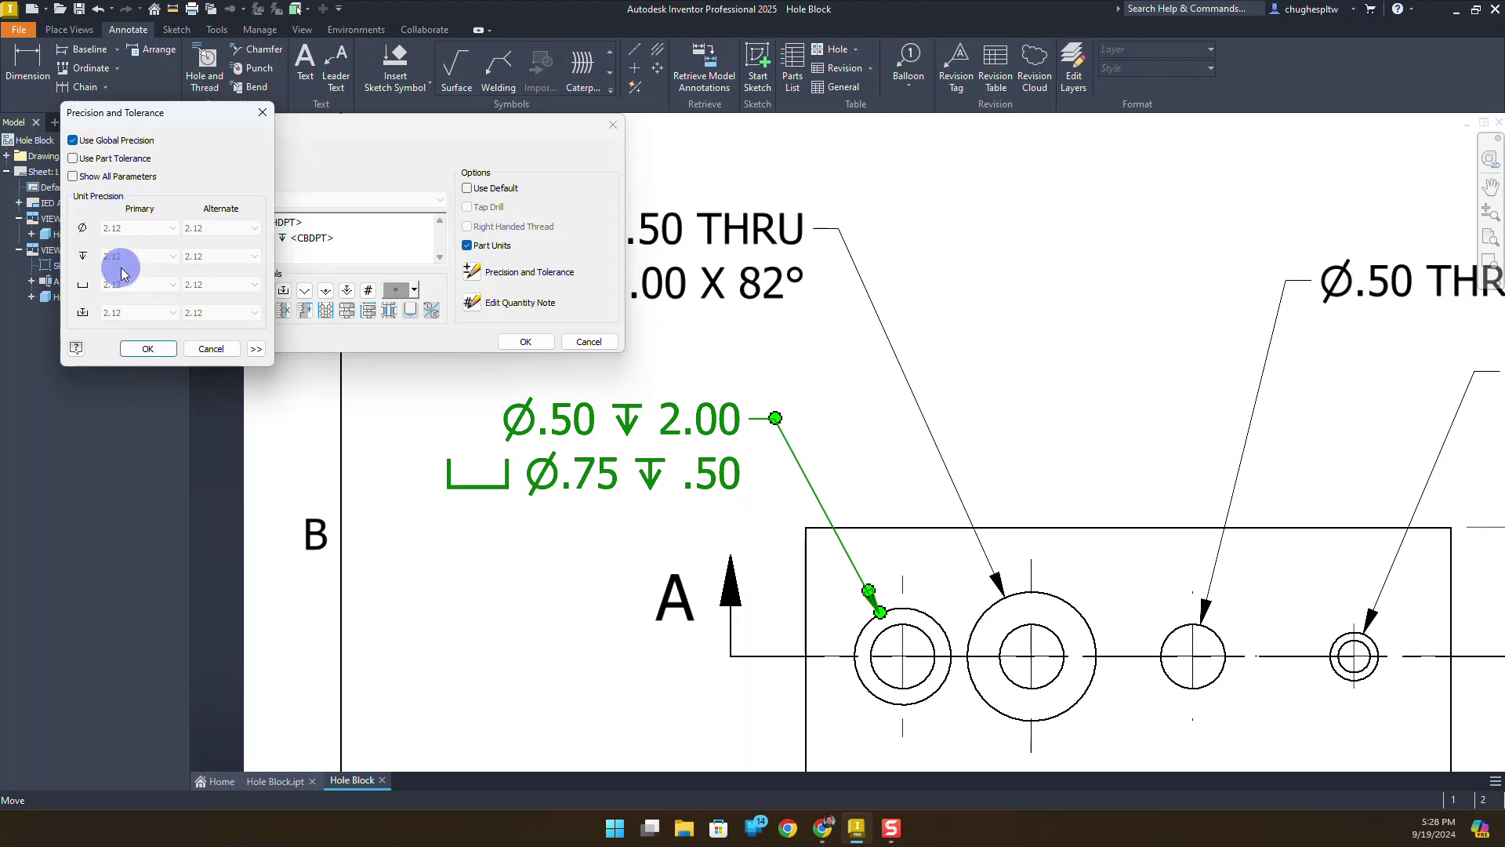
left_click(72, 141)
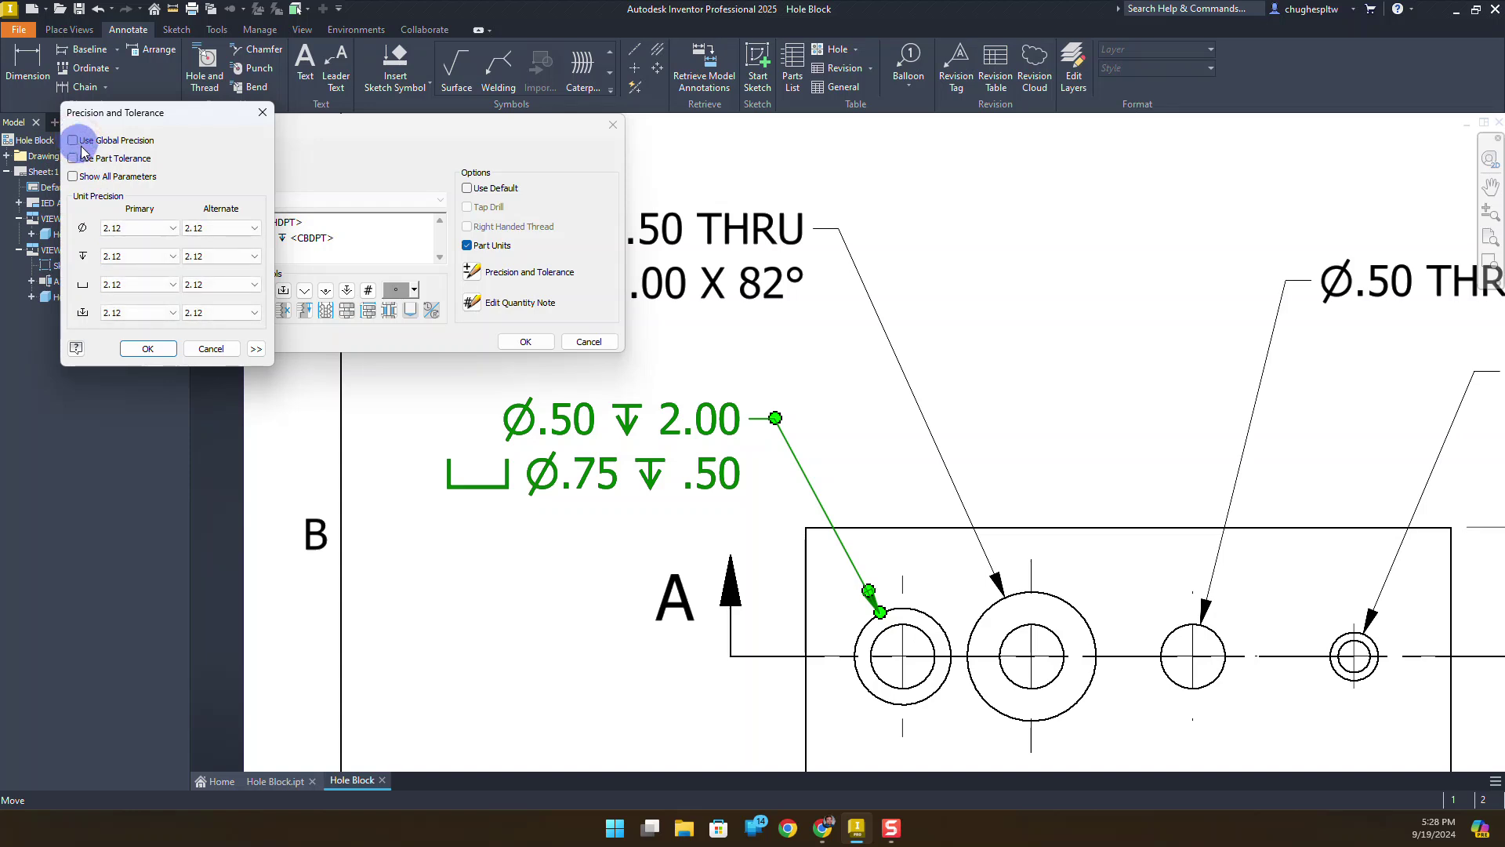
left_click(147, 228)
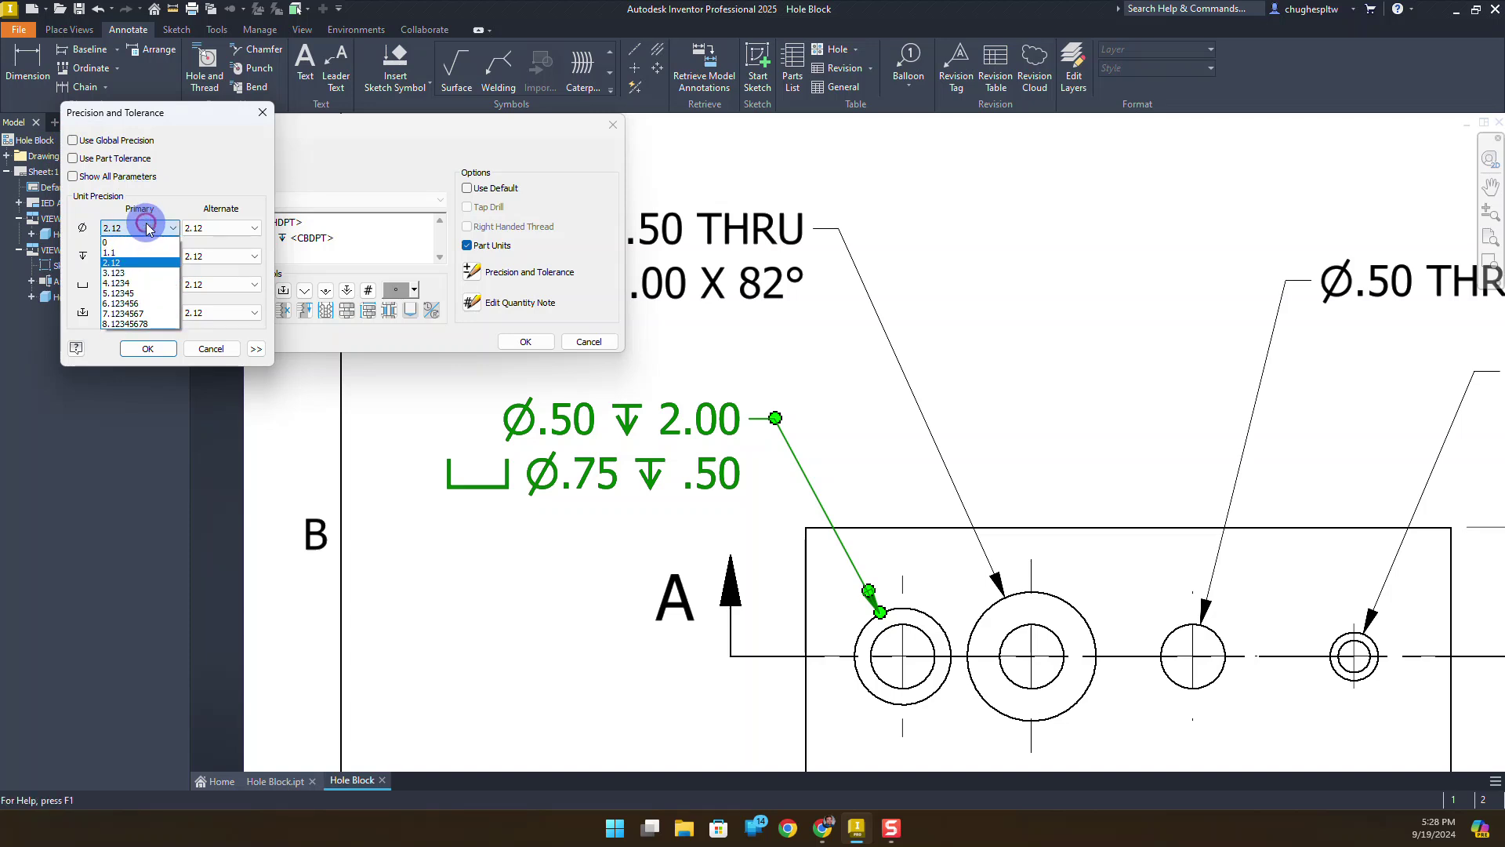
left_click(131, 275)
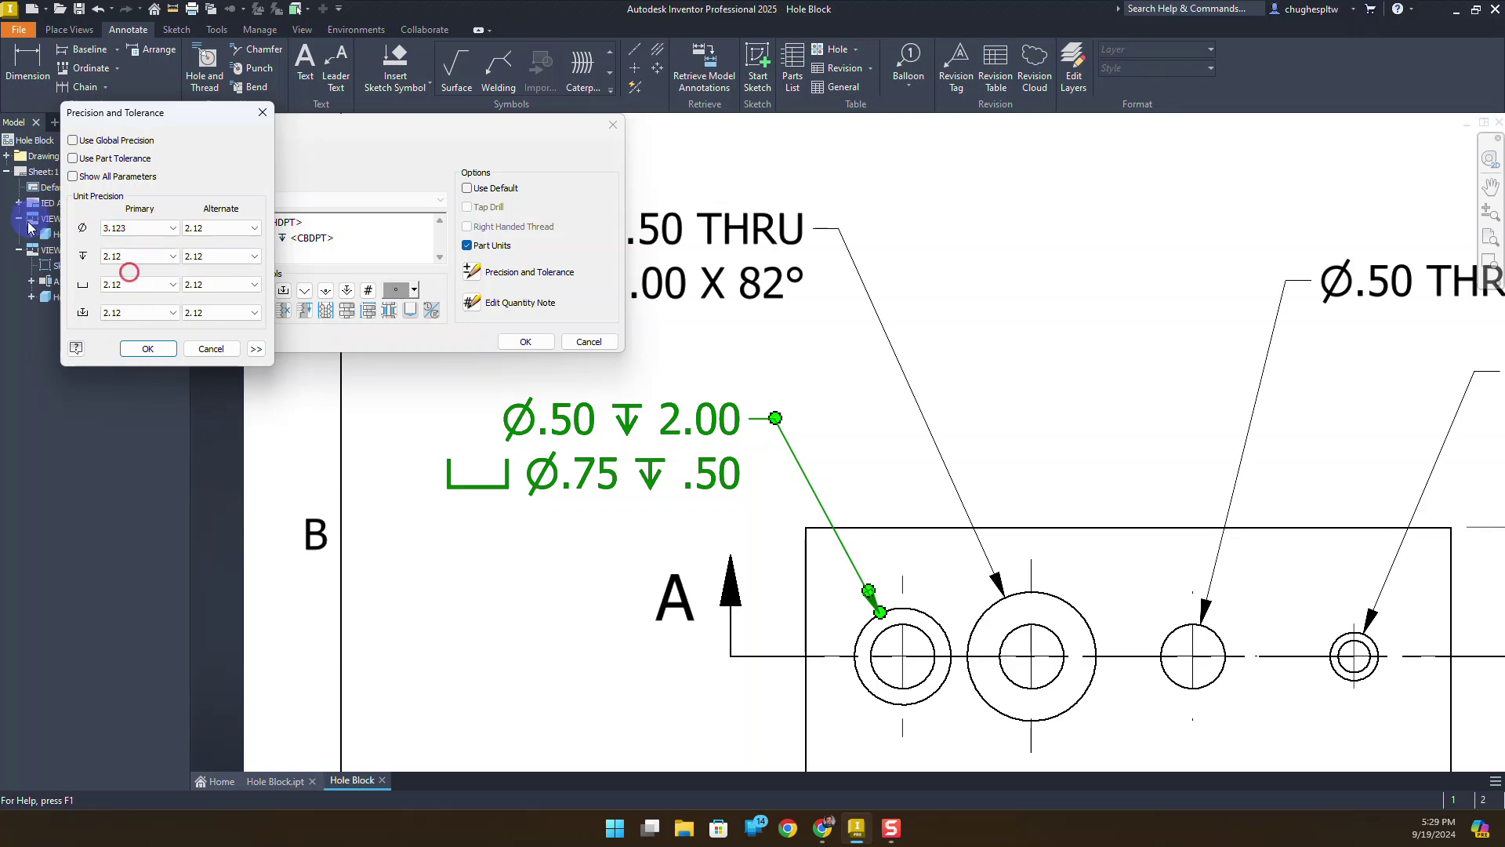
left_click(151, 228)
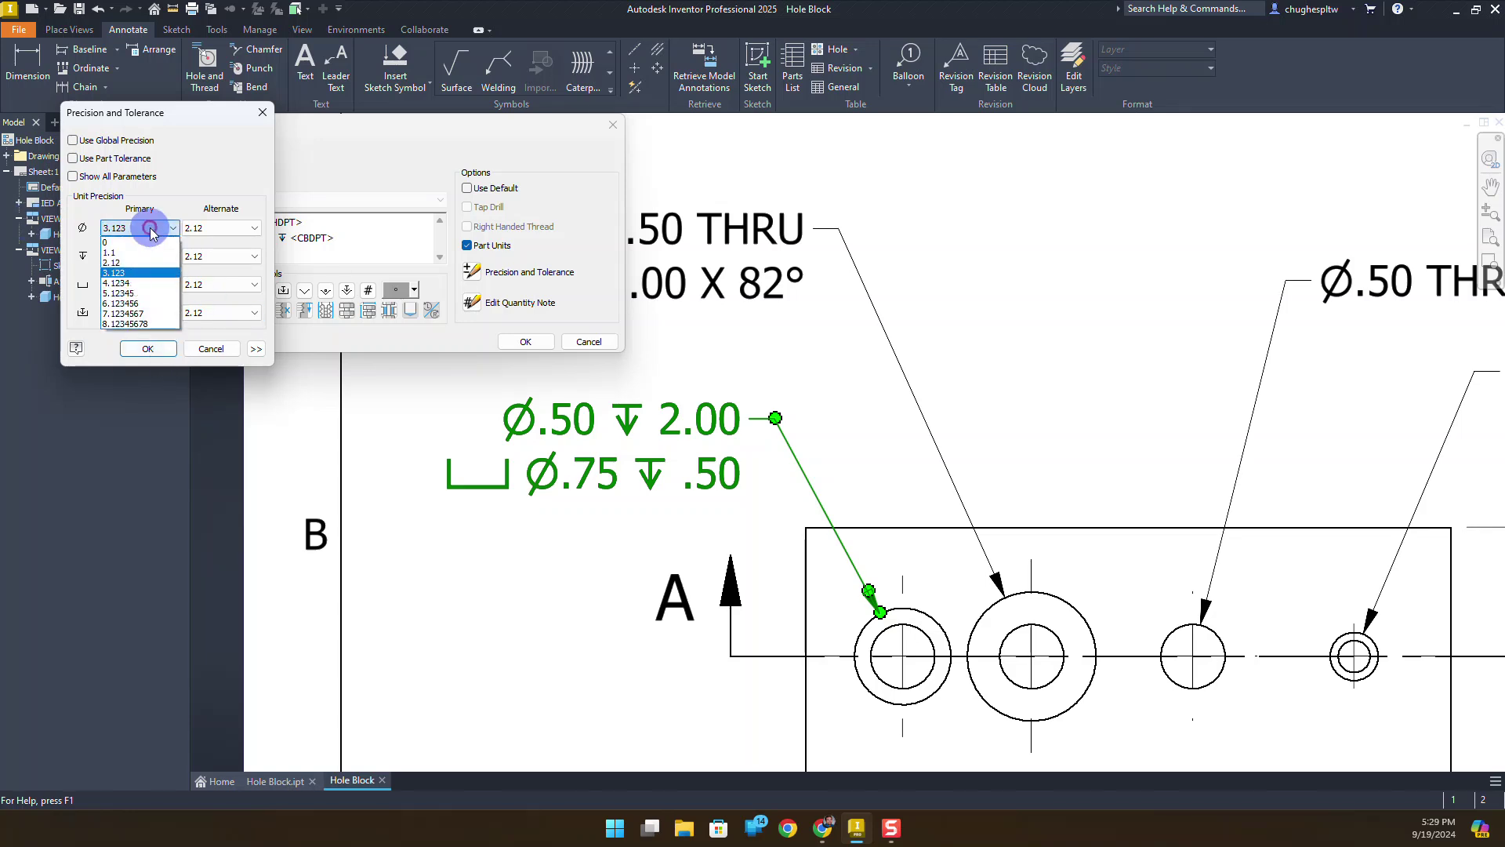
left_click(145, 263)
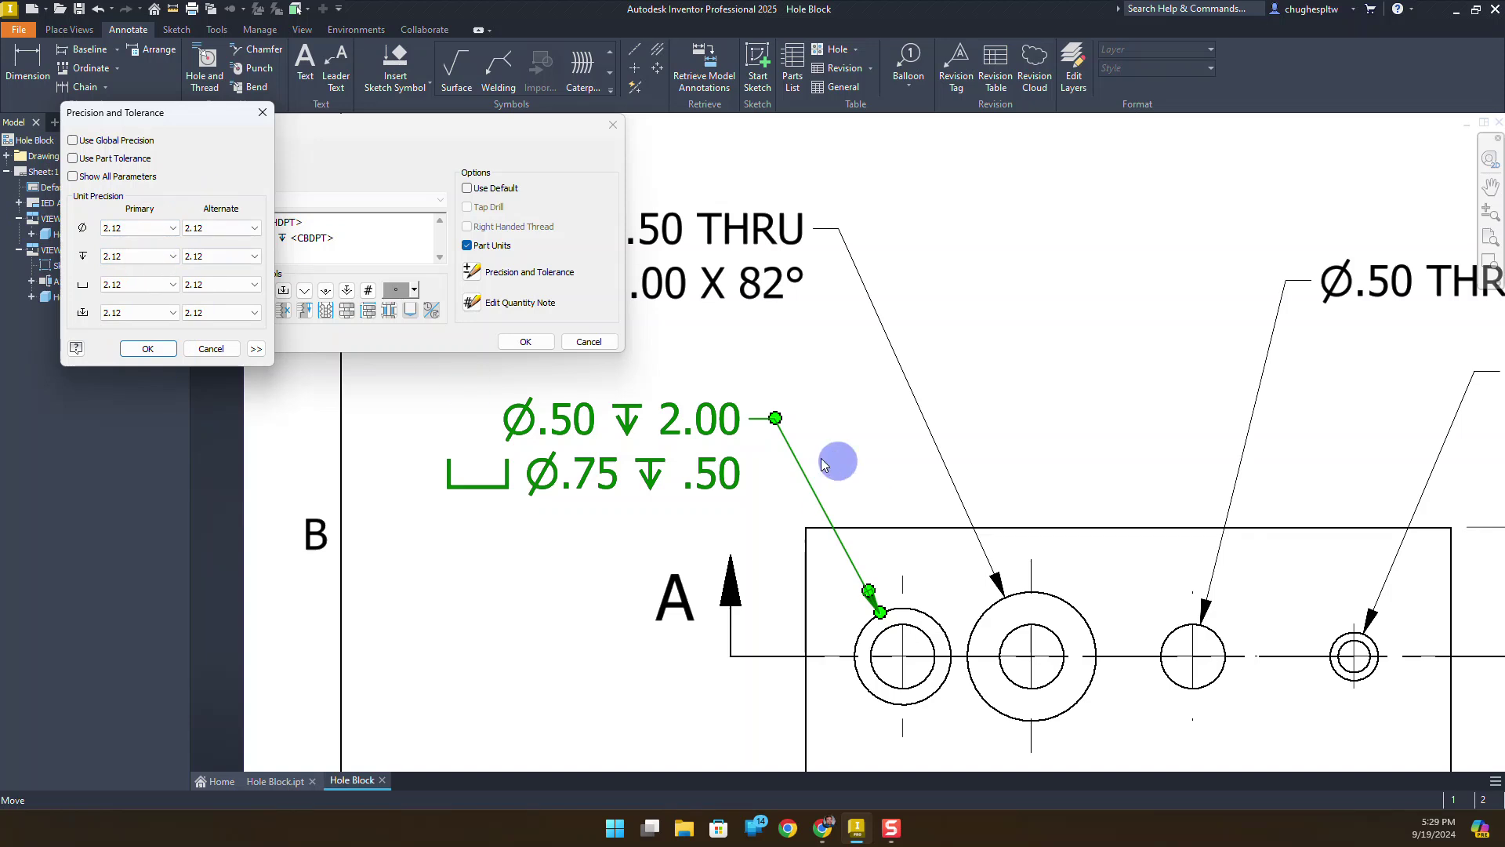
left_click(256, 350)
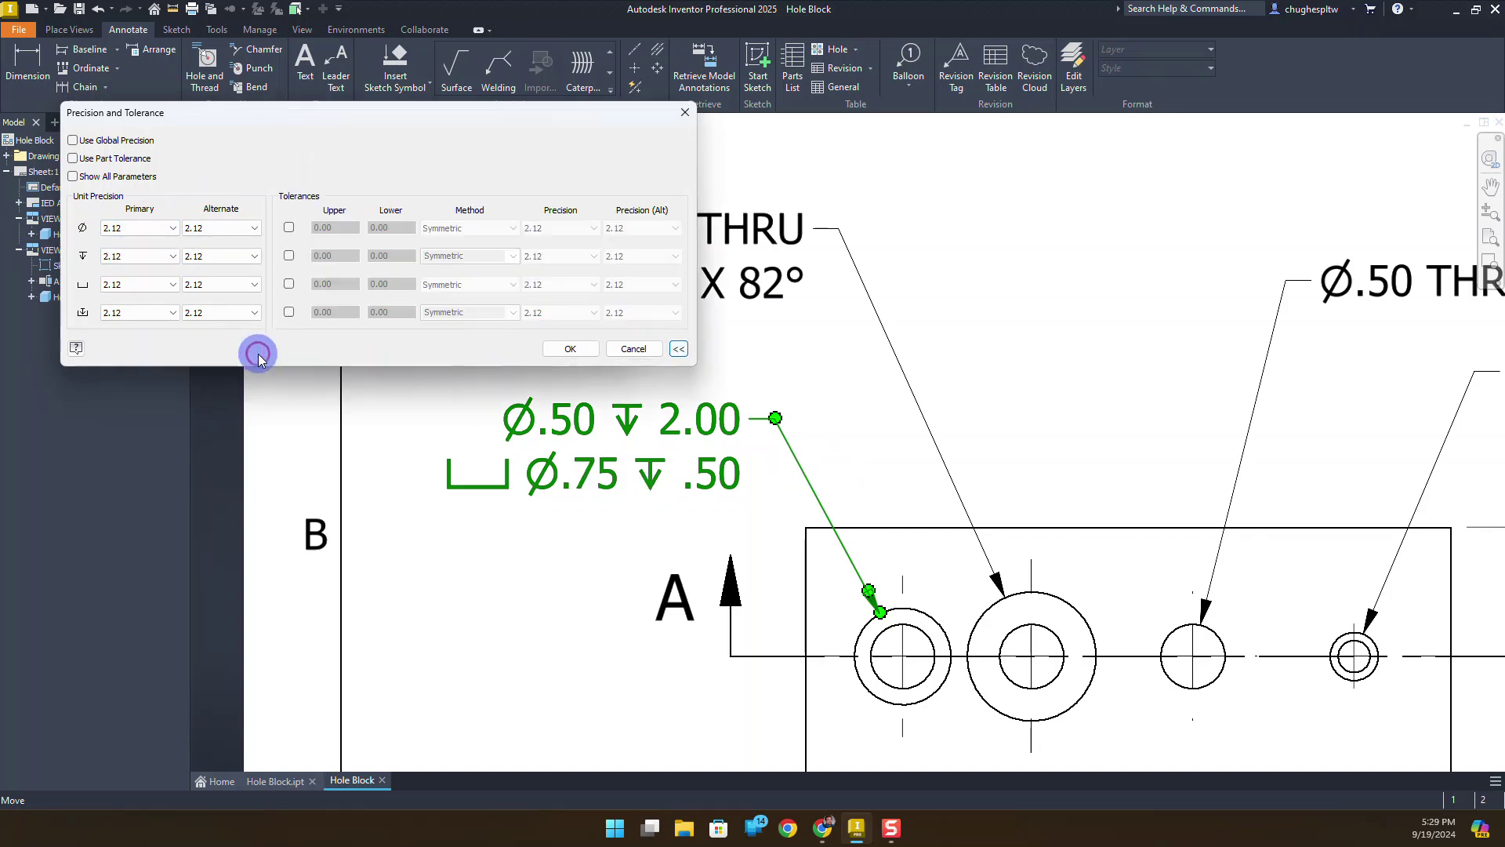
left_click(563, 352)
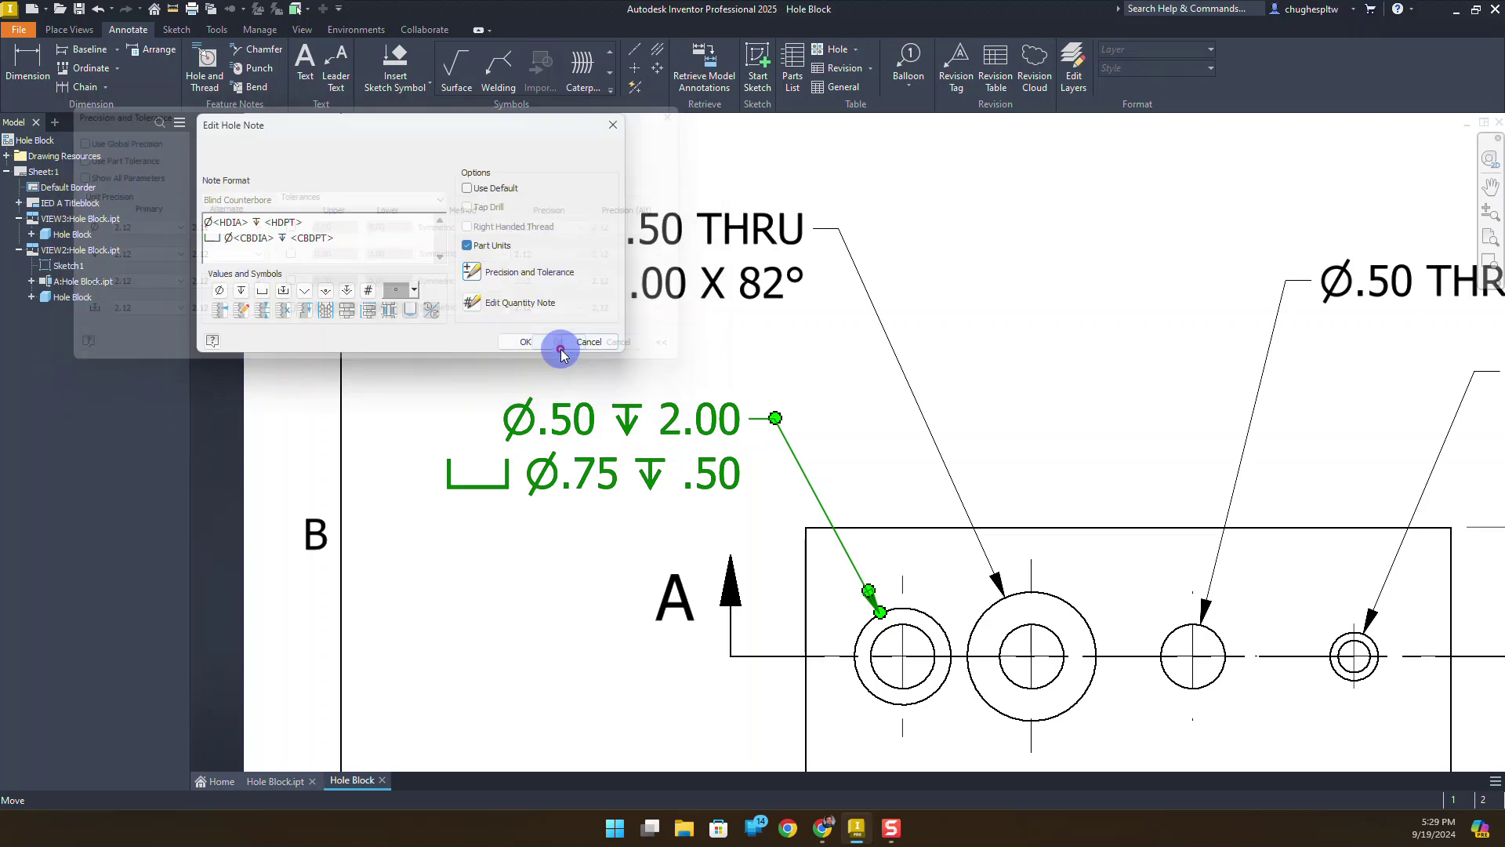
Apply the counterbore note, then turn off global precision on the countersunk Ø.50 THRU note
left_click(549, 343)
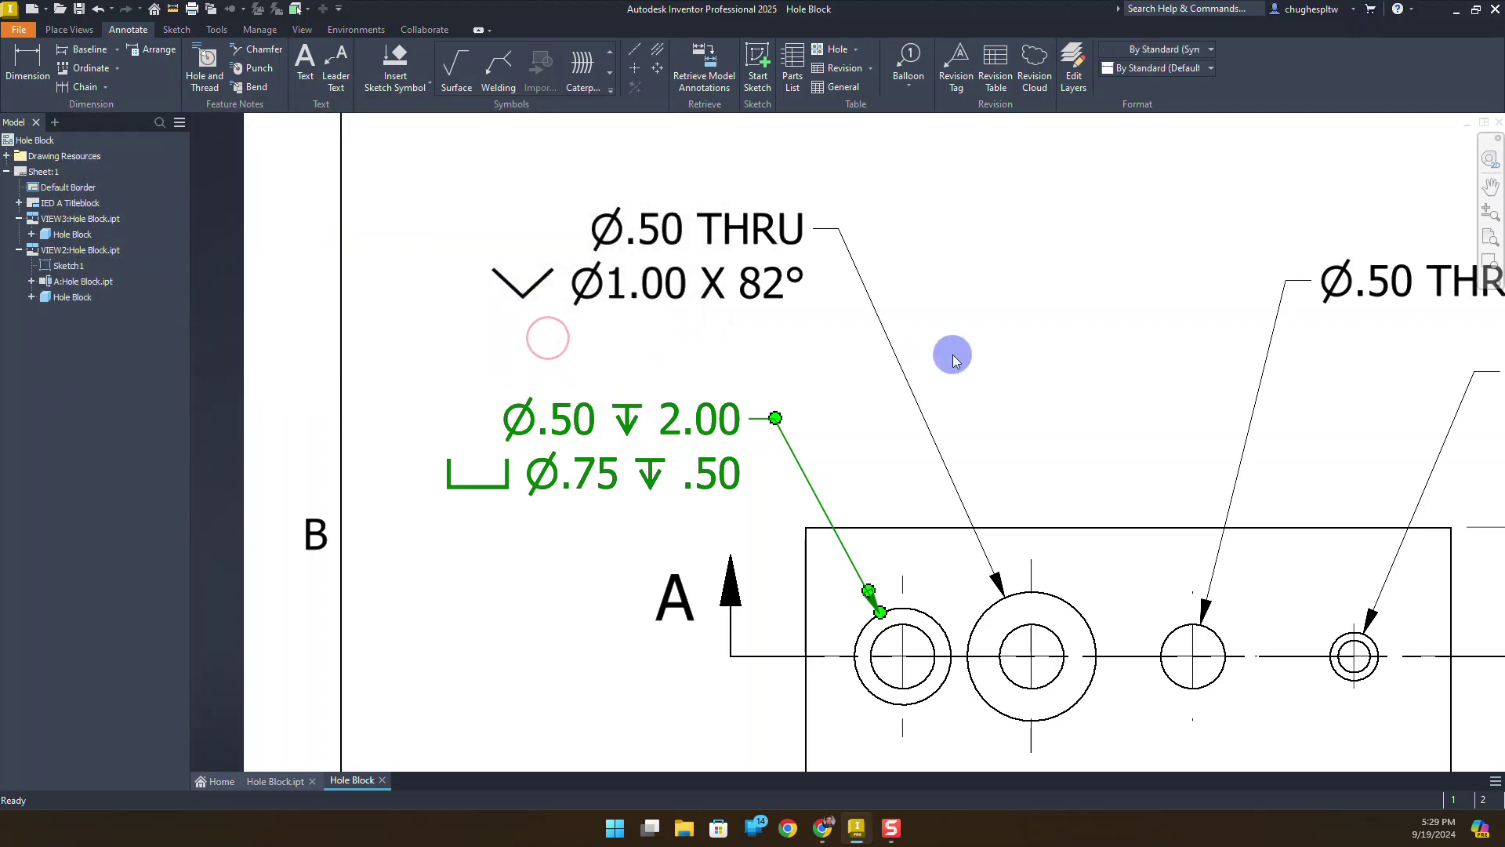
mouse_move(954, 353)
middle_mouse_down()
mouse_move(823, 353)
mouse_move(777, 406)
middle_mouse_up()
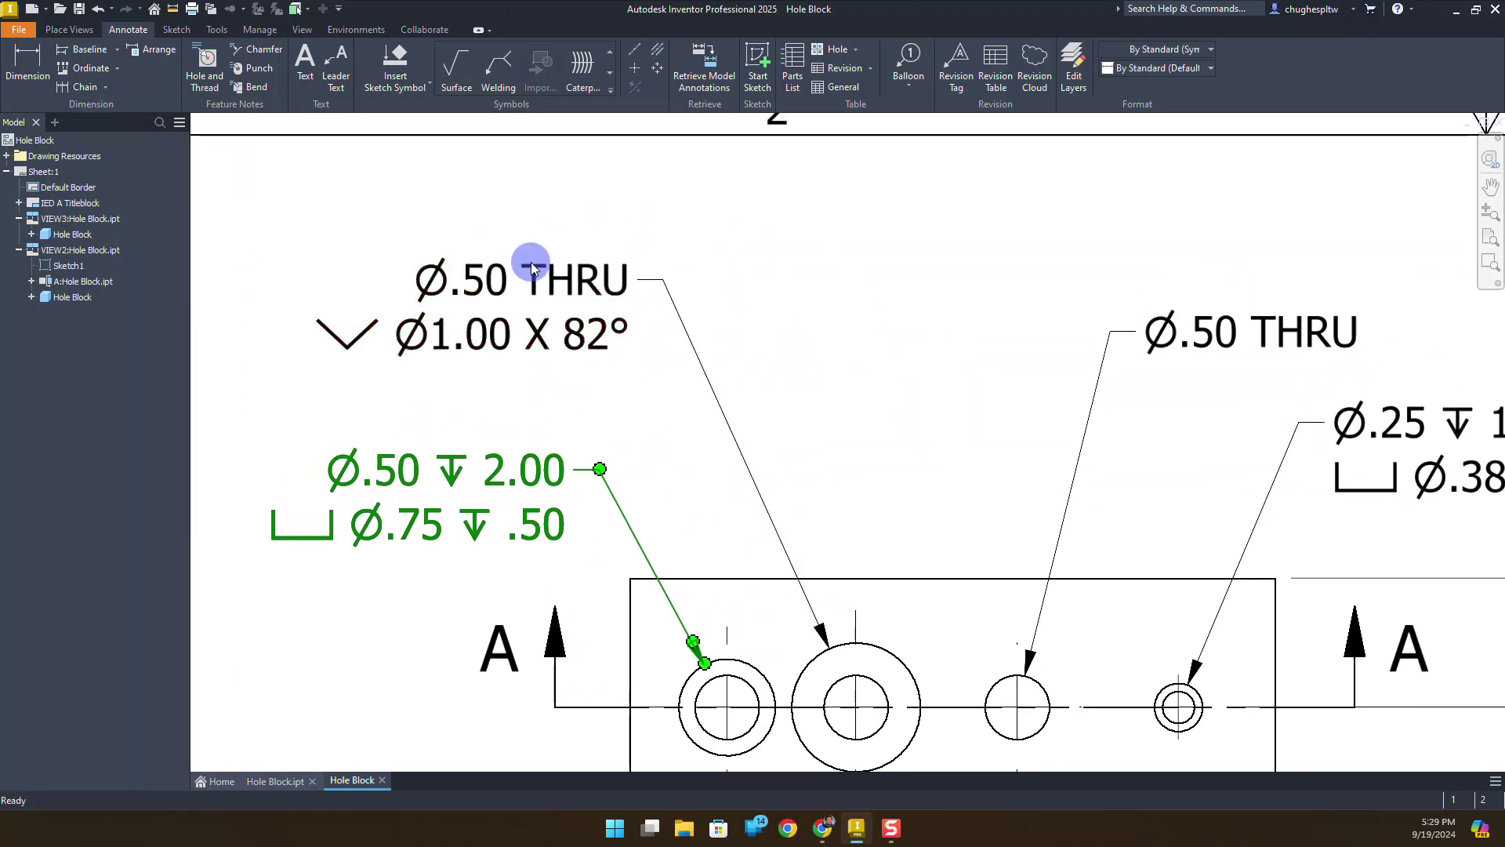
double_click(581, 289)
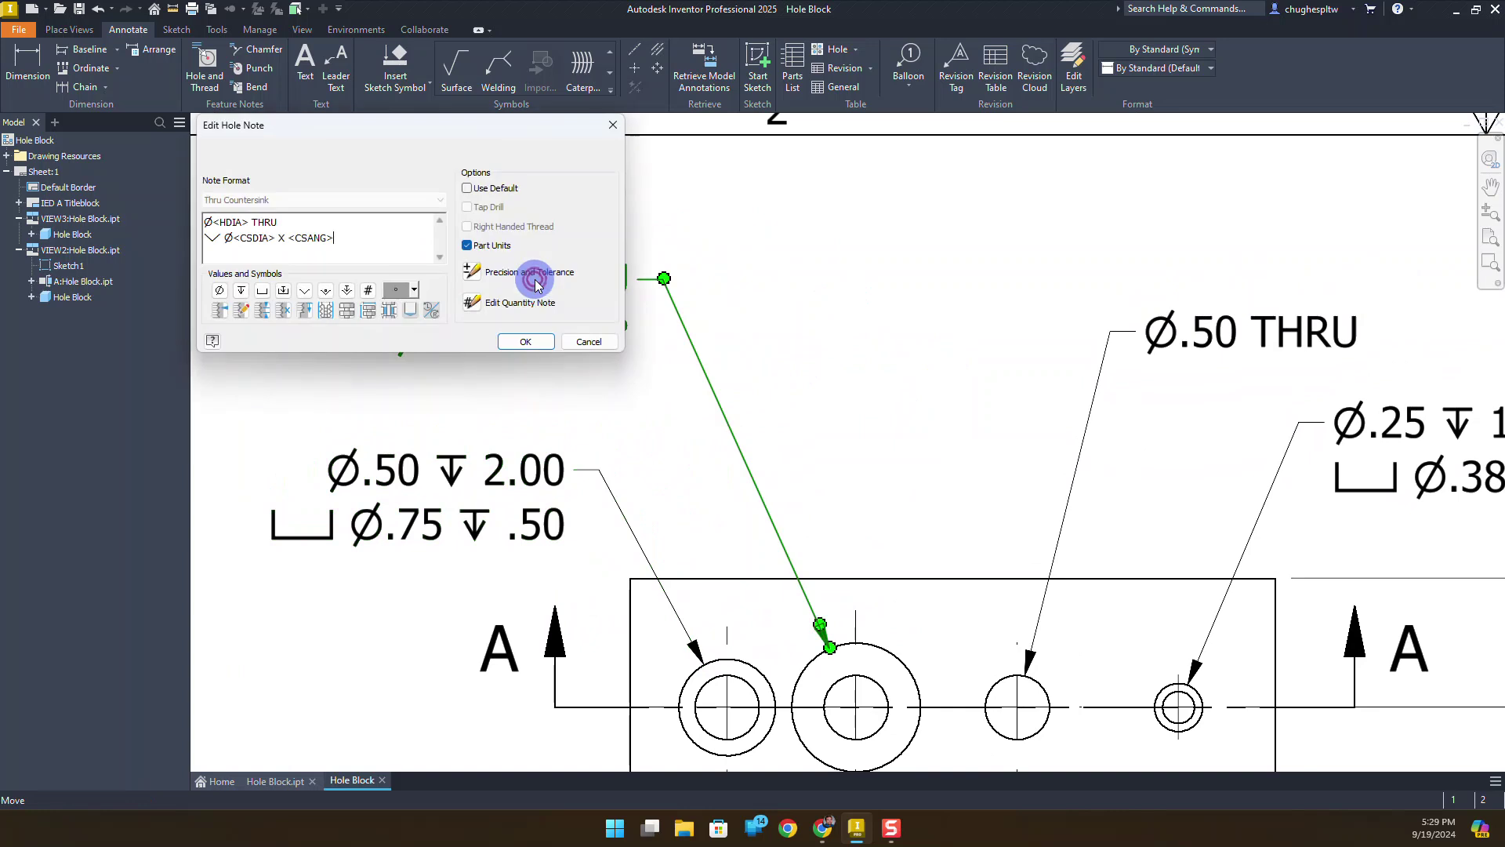
left_click(472, 269)
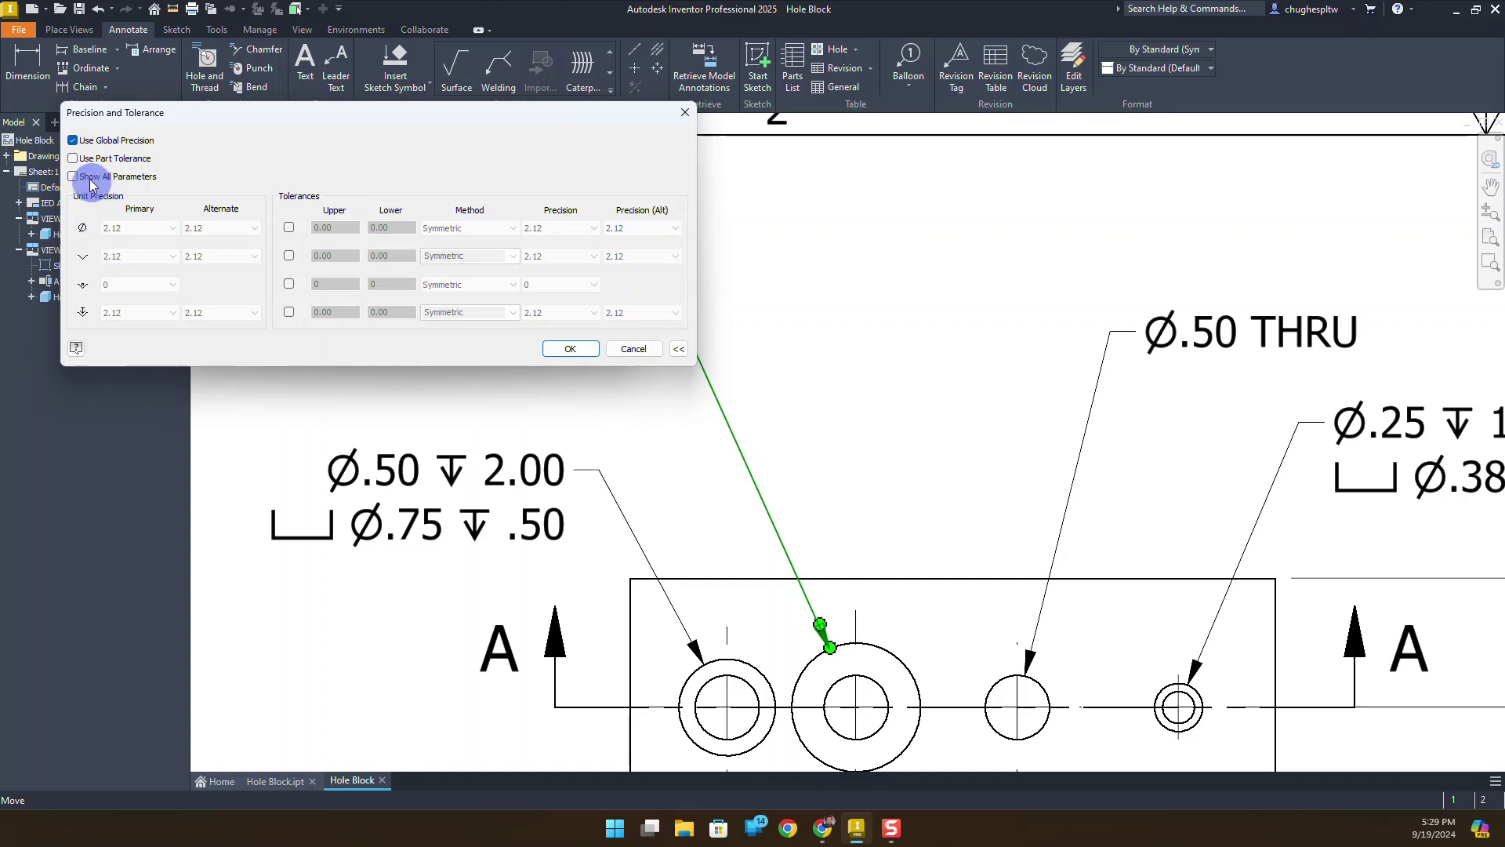
left_click(73, 140)
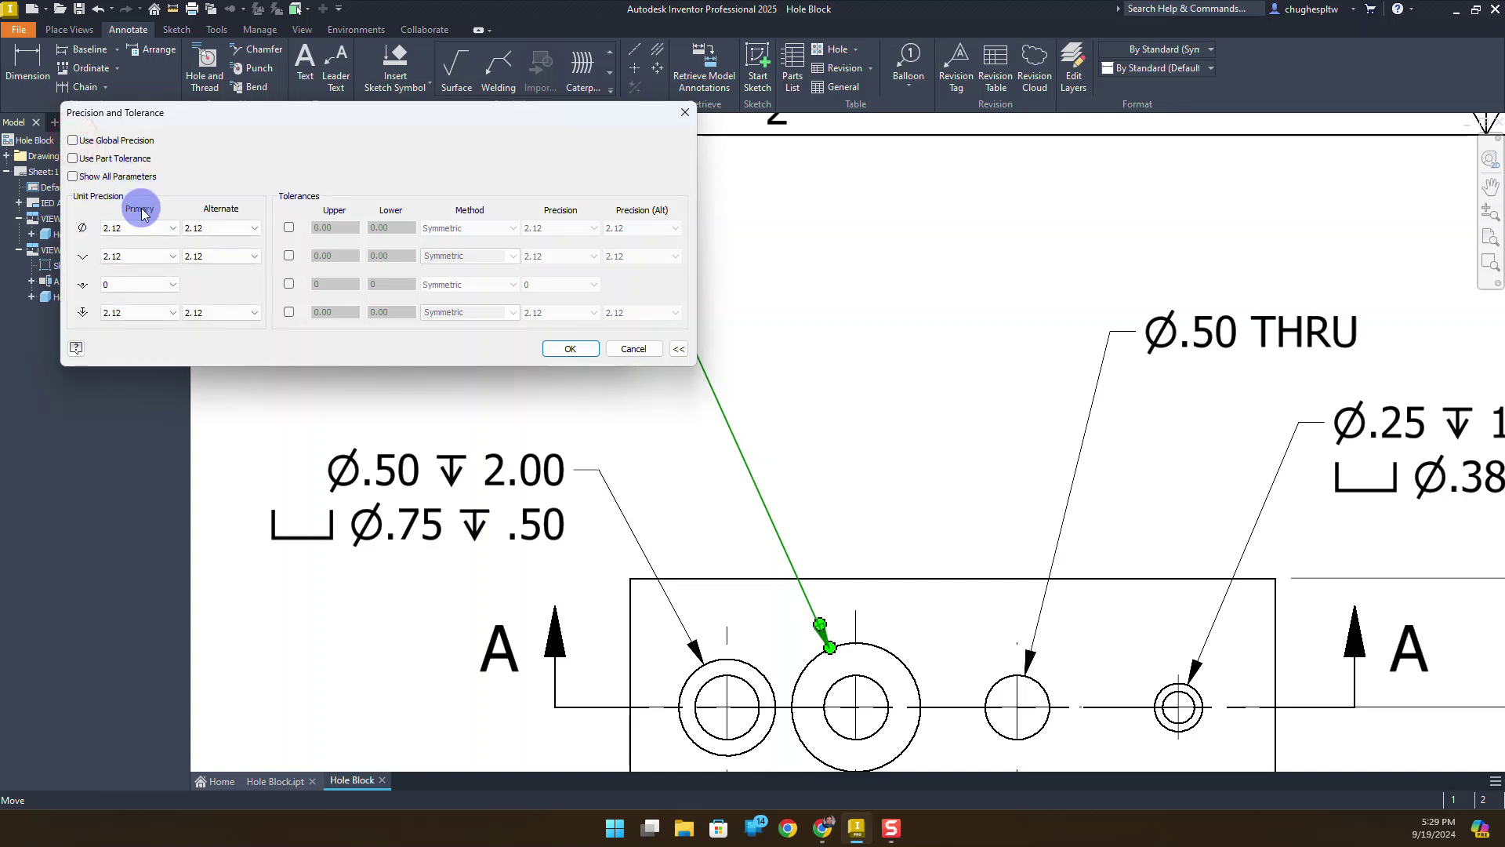
Give the countersunk hole diameter a symmetric 0.002 tolerance at 3.123 precision
left_click(289, 228)
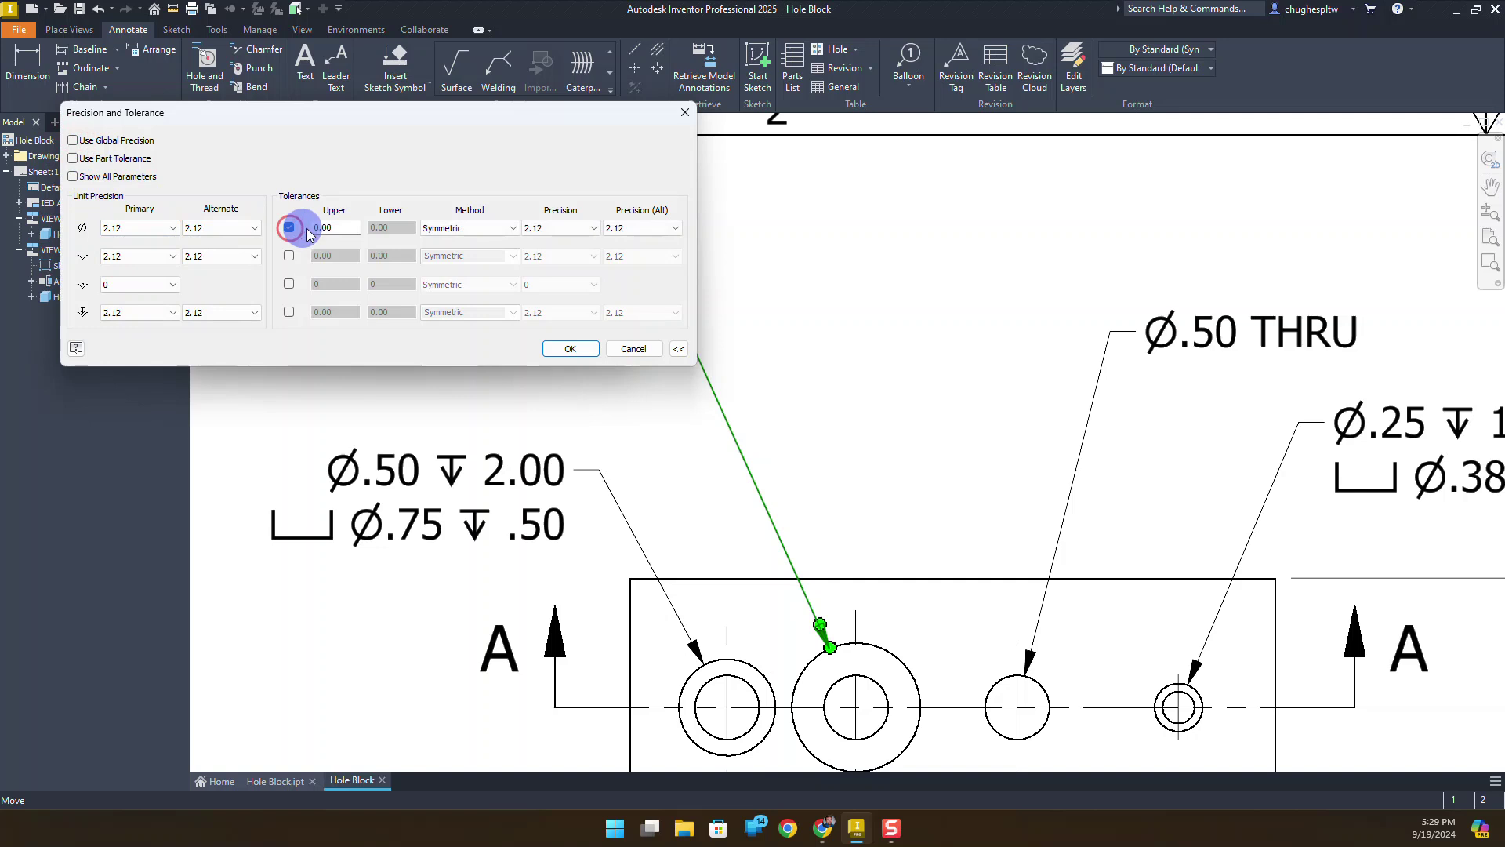
left_click(344, 228)
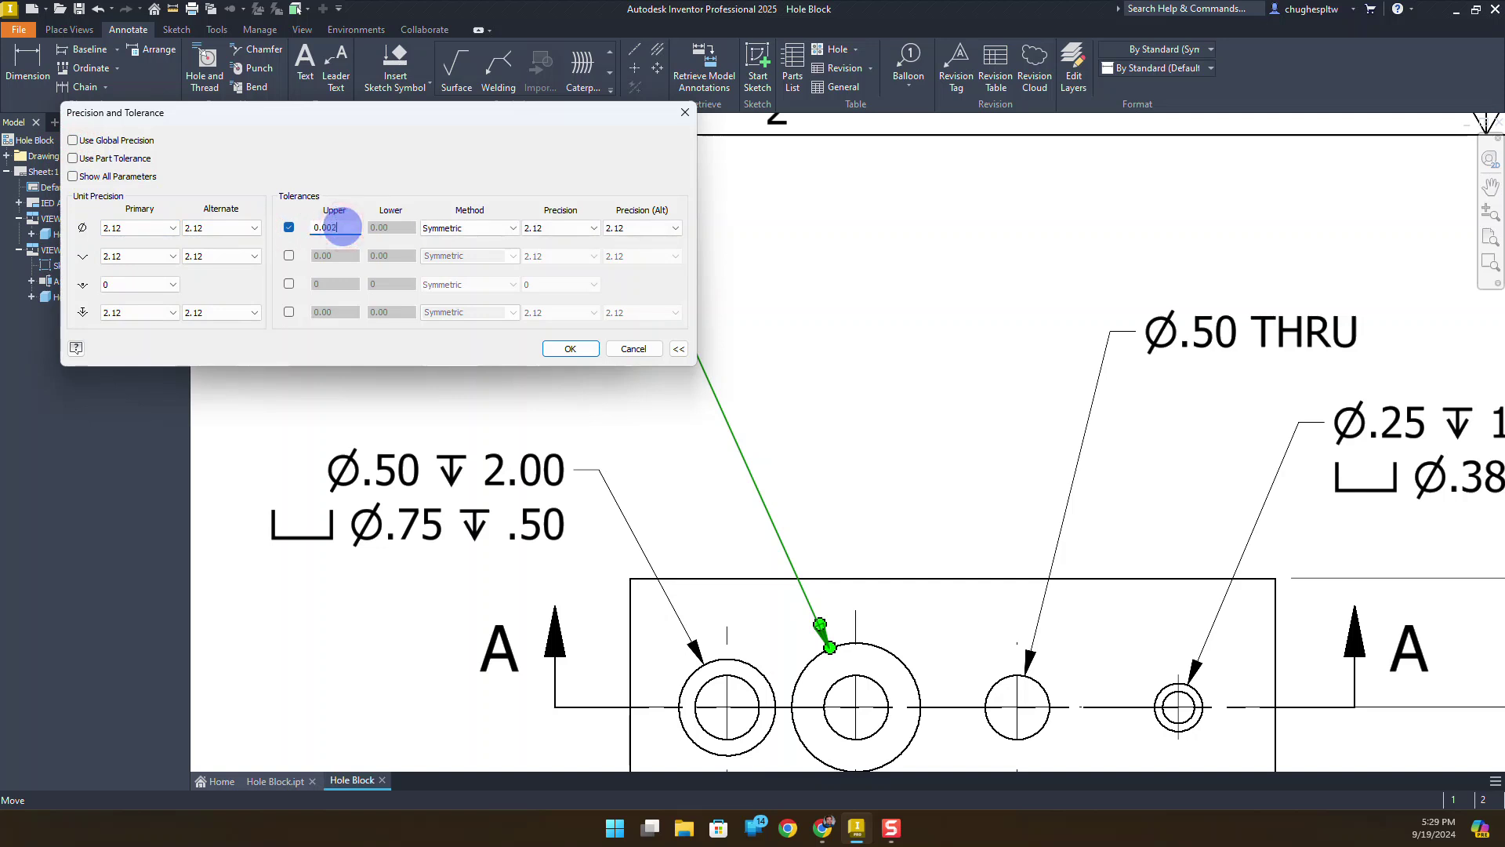
type("2")
left_click(458, 228)
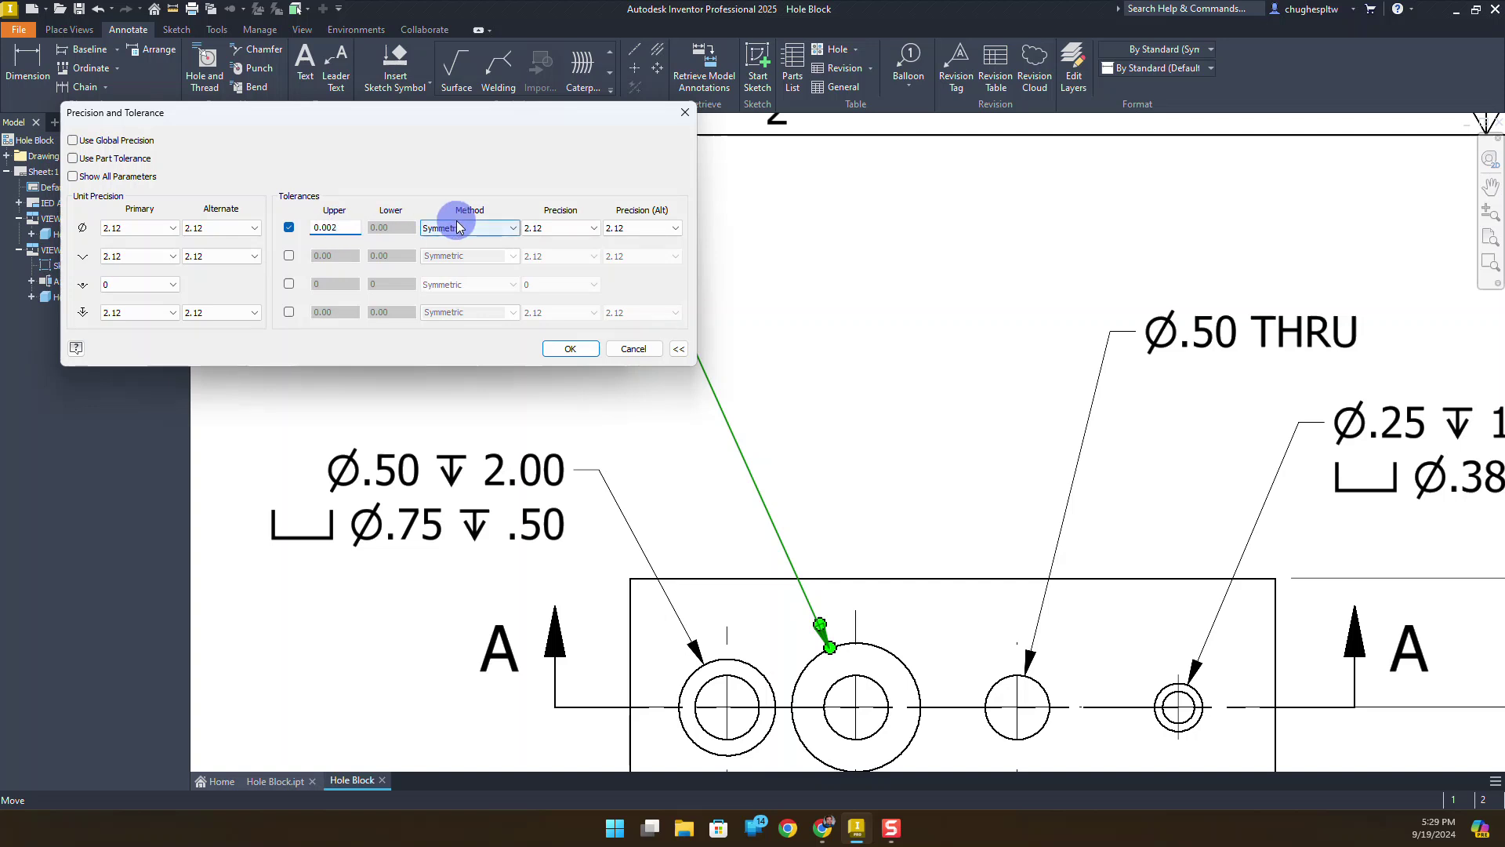
left_click(559, 227)
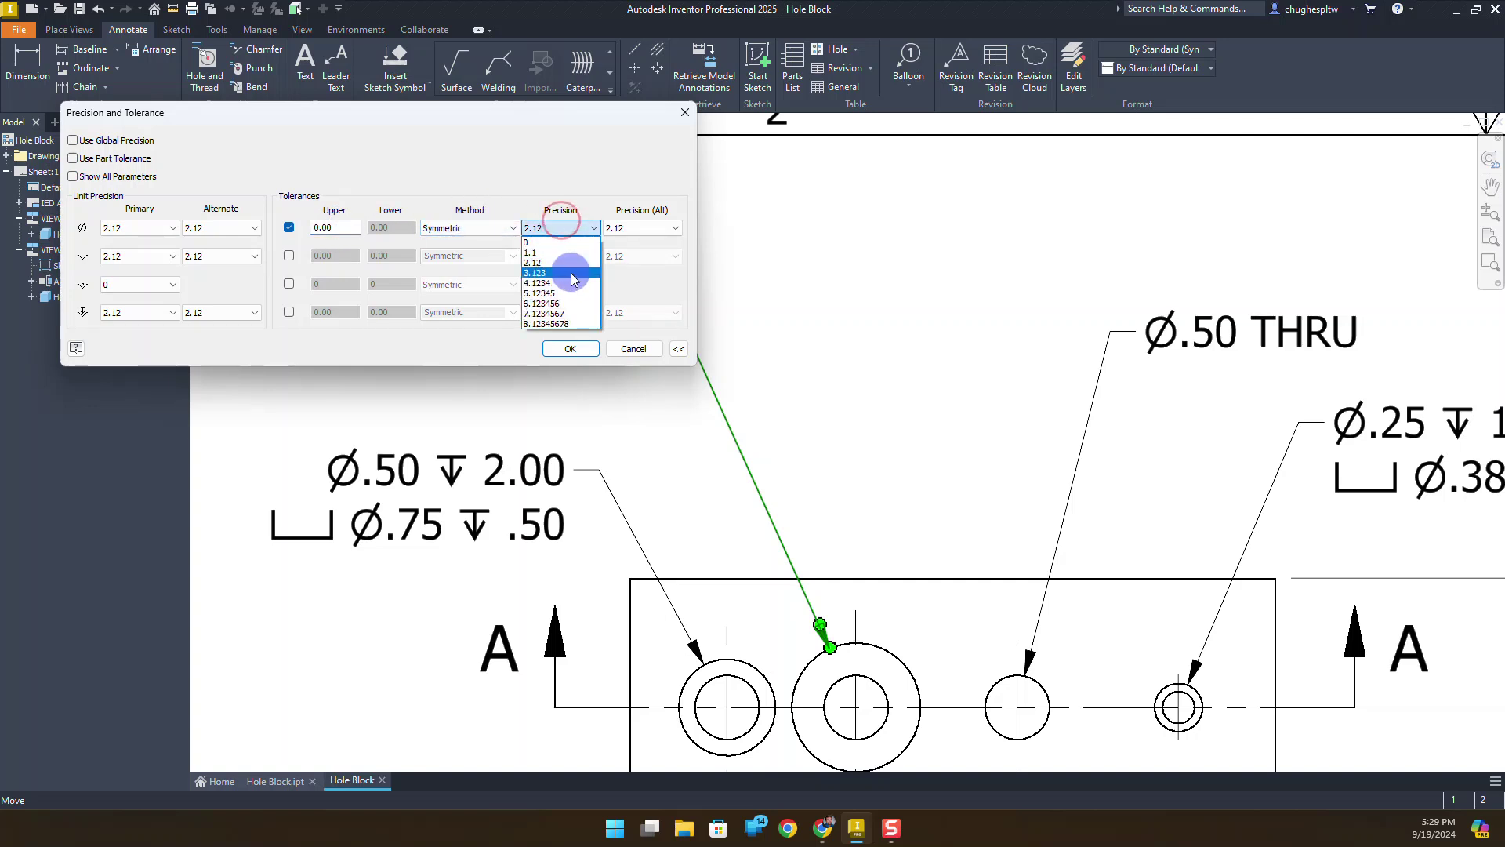
left_click(579, 267)
left_click(641, 228)
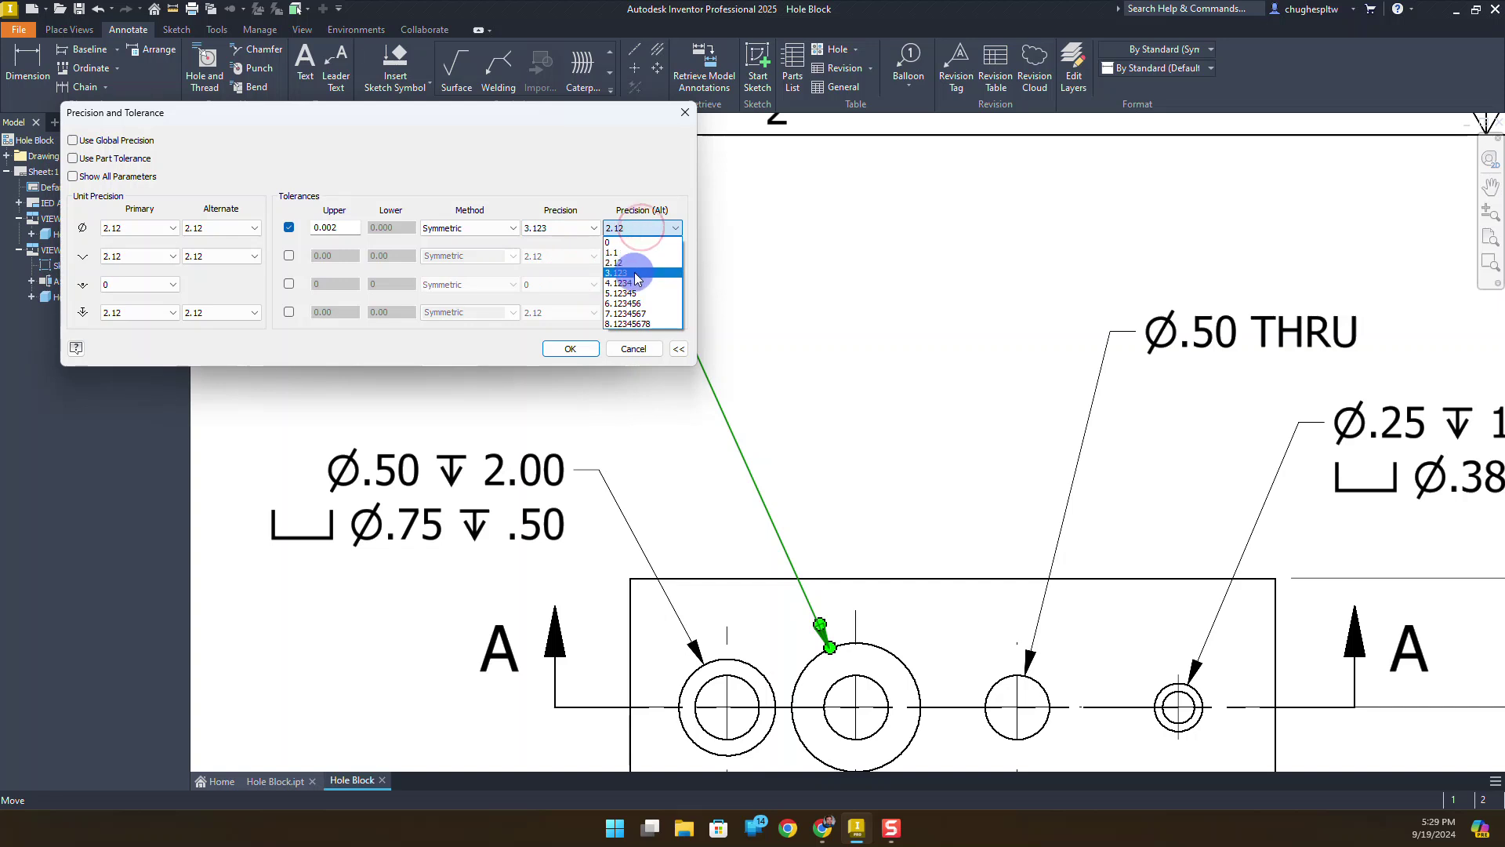
left_click(634, 271)
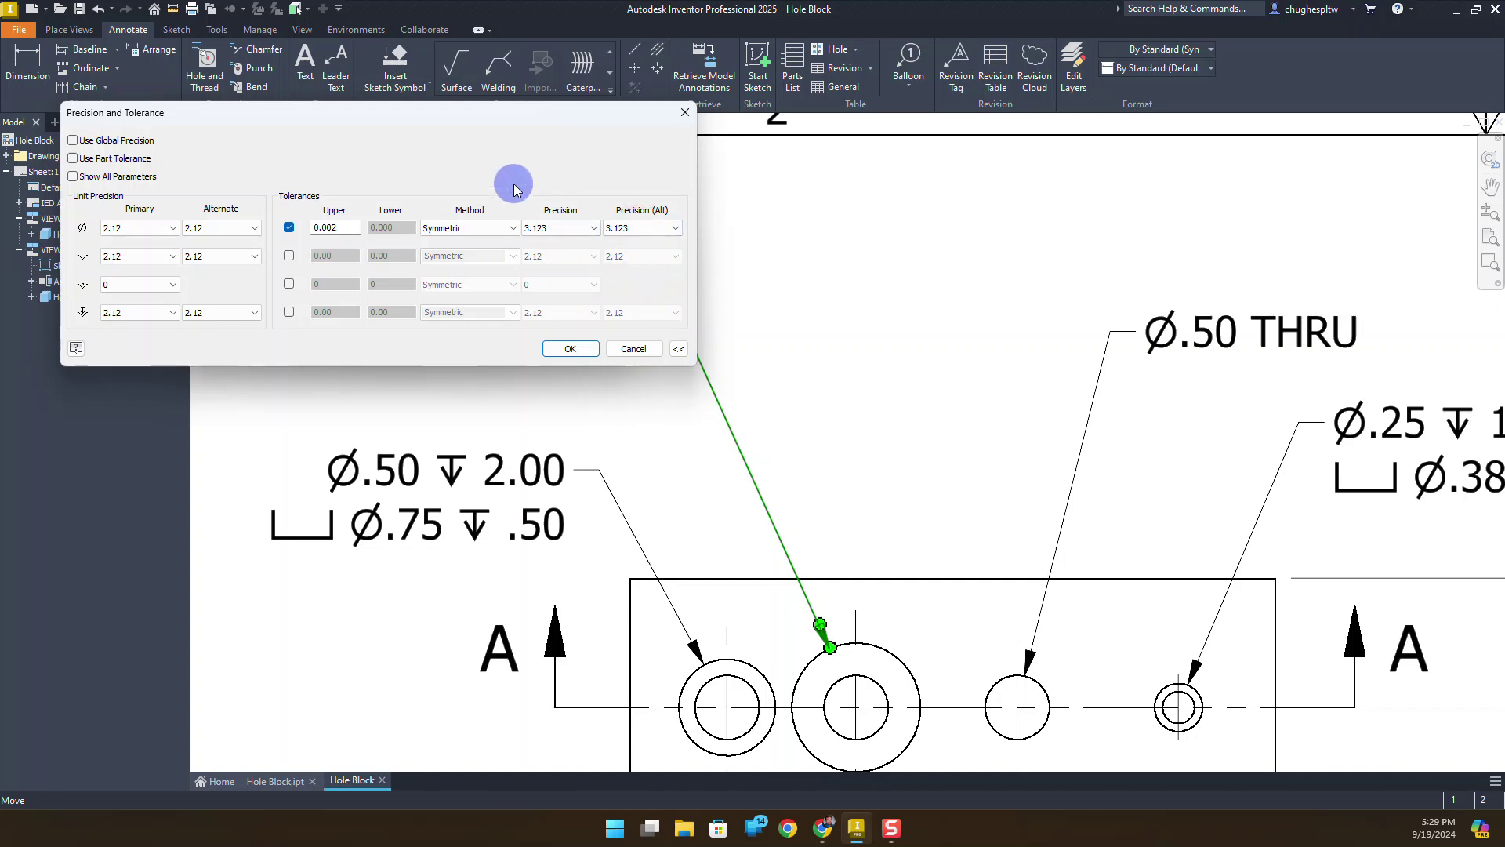
left_click(561, 350)
left_click(525, 341)
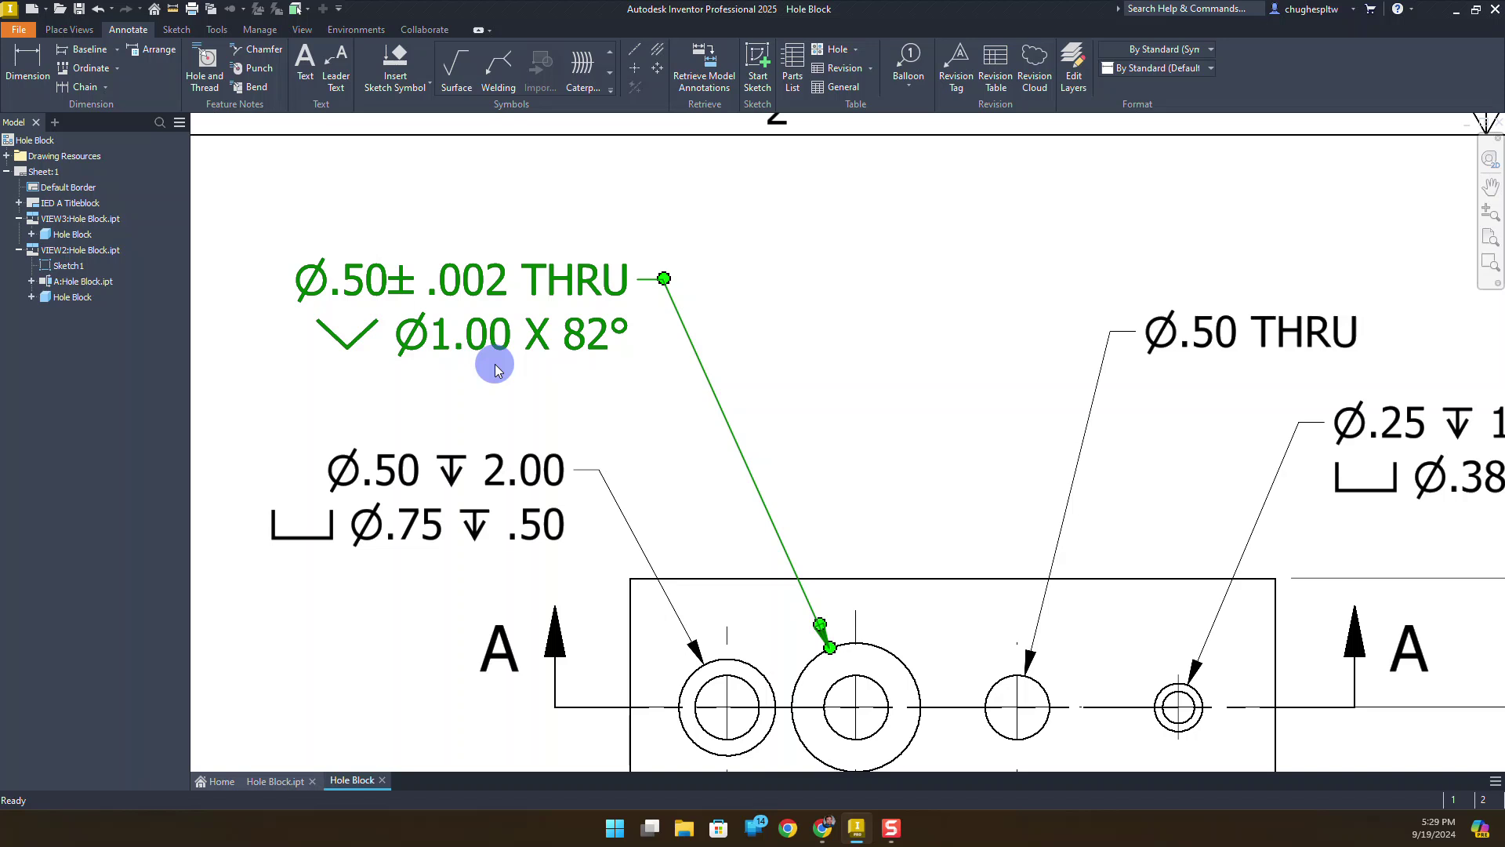
Enable a symmetric diameter tolerance on the plain Ø.50 THRU hole note
middle_click_drag(931, 306, 392, 262)
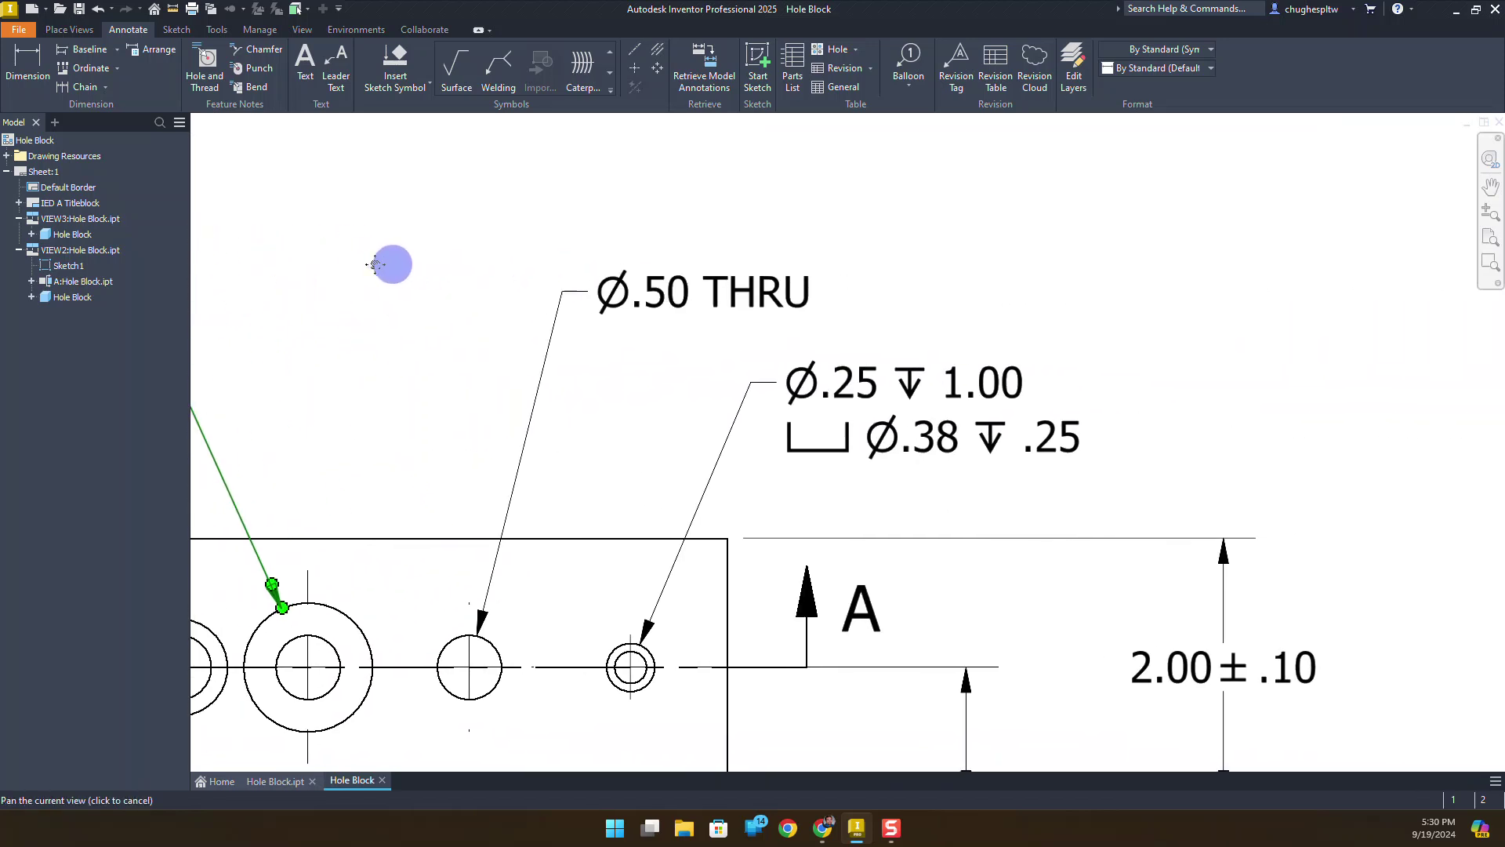
double_click(578, 287)
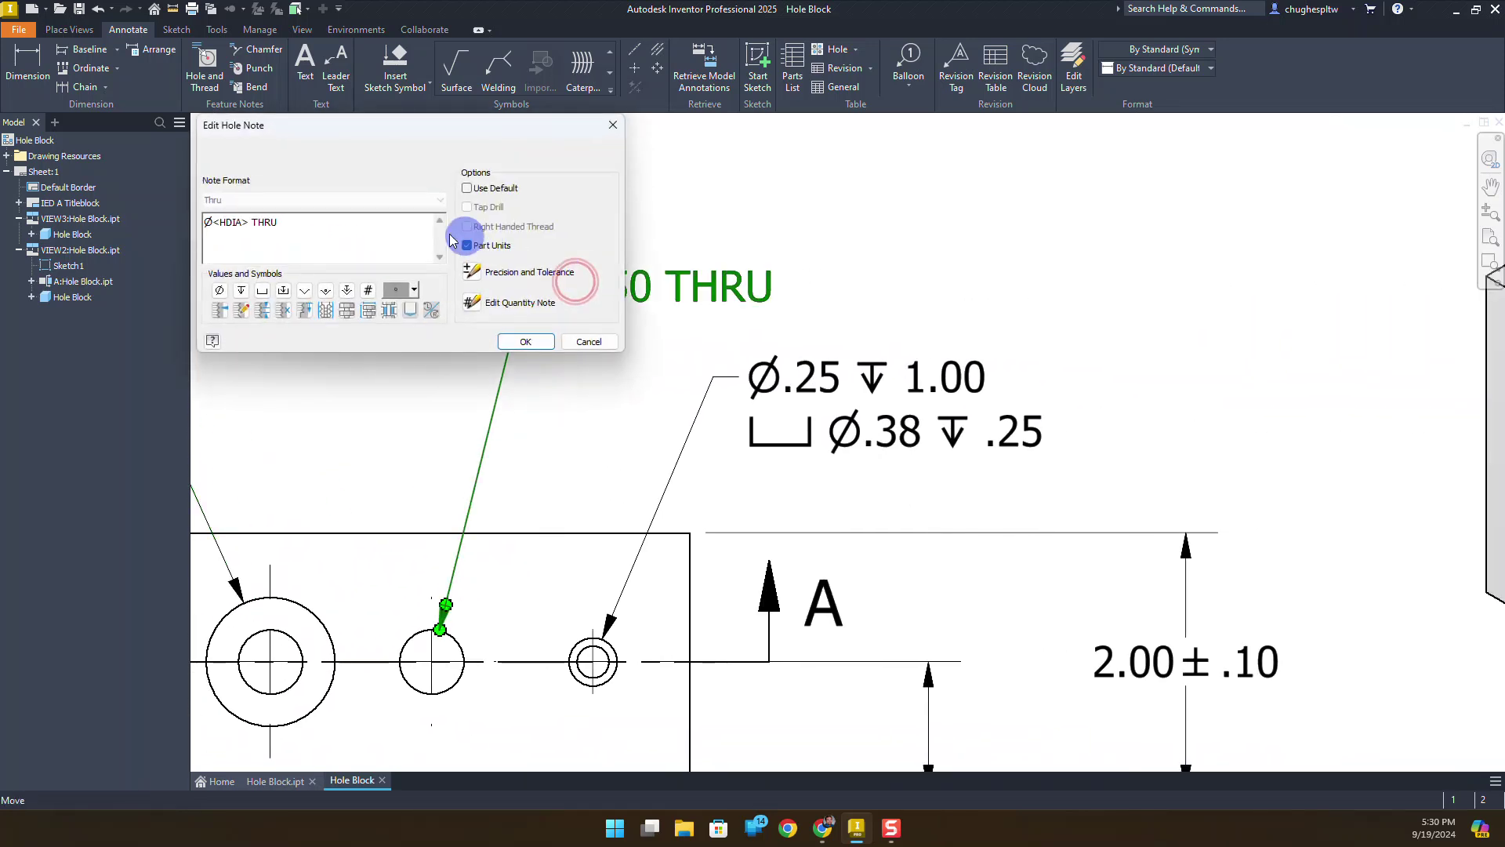
left_click(483, 276)
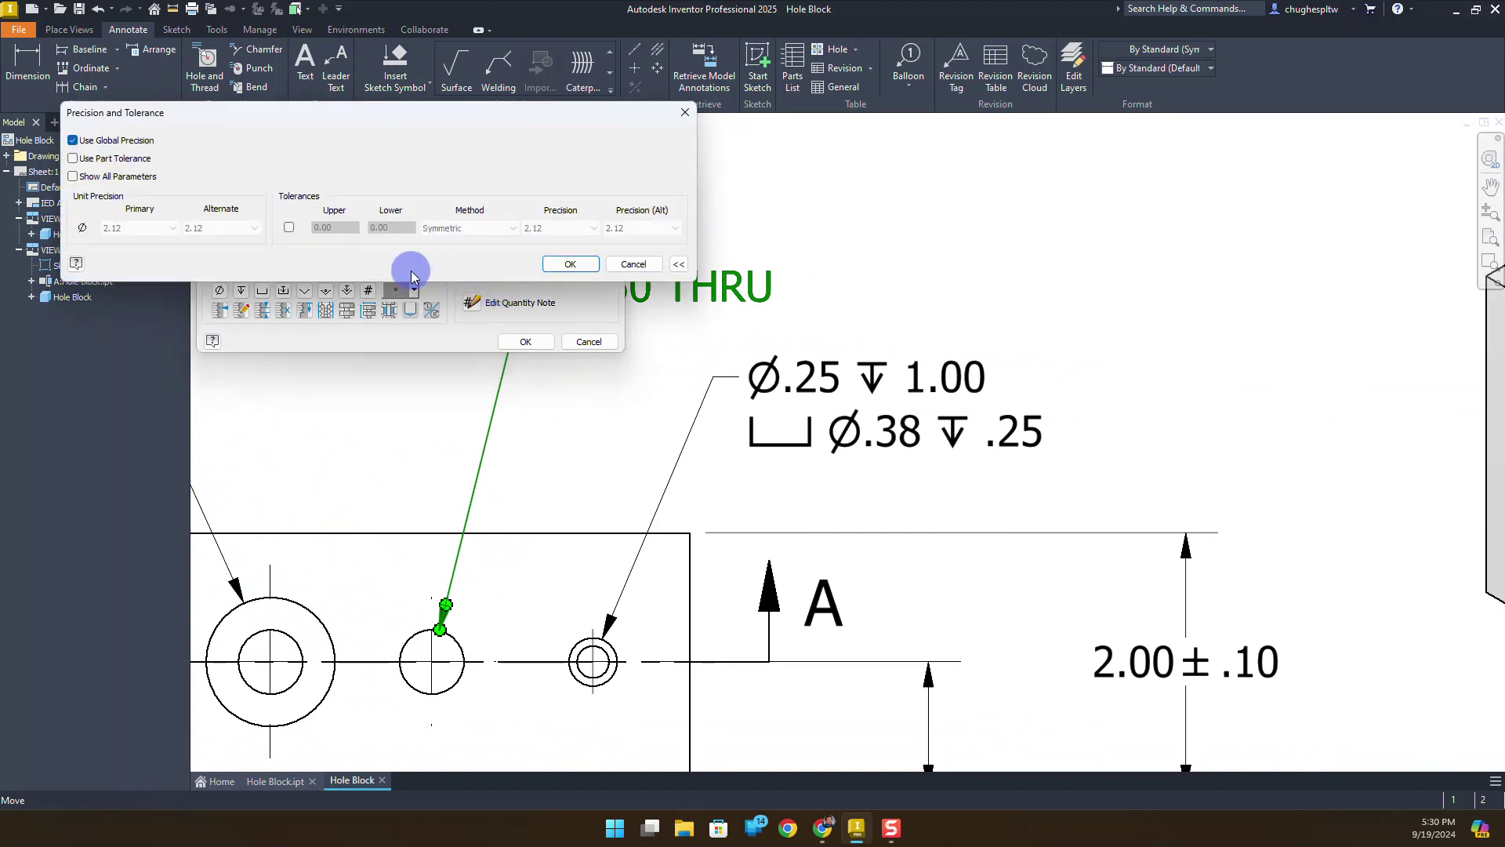
left_click(289, 227)
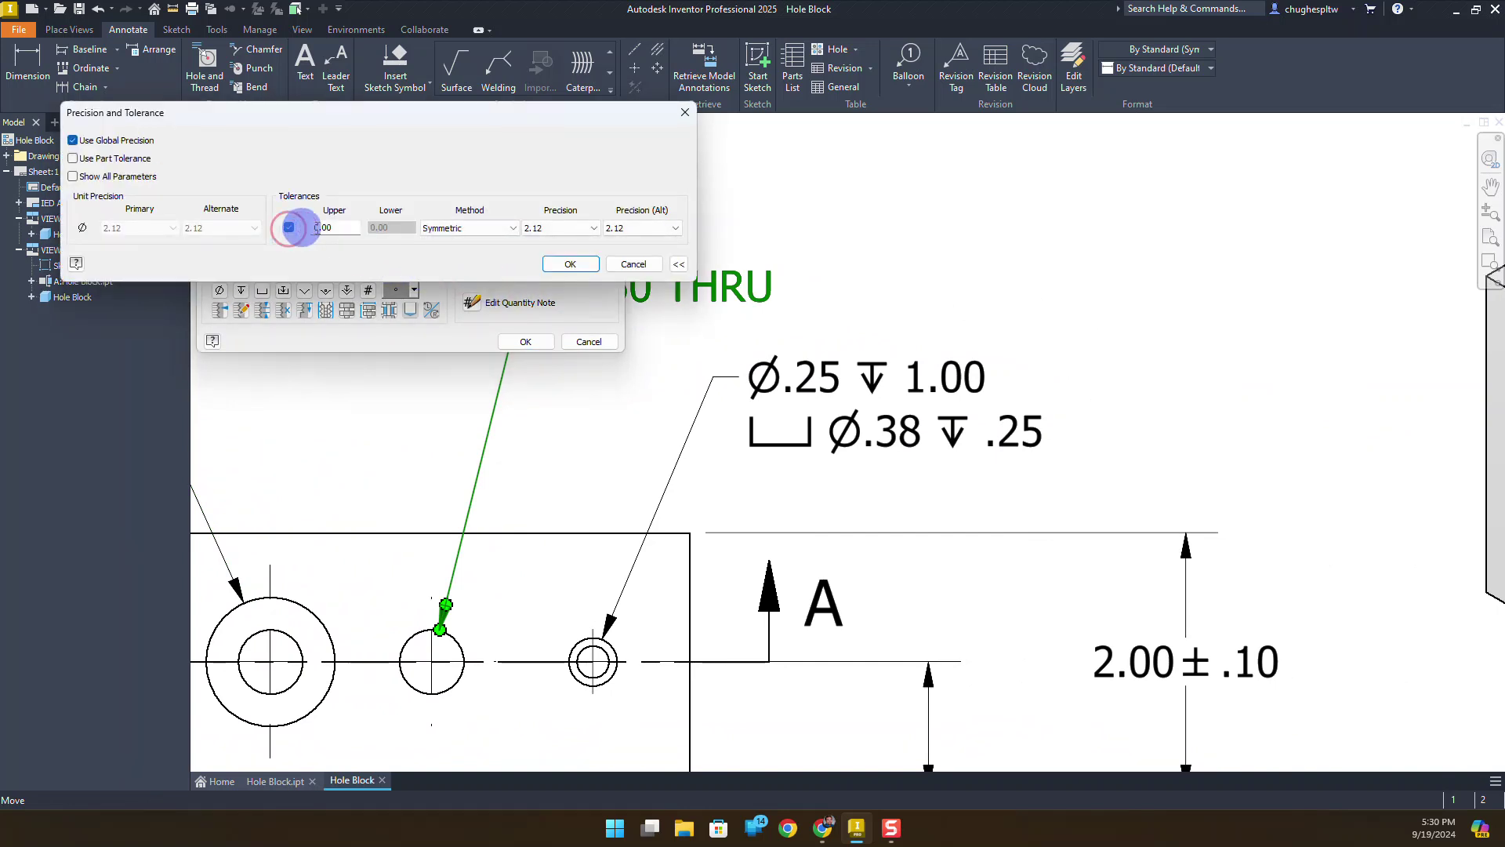
left_click(347, 225)
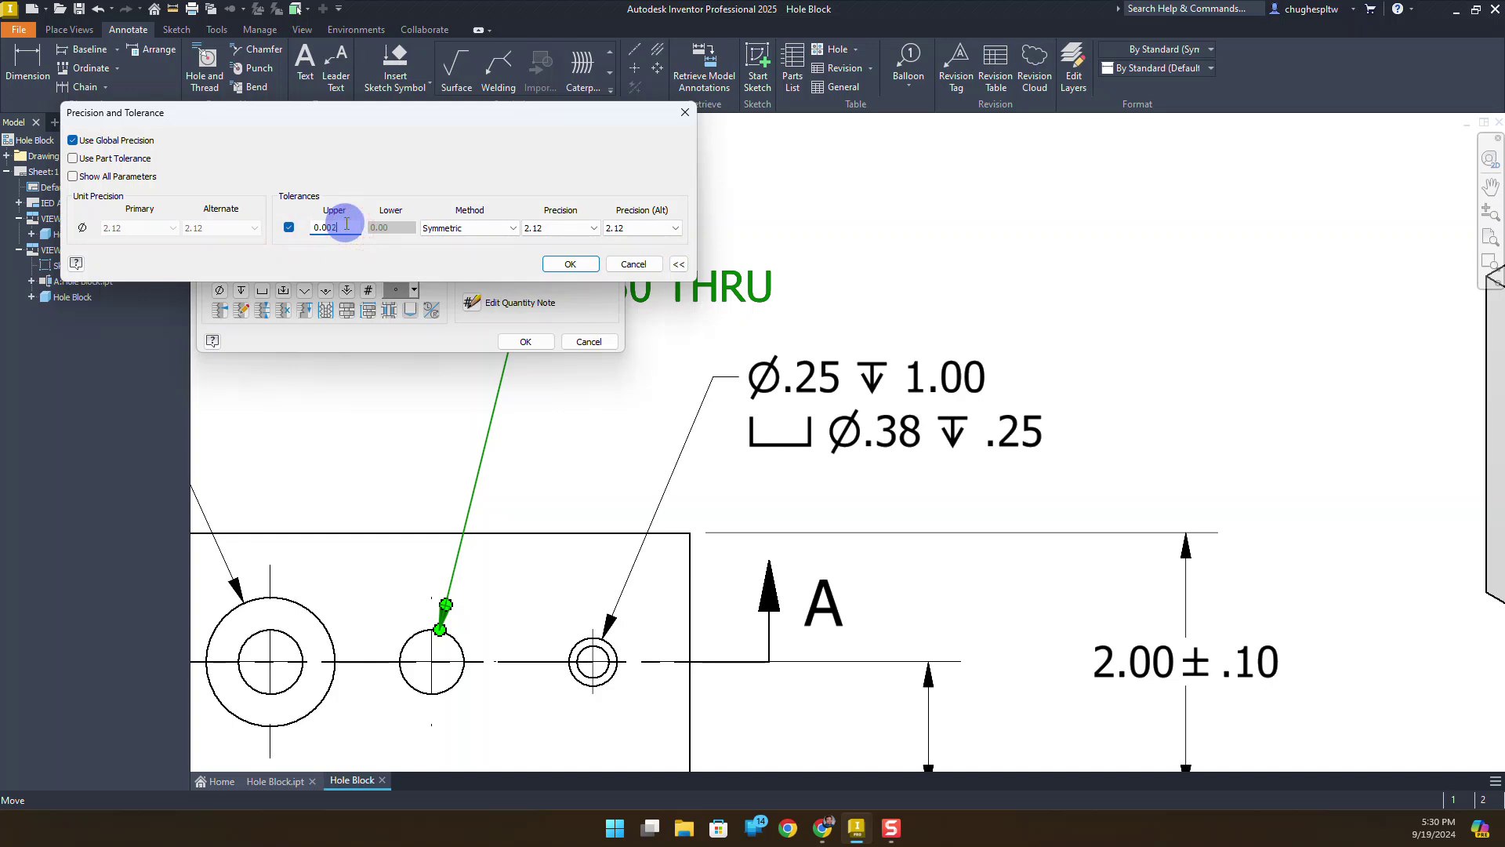
Set the through-hole tolerance and alternate precision to 3.123 and apply the note
left_click(565, 228)
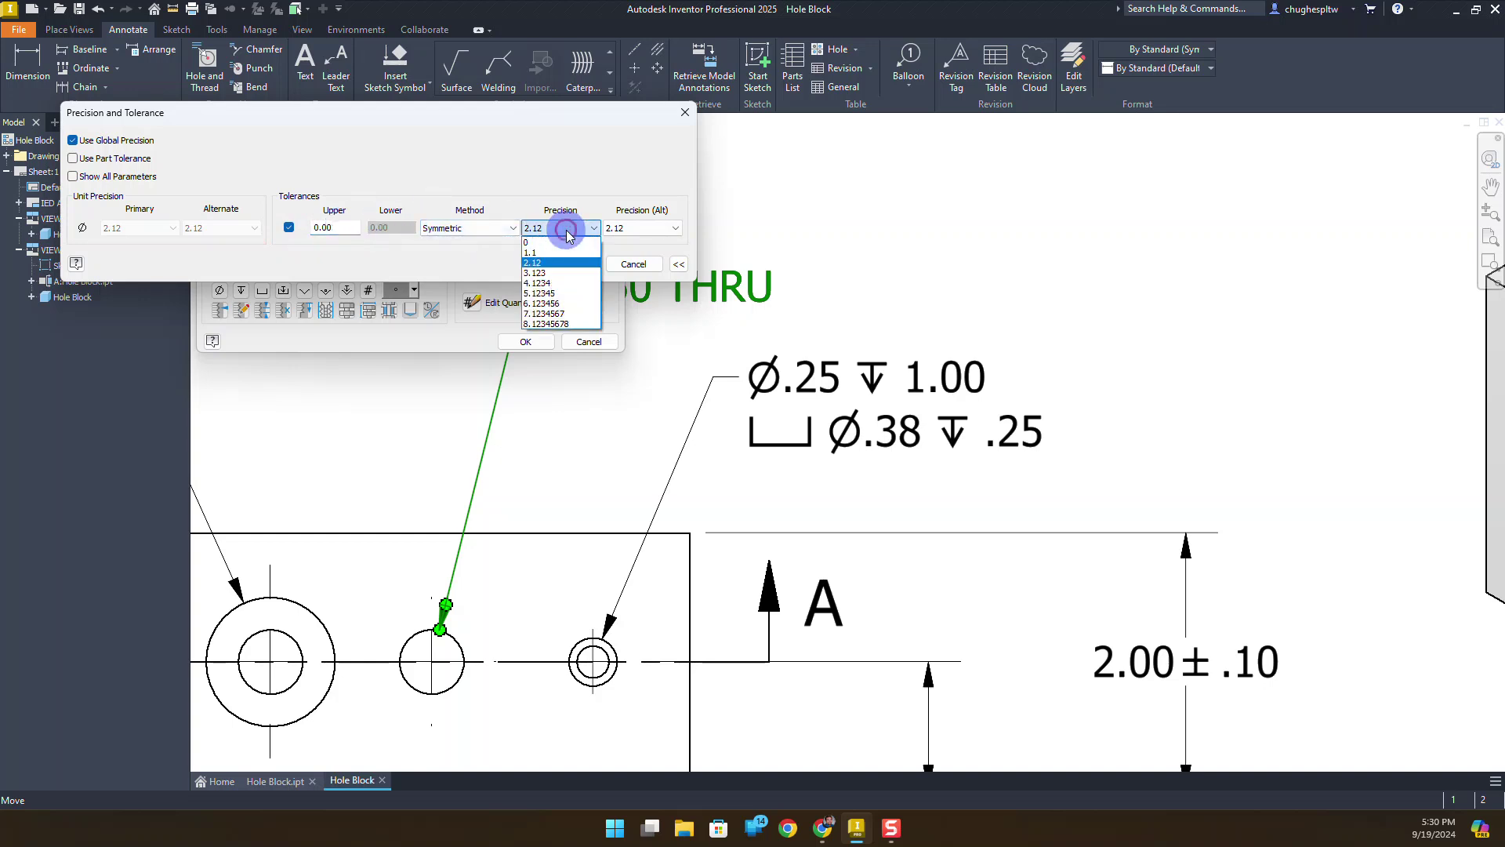
left_click(568, 234)
left_click(563, 228)
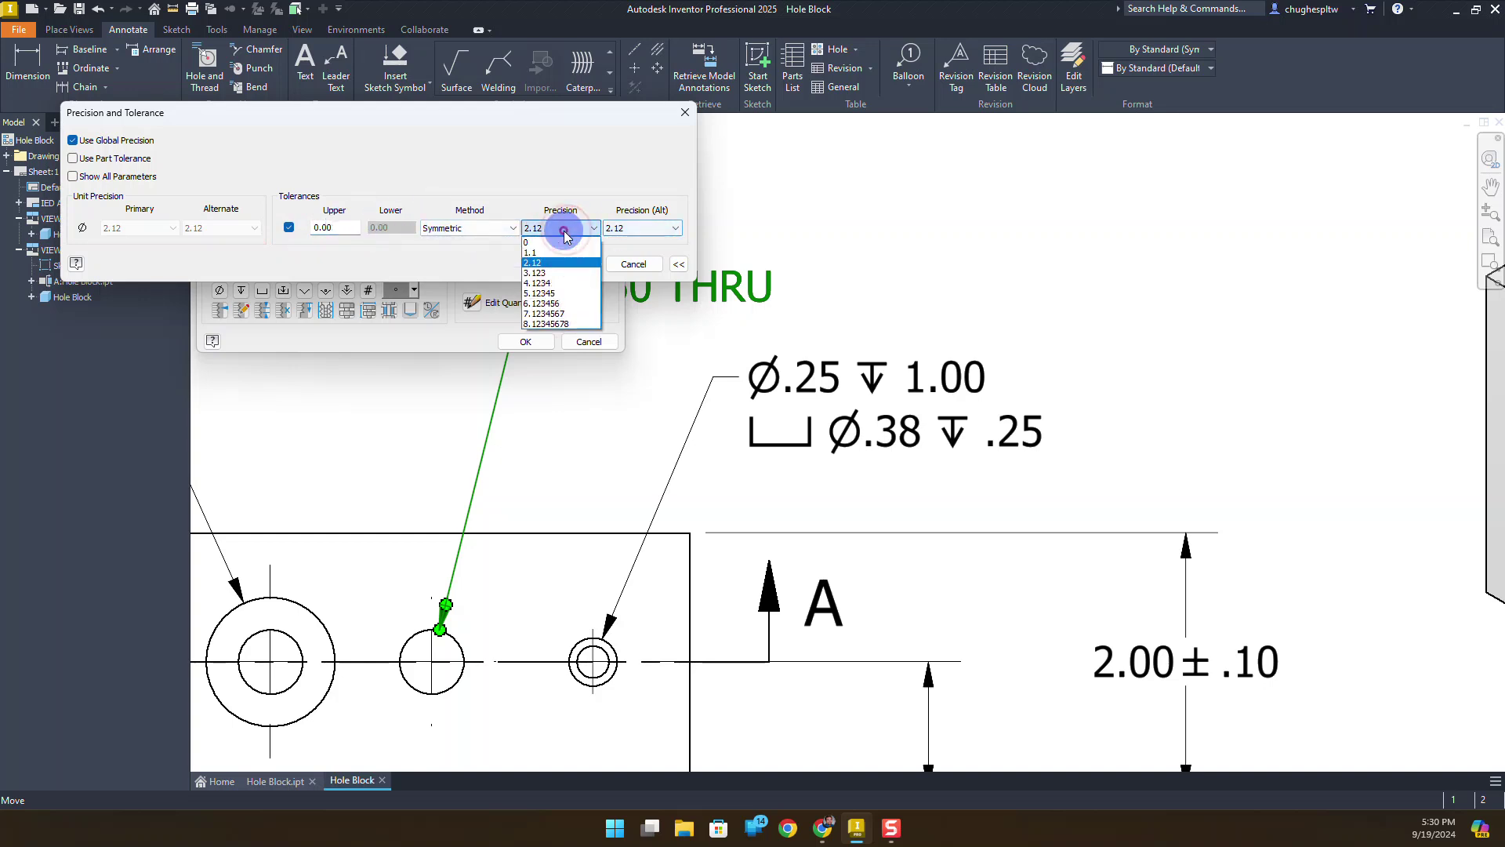
left_click(547, 284)
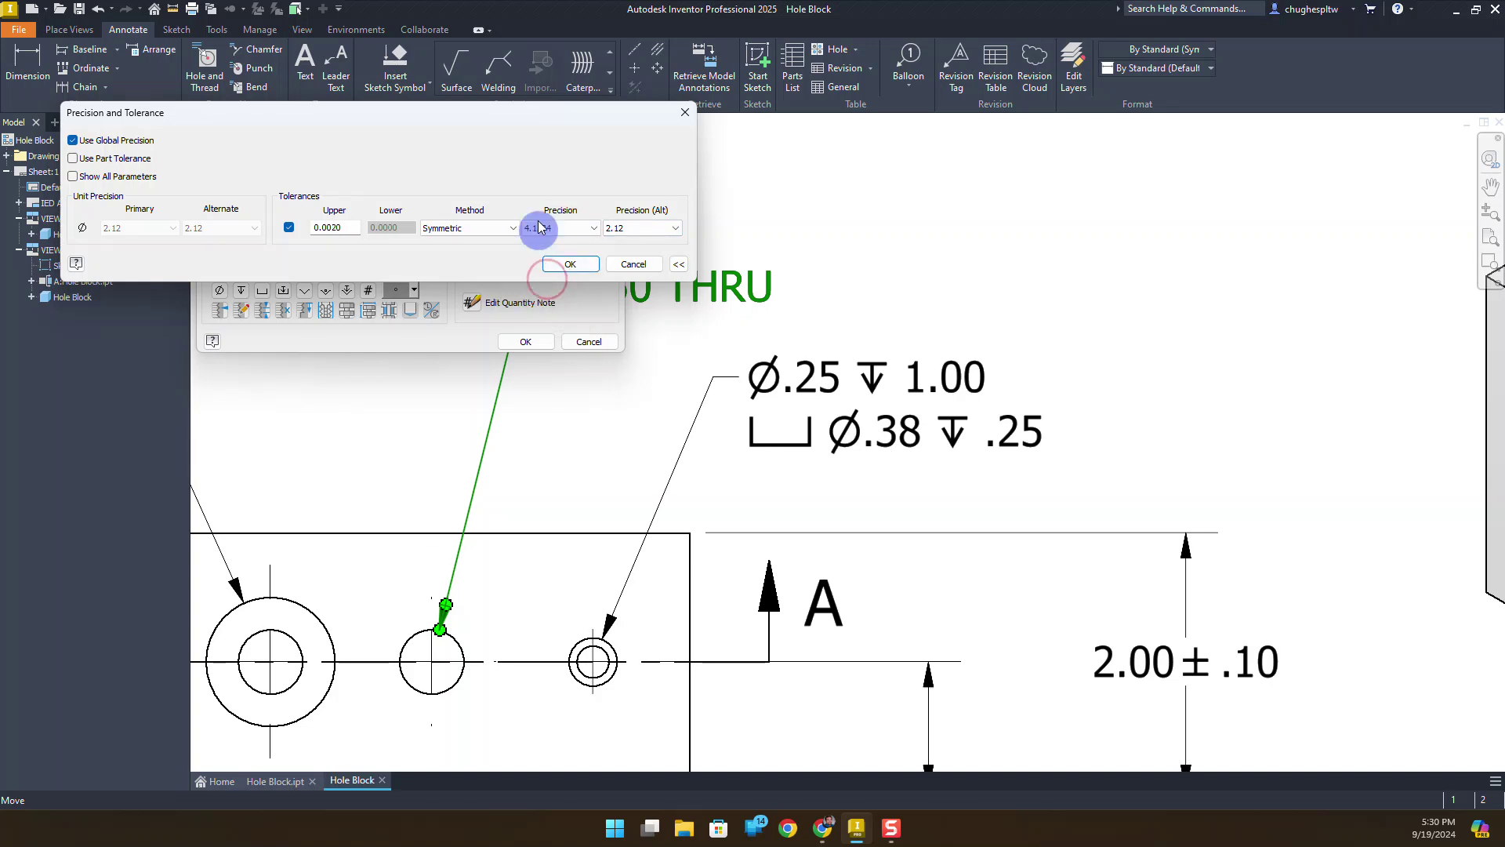
left_click(541, 224)
left_click(542, 273)
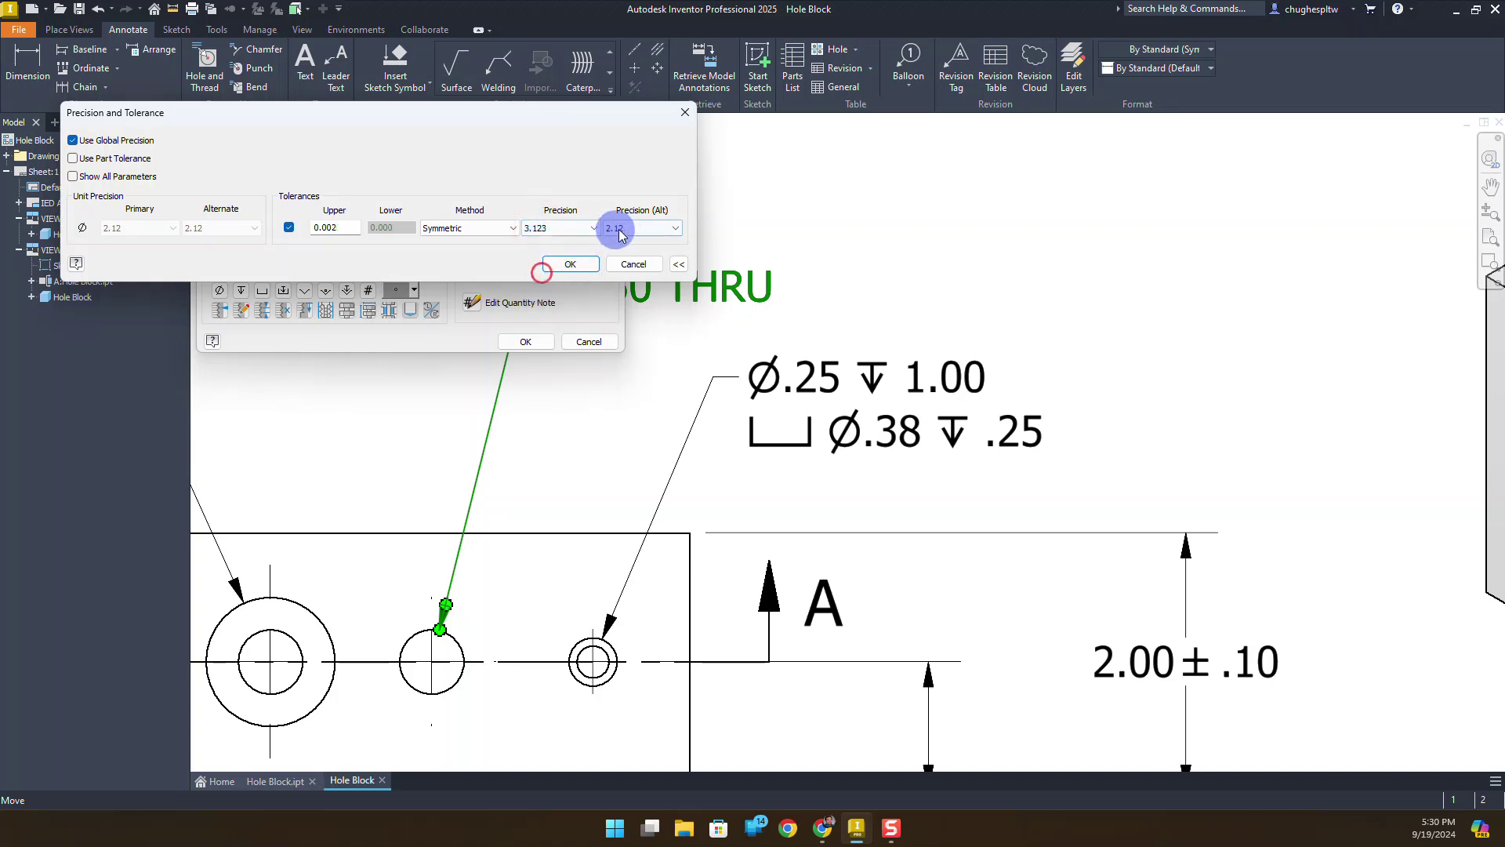
left_click(639, 228)
left_click(626, 272)
left_click(569, 269)
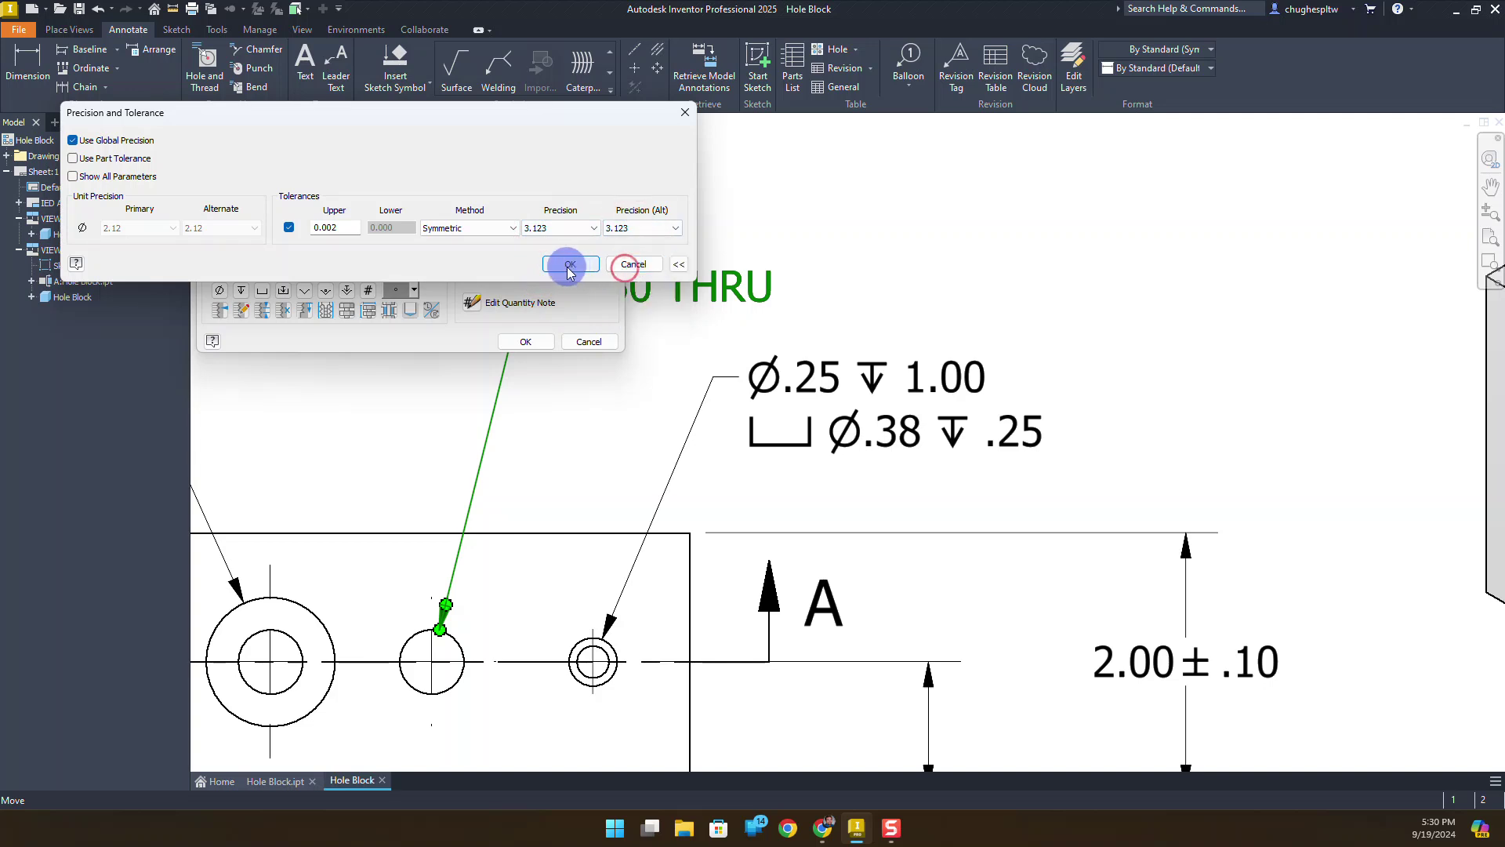
left_click(524, 340)
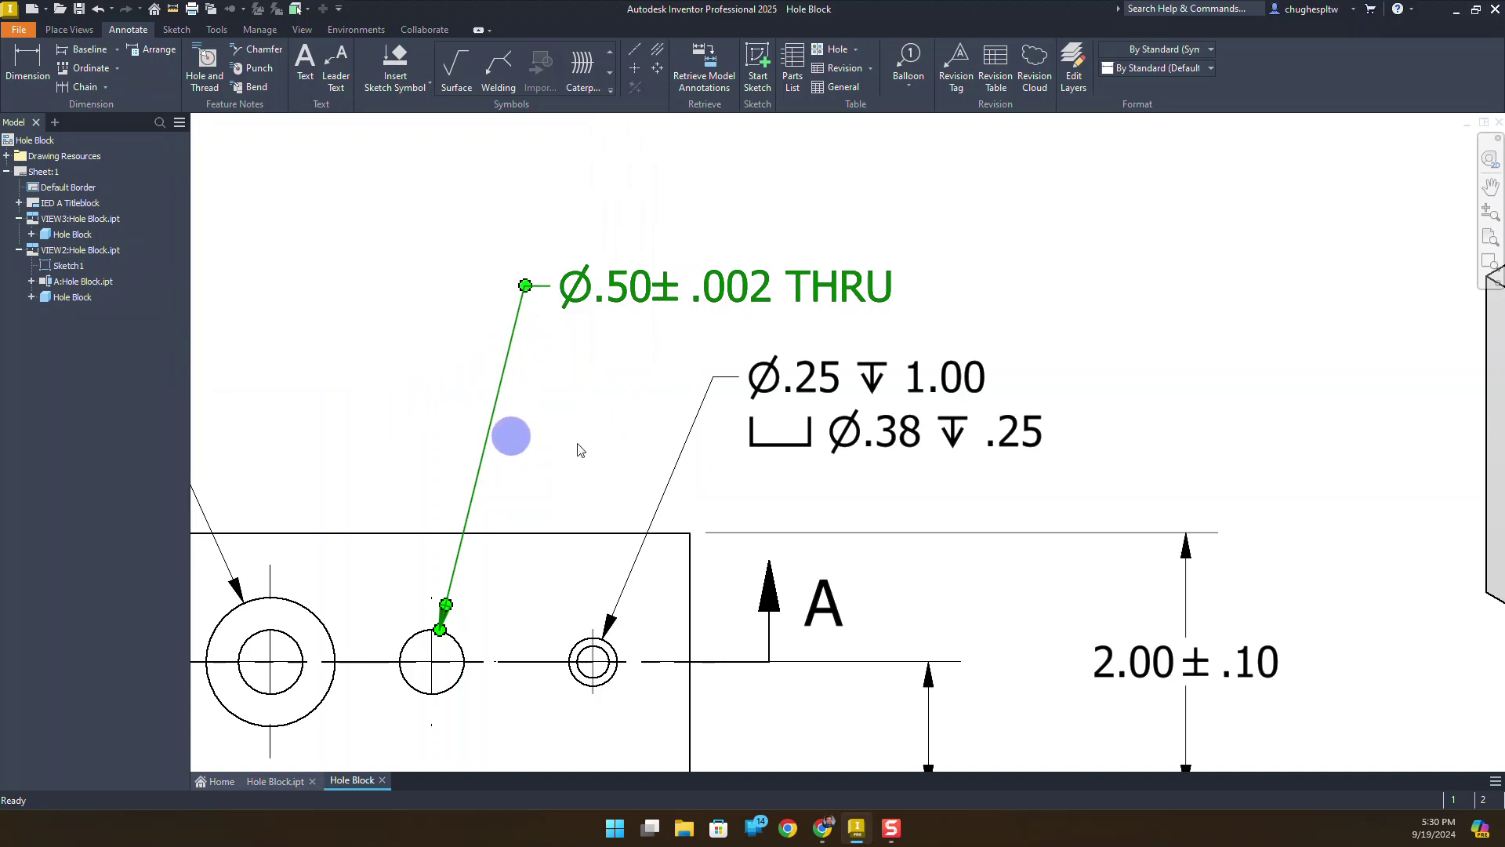
Turn off global precision on the counterbore note and set counterbore diameter precision to 3.123
middle_click_drag(818, 526, 524, 471)
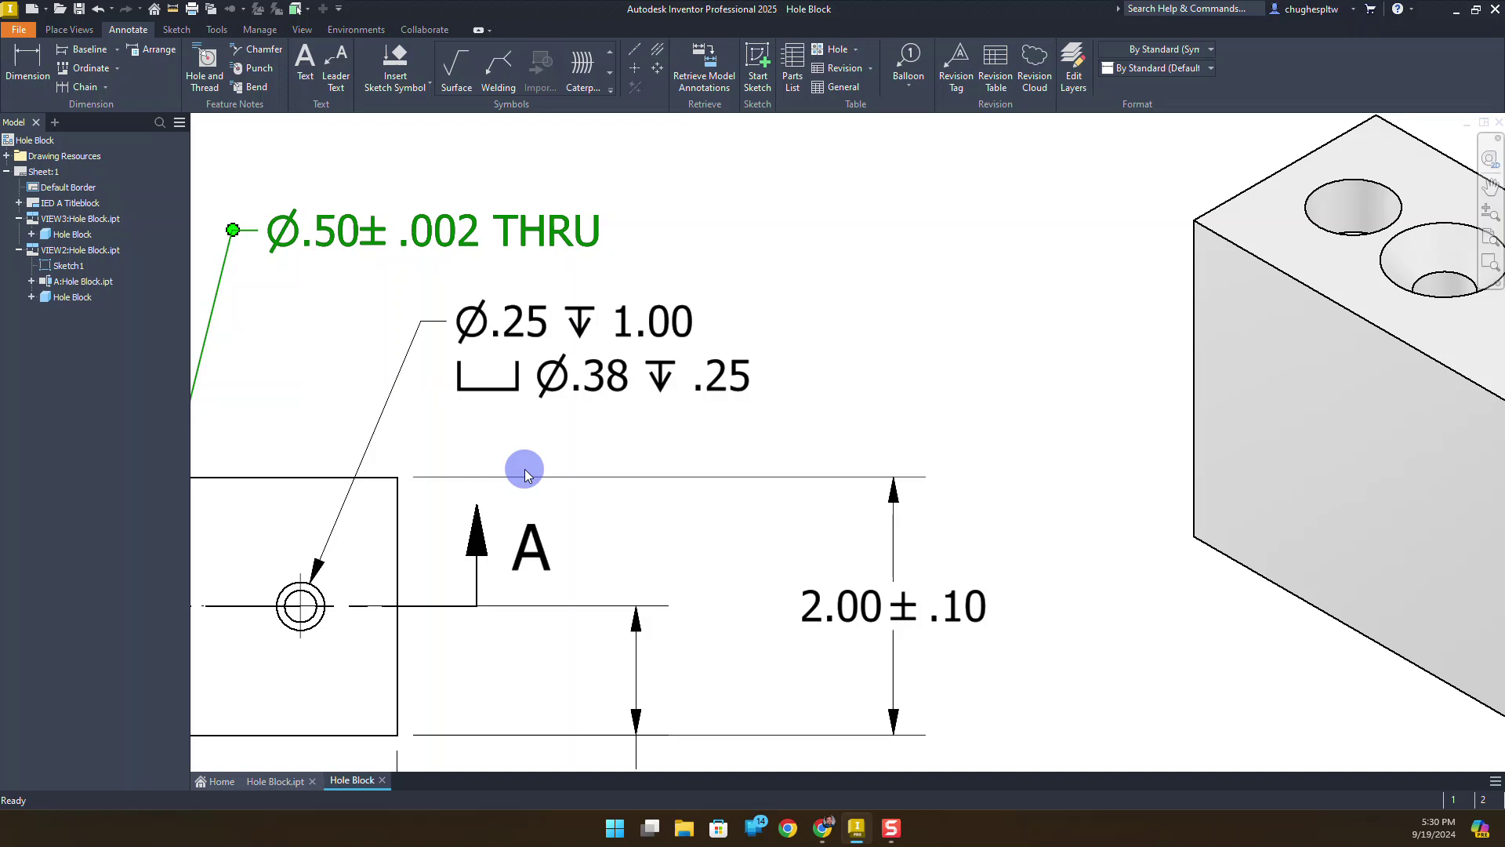
double_click(548, 335)
left_click(504, 290)
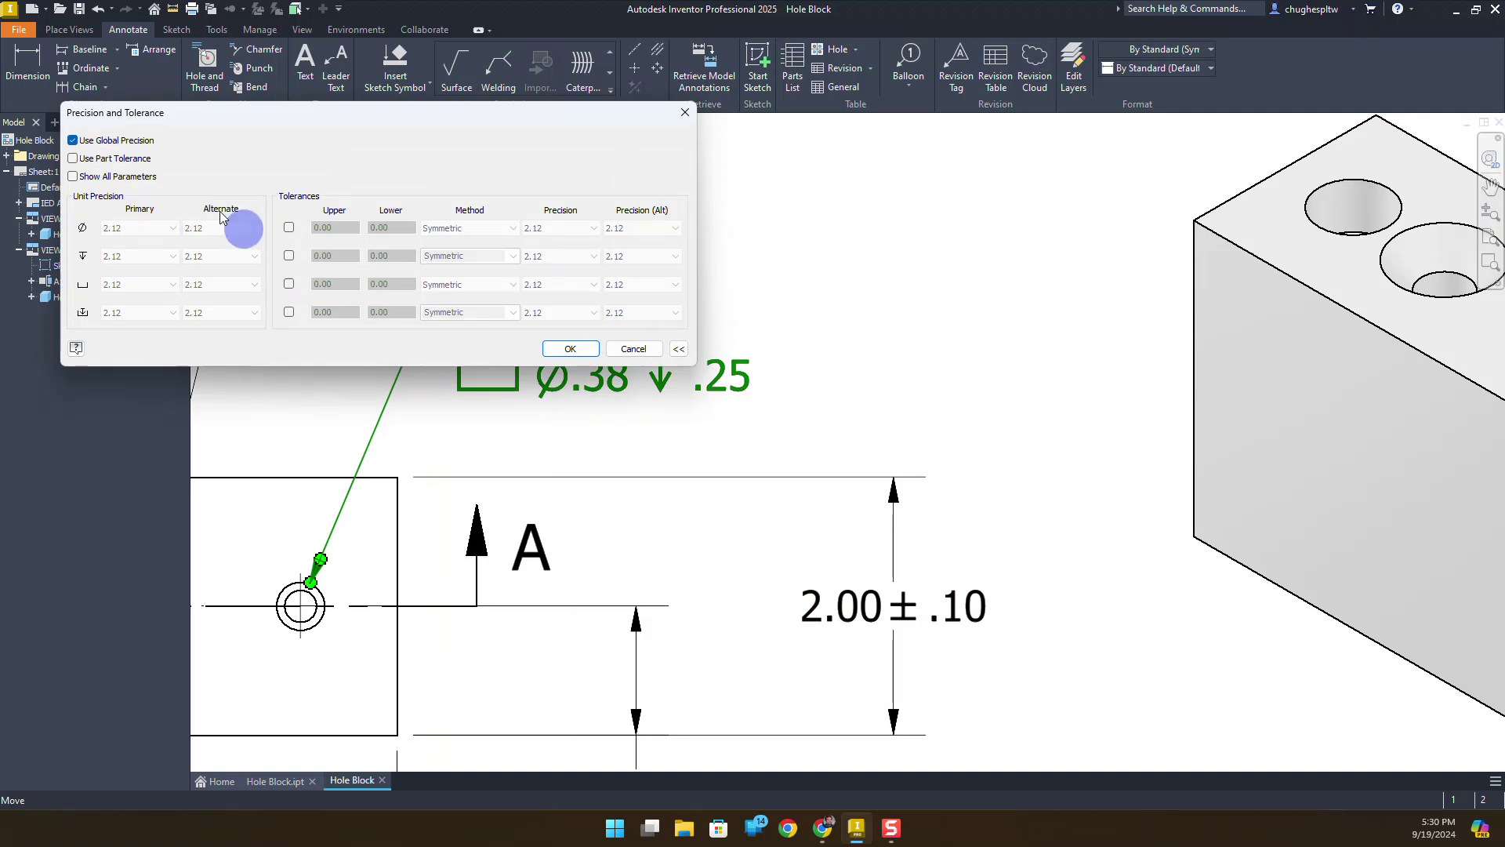
left_click(110, 145)
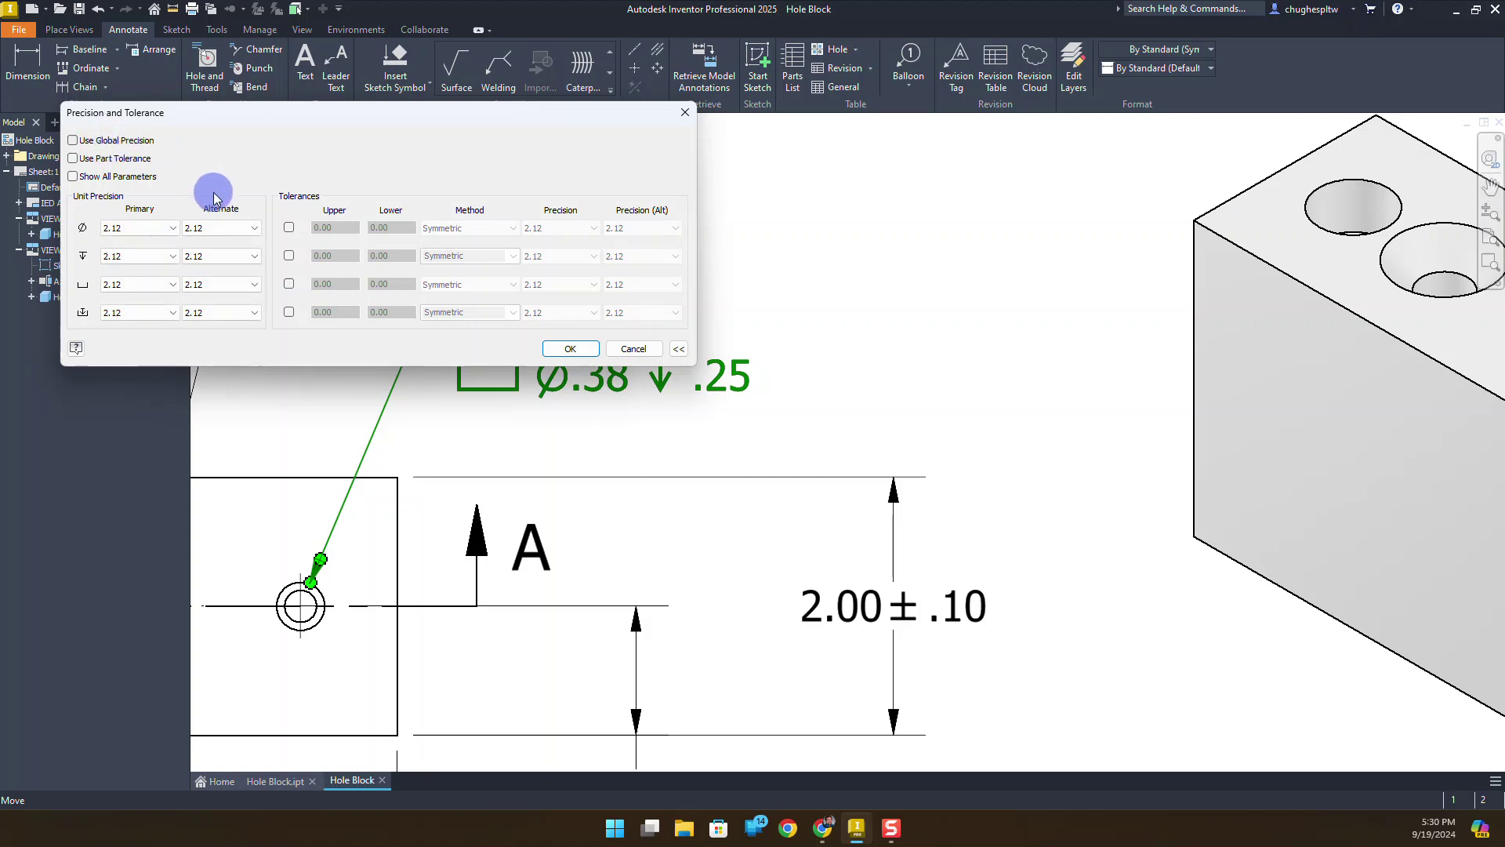
left_click(125, 287)
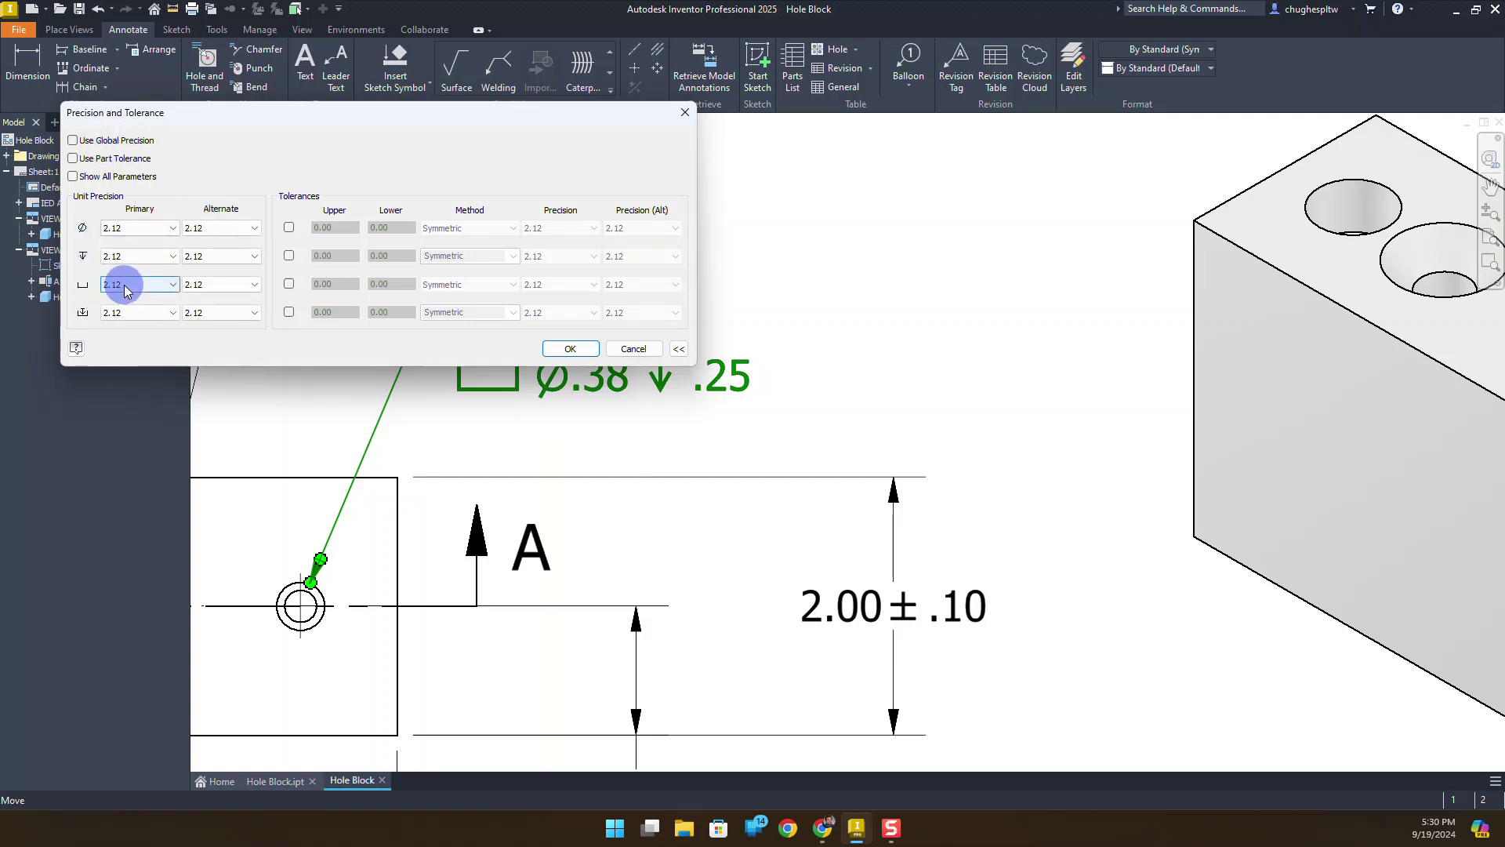
left_click(125, 287)
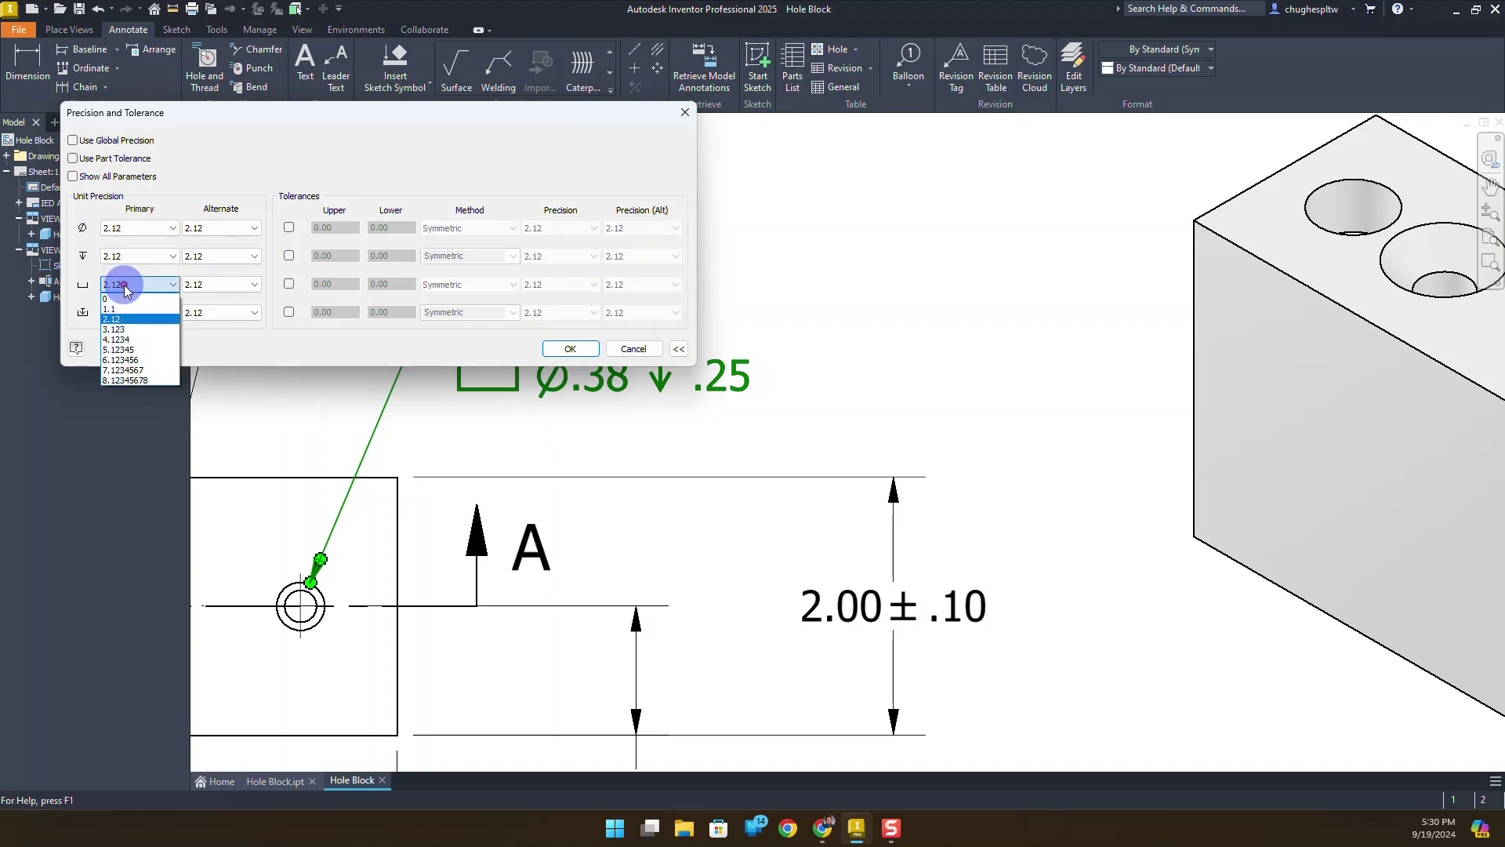
left_click(118, 329)
left_click(200, 284)
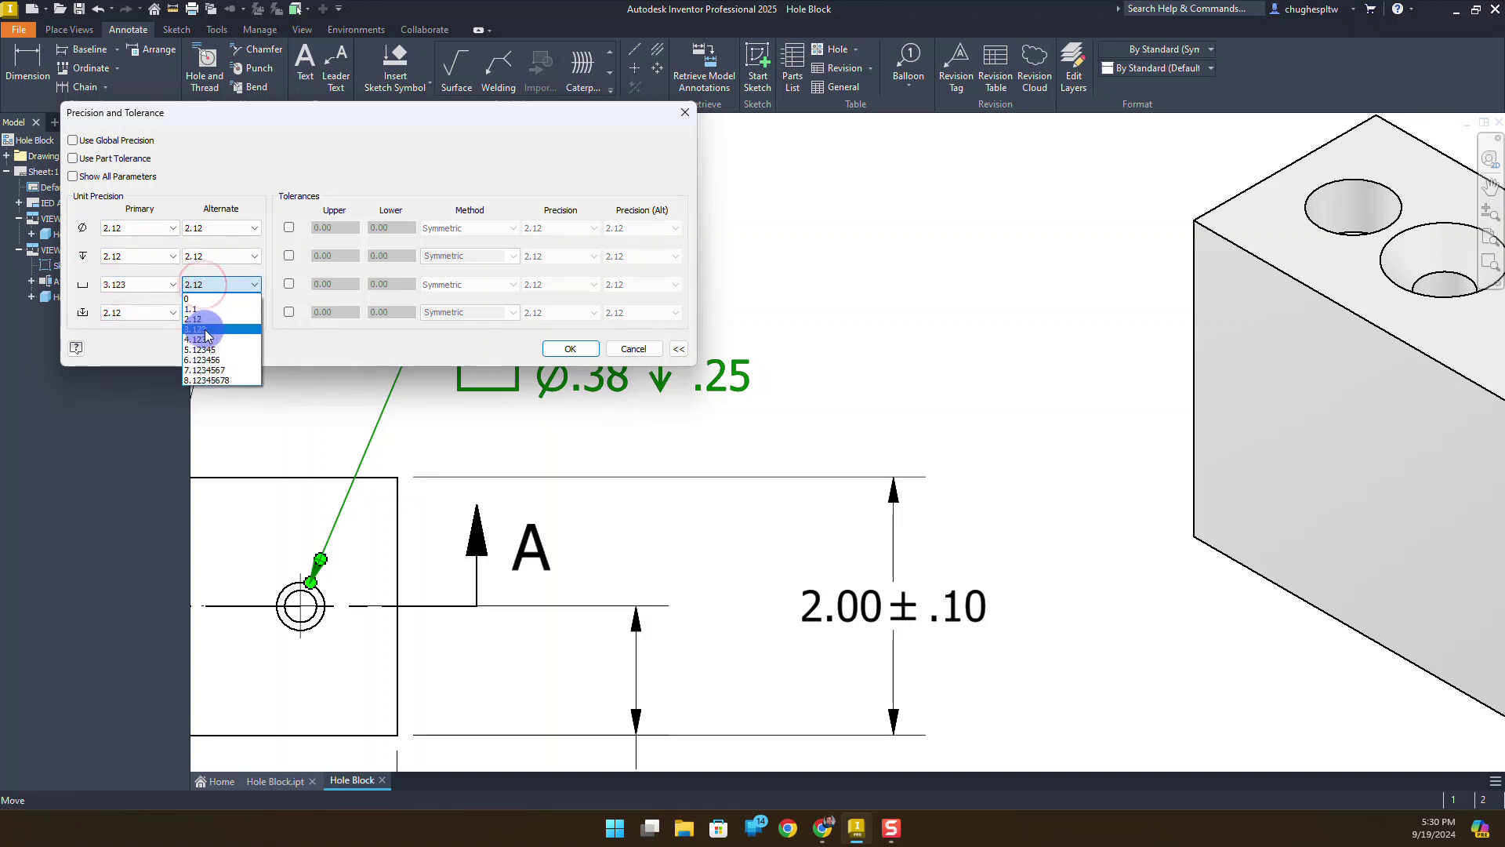
left_click(201, 329)
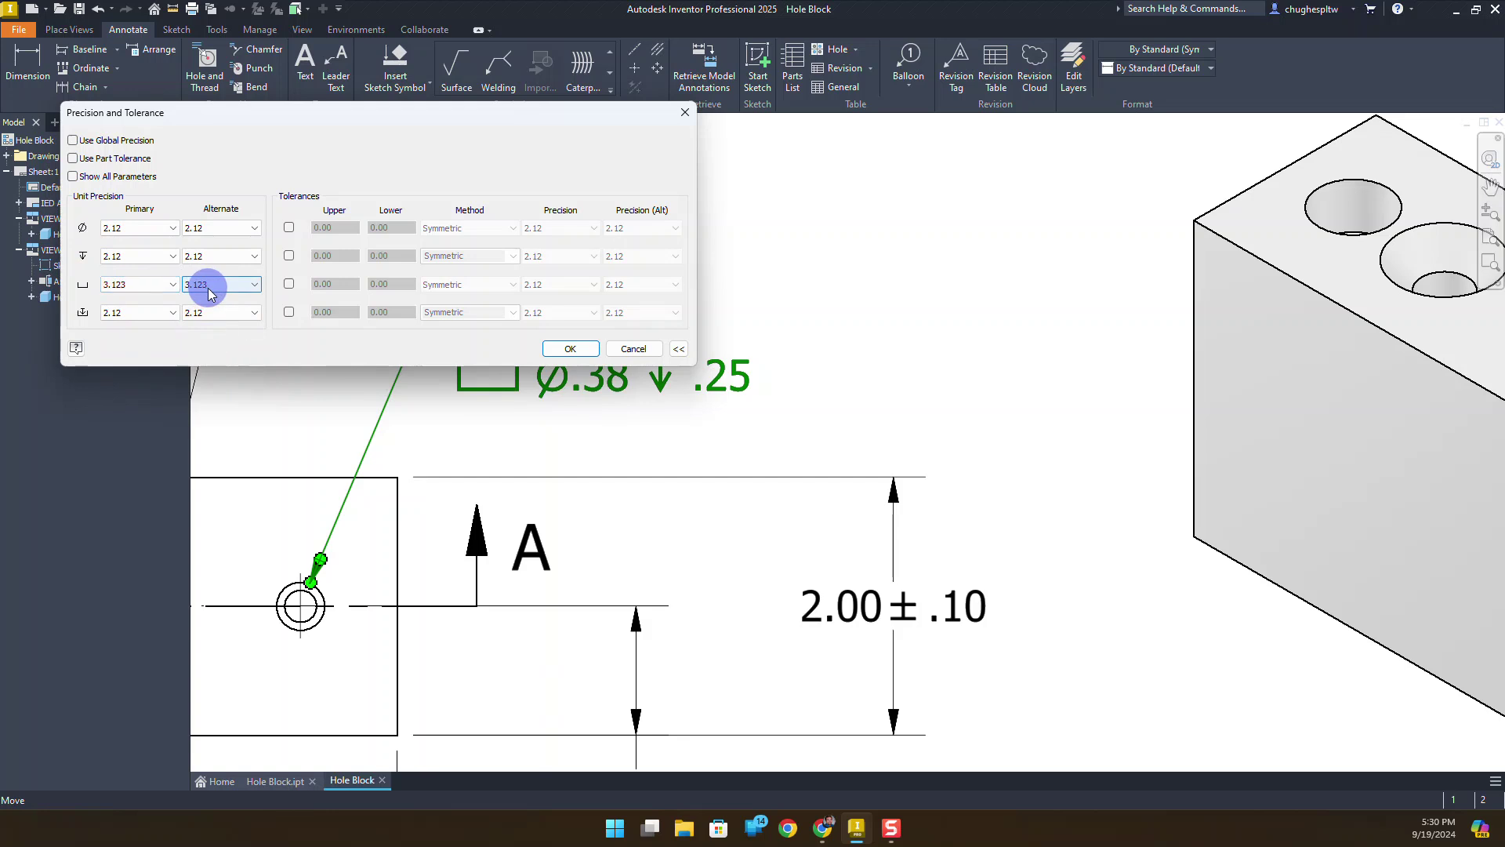
Add a Deviation tolerance +.003/-.000 at 3.123 precision to the counterbore diameter
left_click(287, 286)
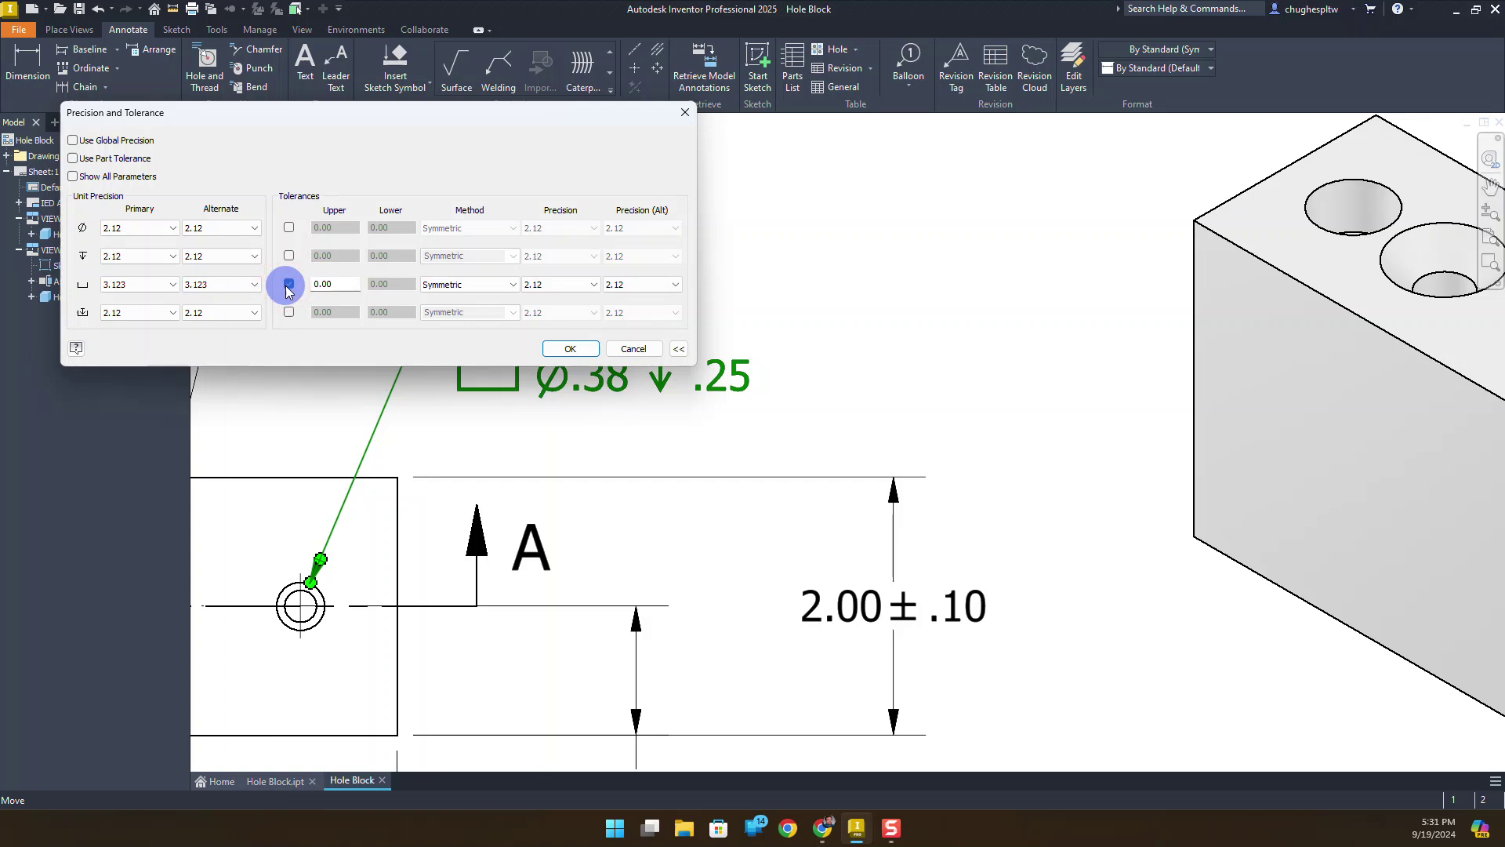
left_click(492, 283)
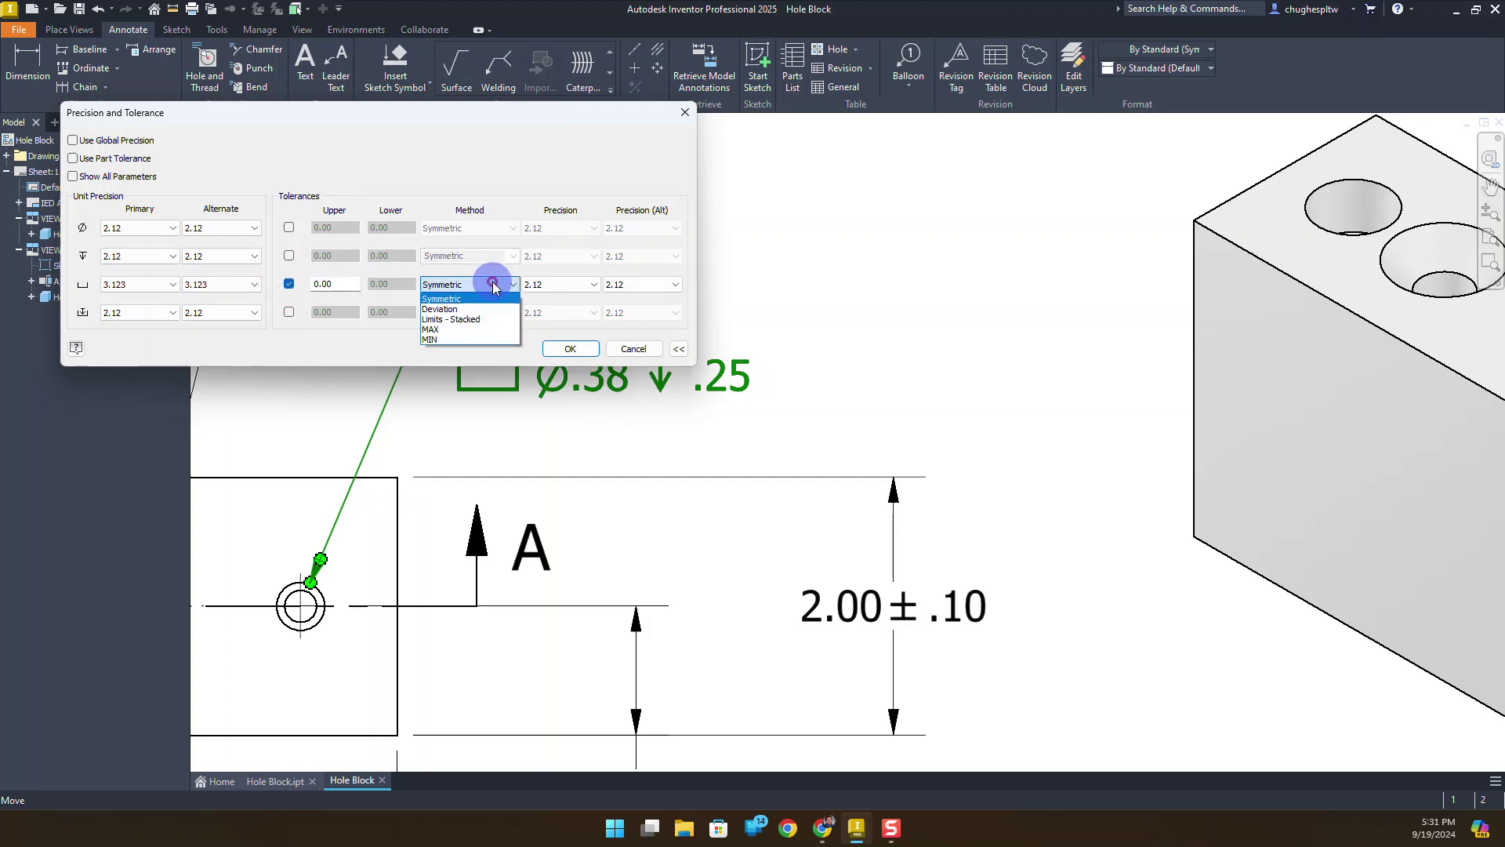
left_click(489, 309)
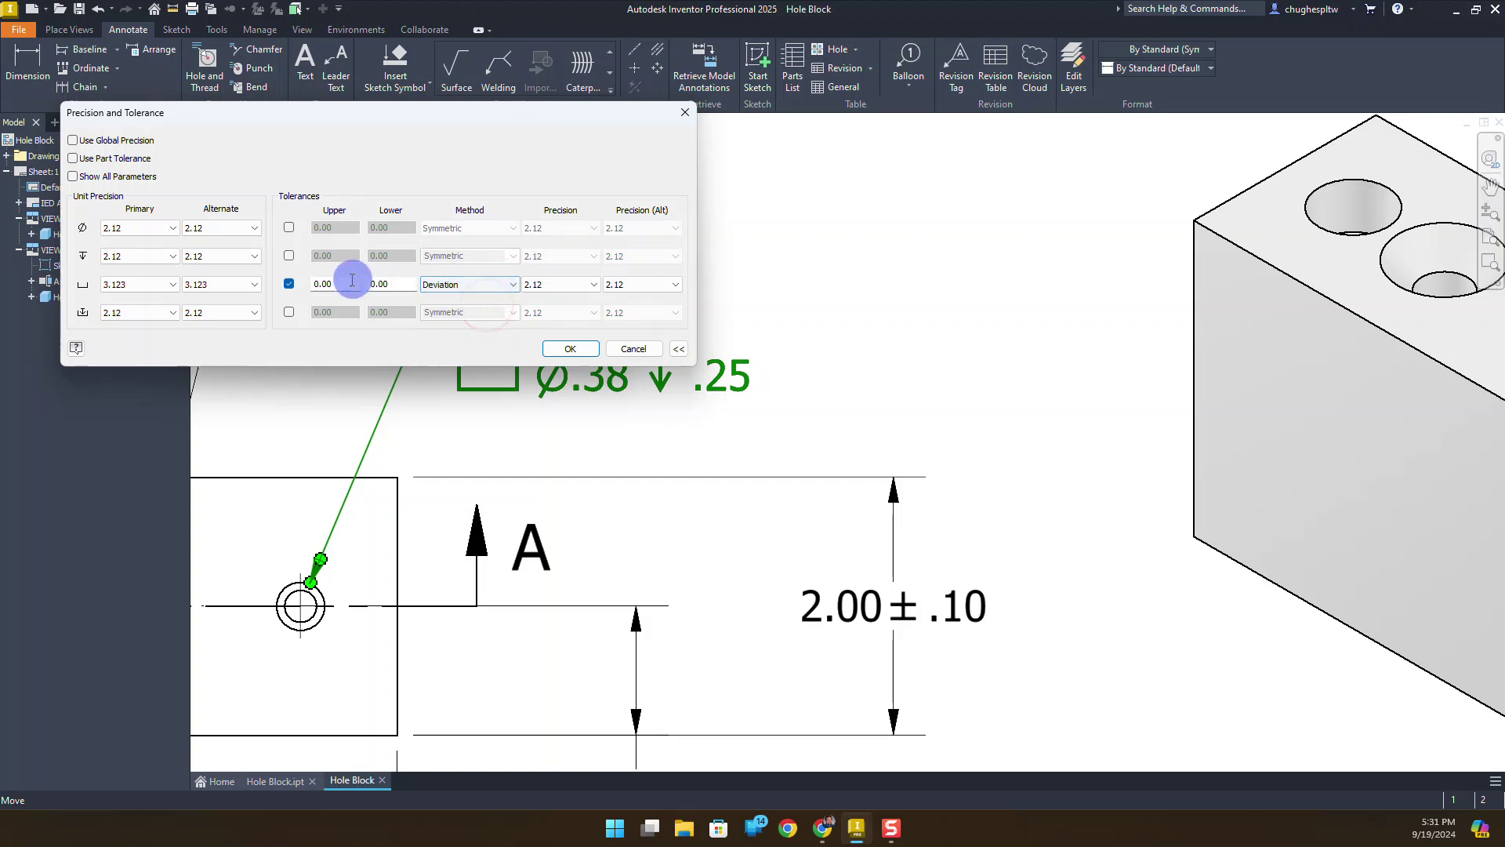
left_click(352, 283)
left_click(352, 280)
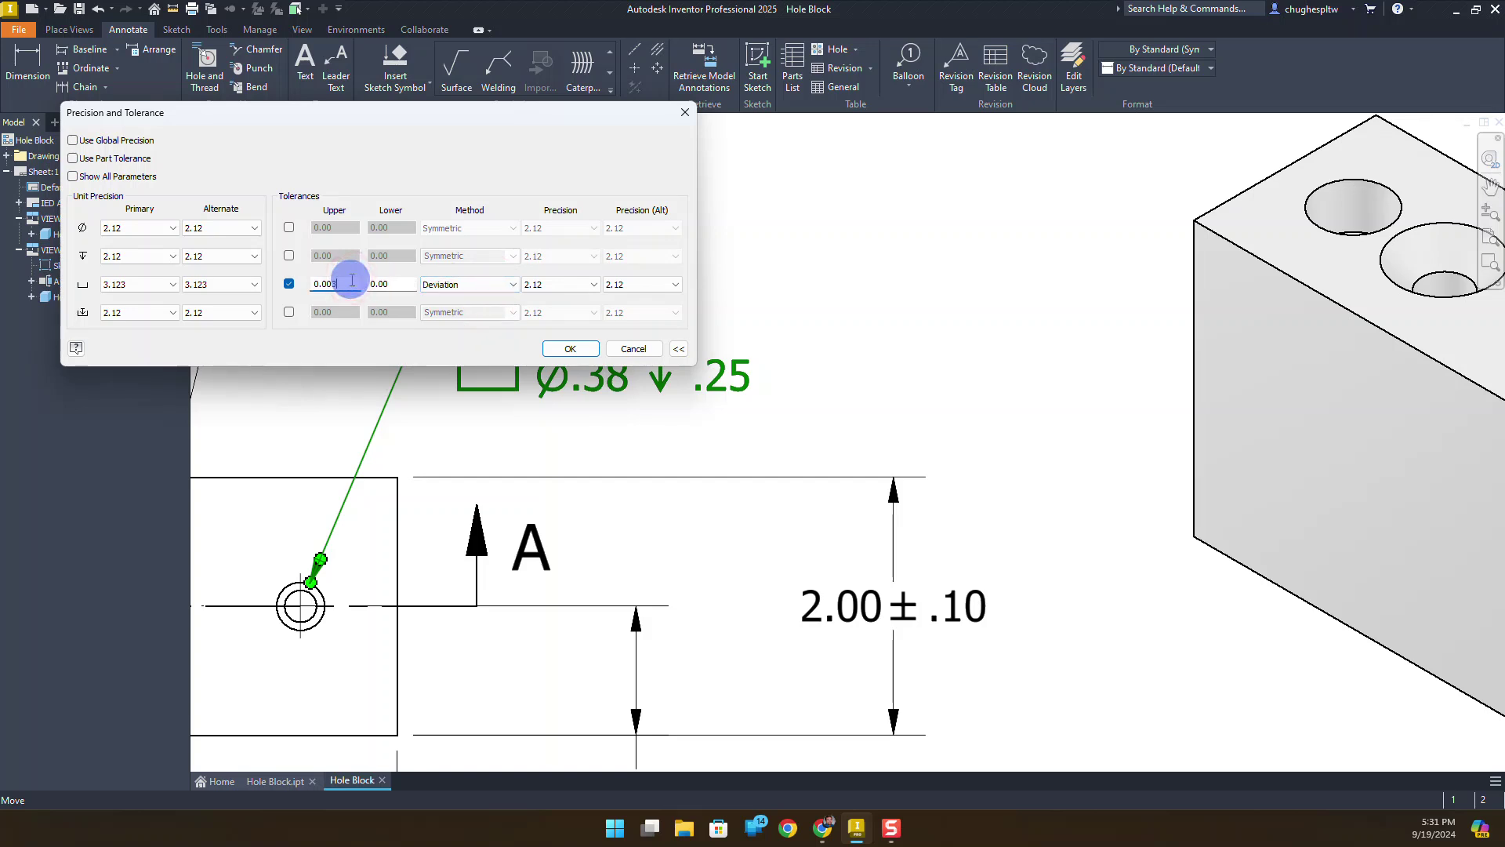
left_click(400, 284)
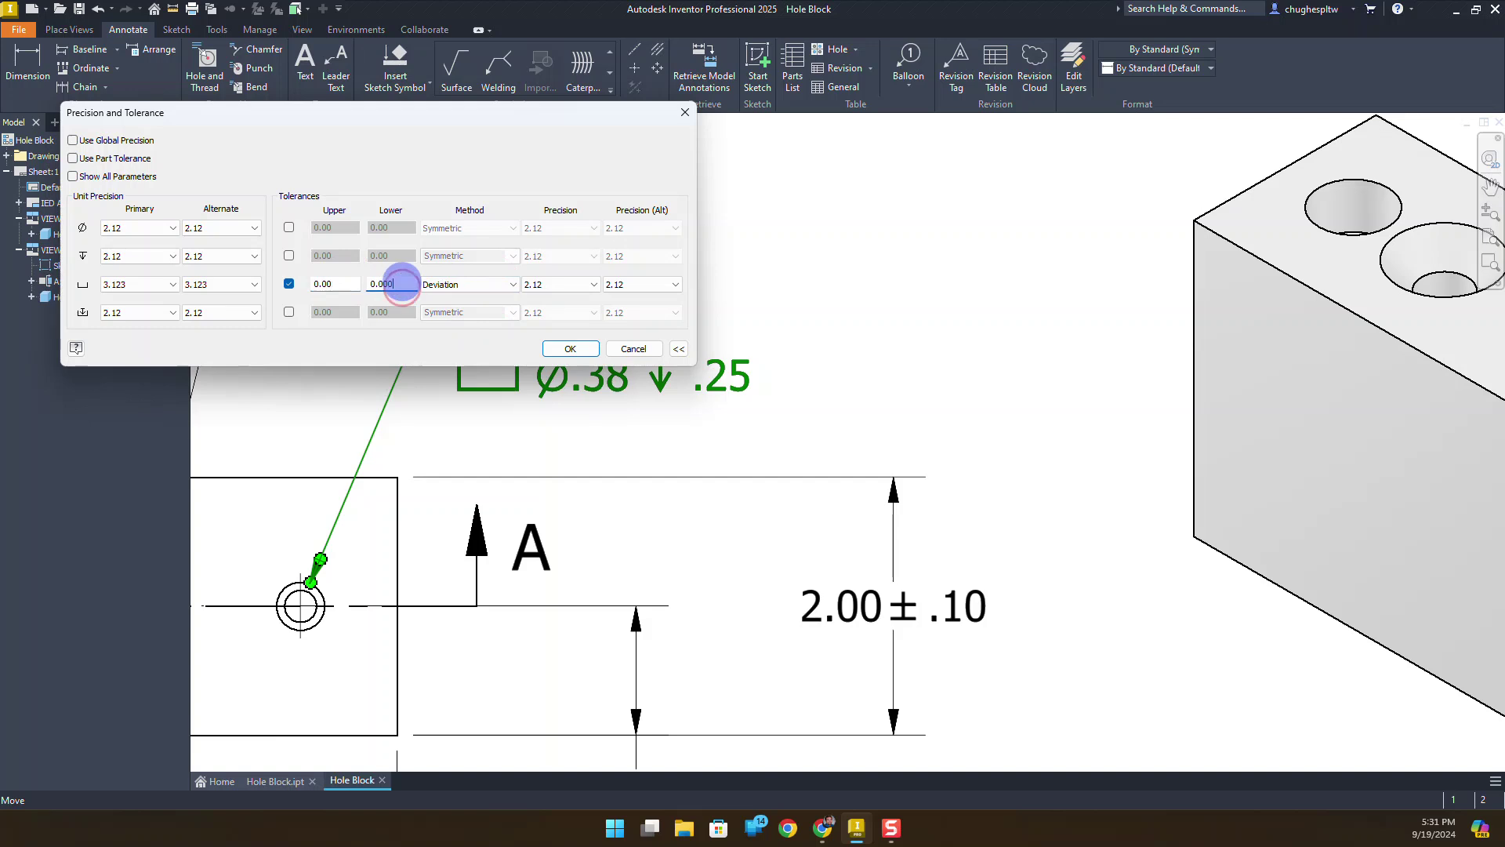
left_click(524, 284)
left_click(544, 330)
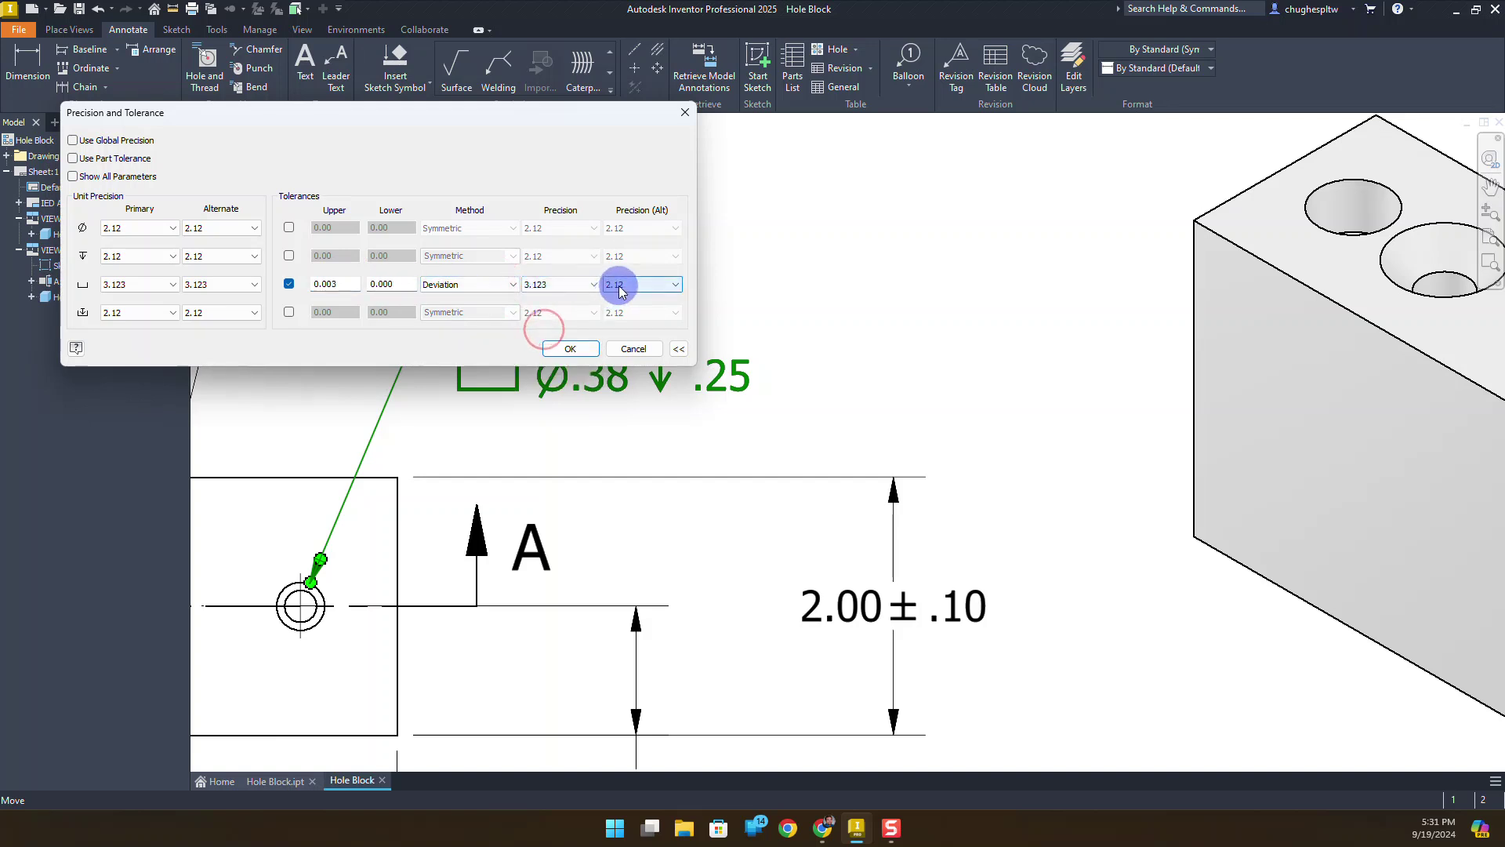
left_click(613, 287)
left_click(621, 330)
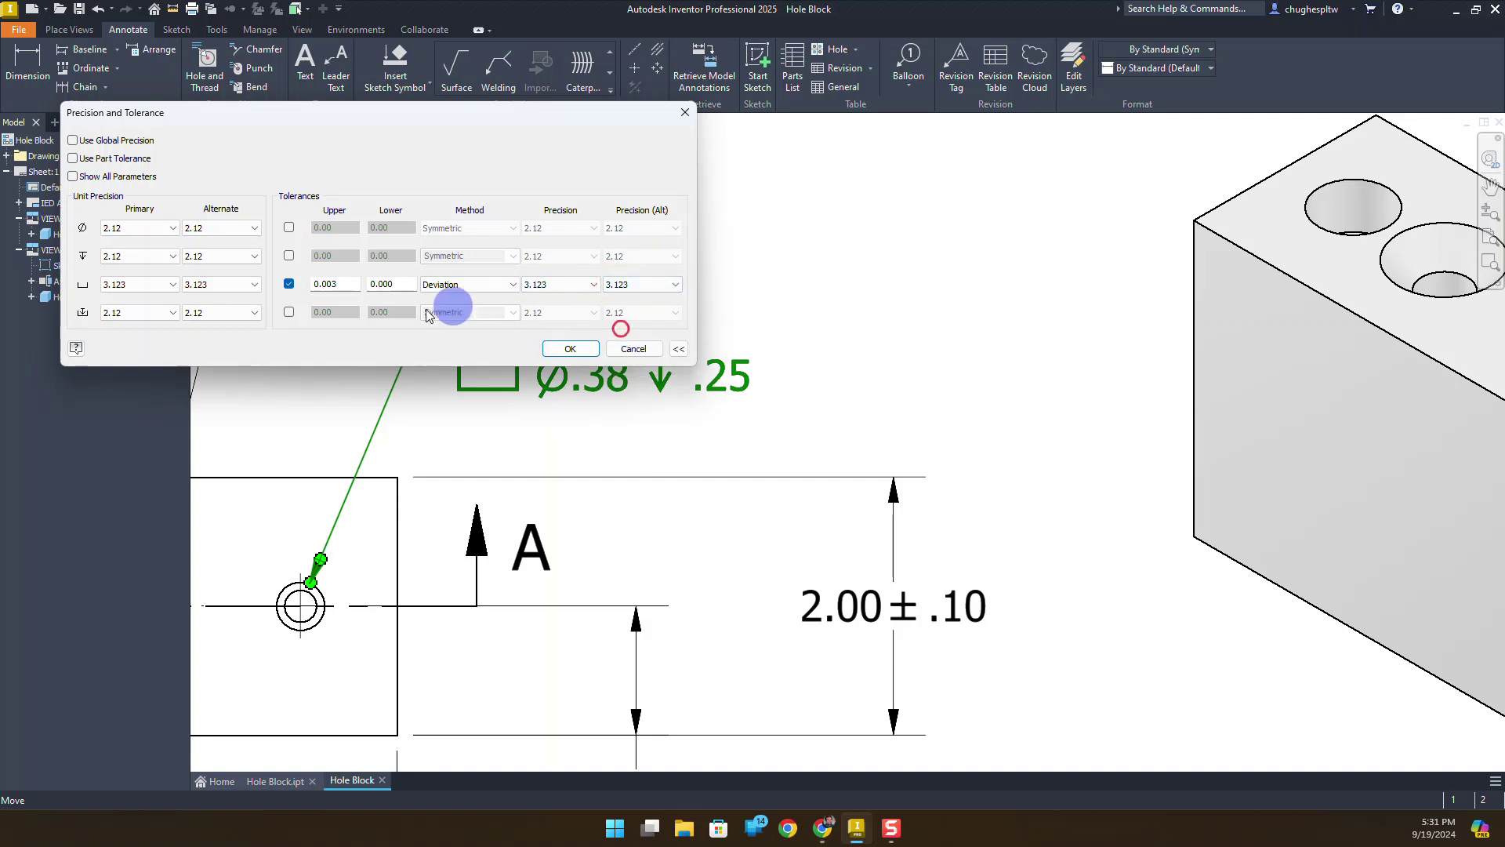
left_click(571, 347)
left_click(525, 343)
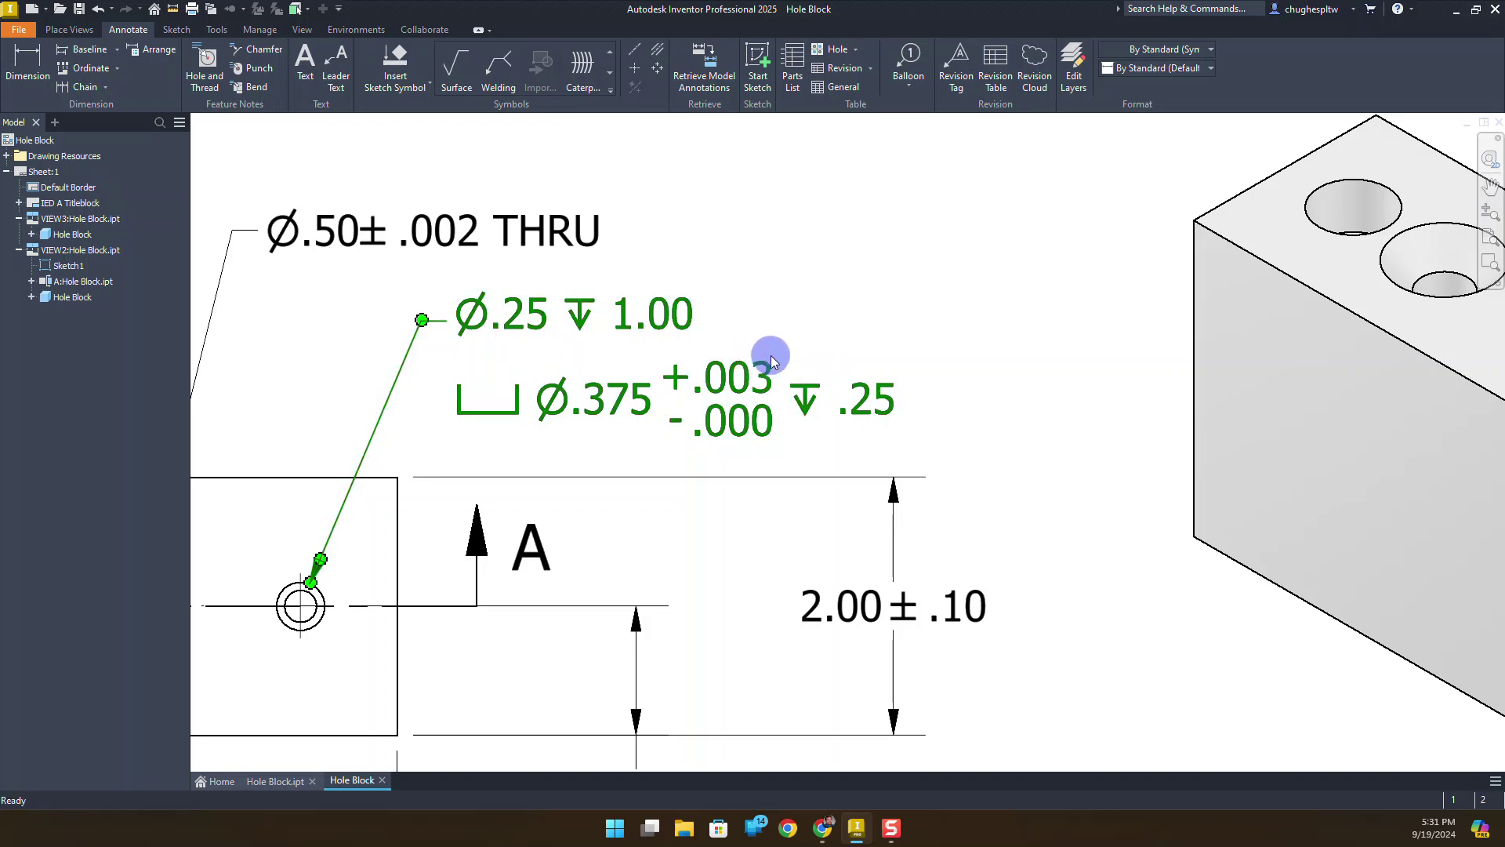
Zoom out so the whole Hole Block sheet fits in the view
scroll(605, 328, "down", 5)
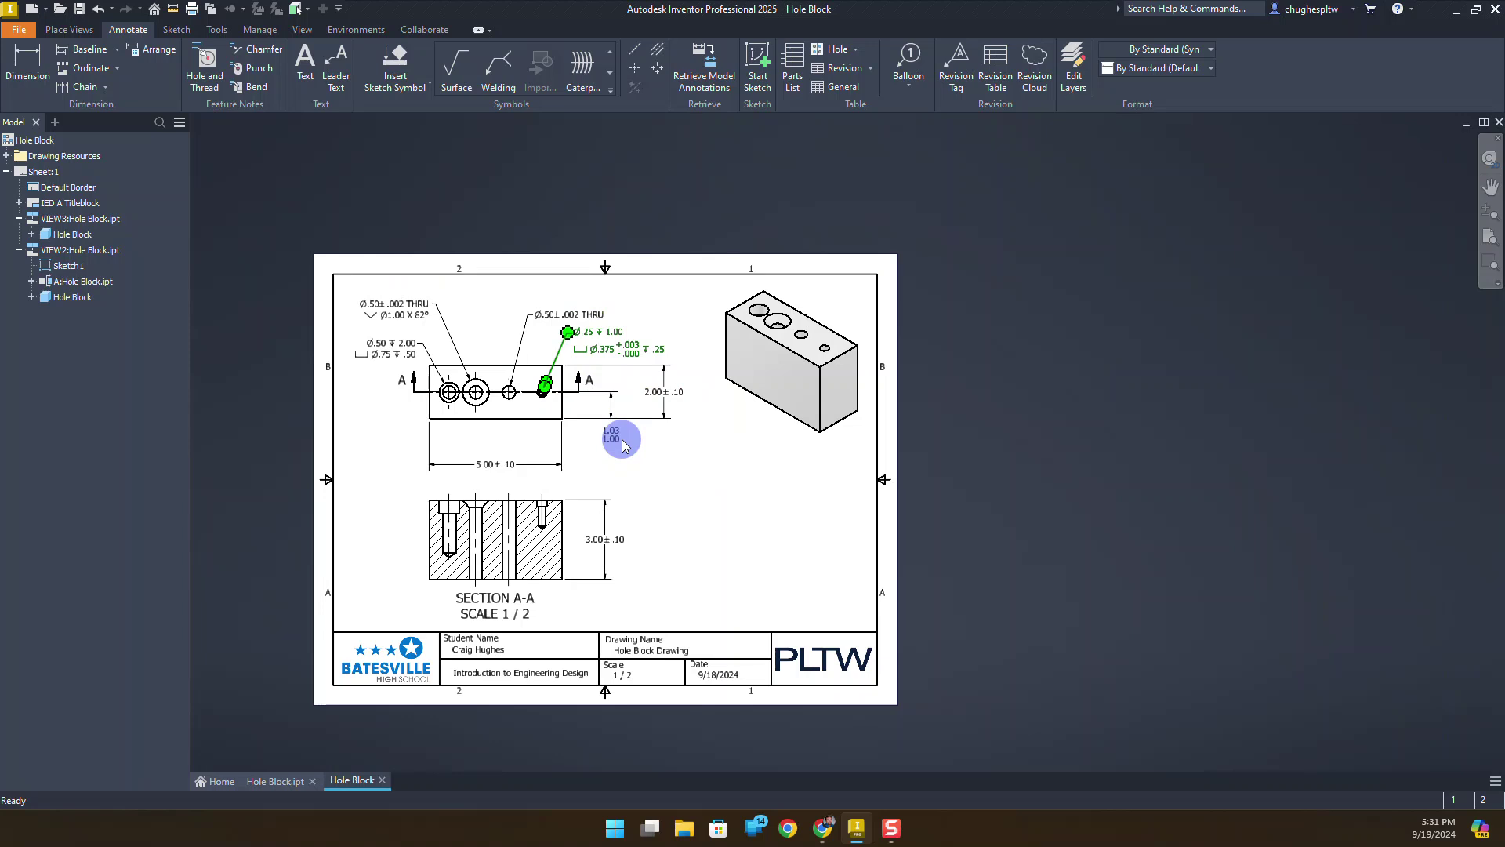
left_click(1490, 236)
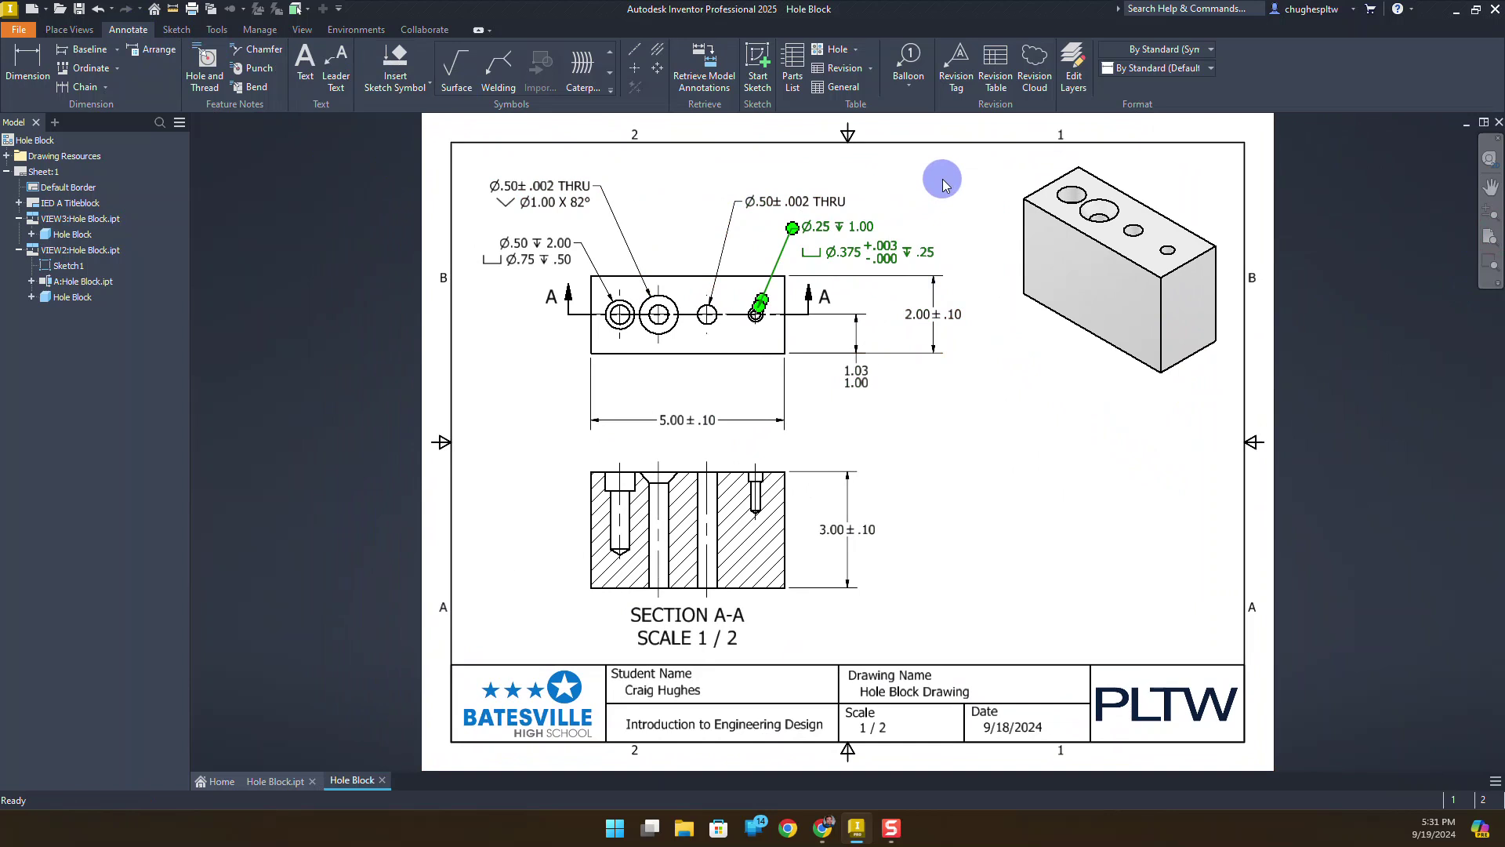
left_click(844, 88)
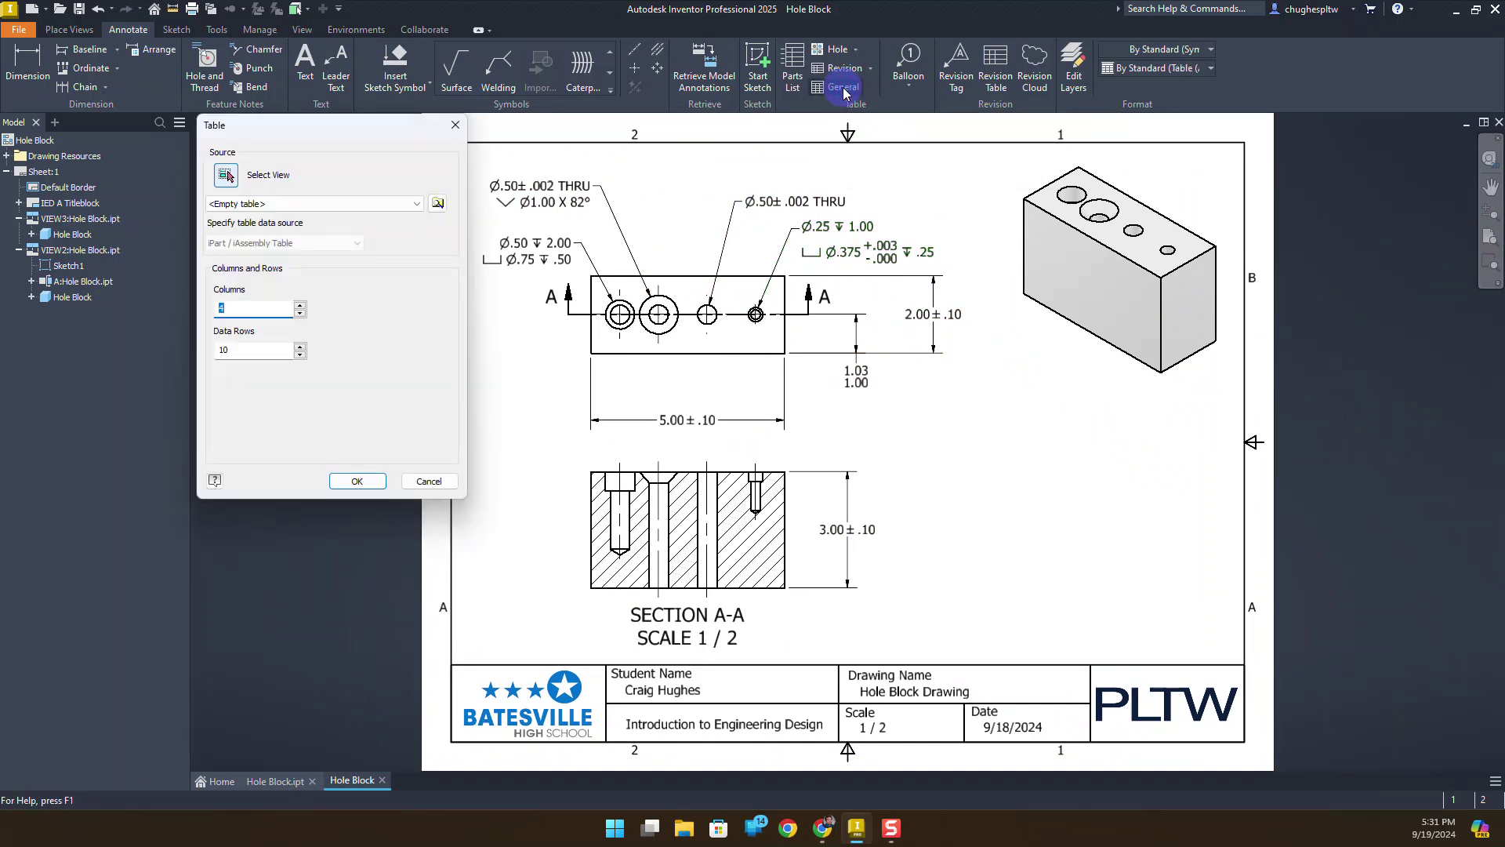
Place a general table with 3 data rows at the lower right, above the title block
left_click(300, 356)
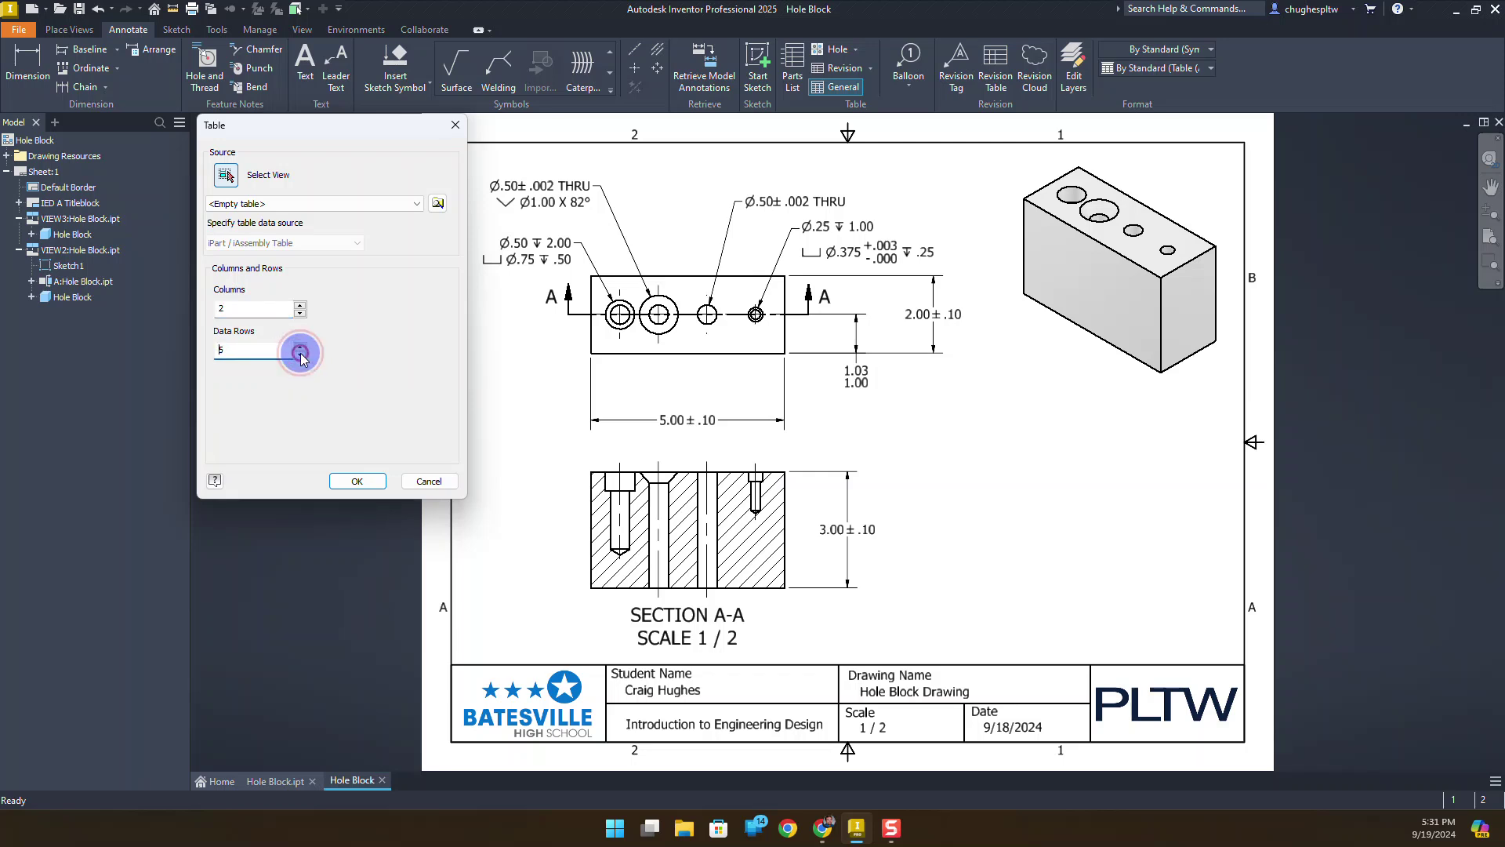
left_click(301, 356)
left_click(300, 356)
left_click(300, 356)
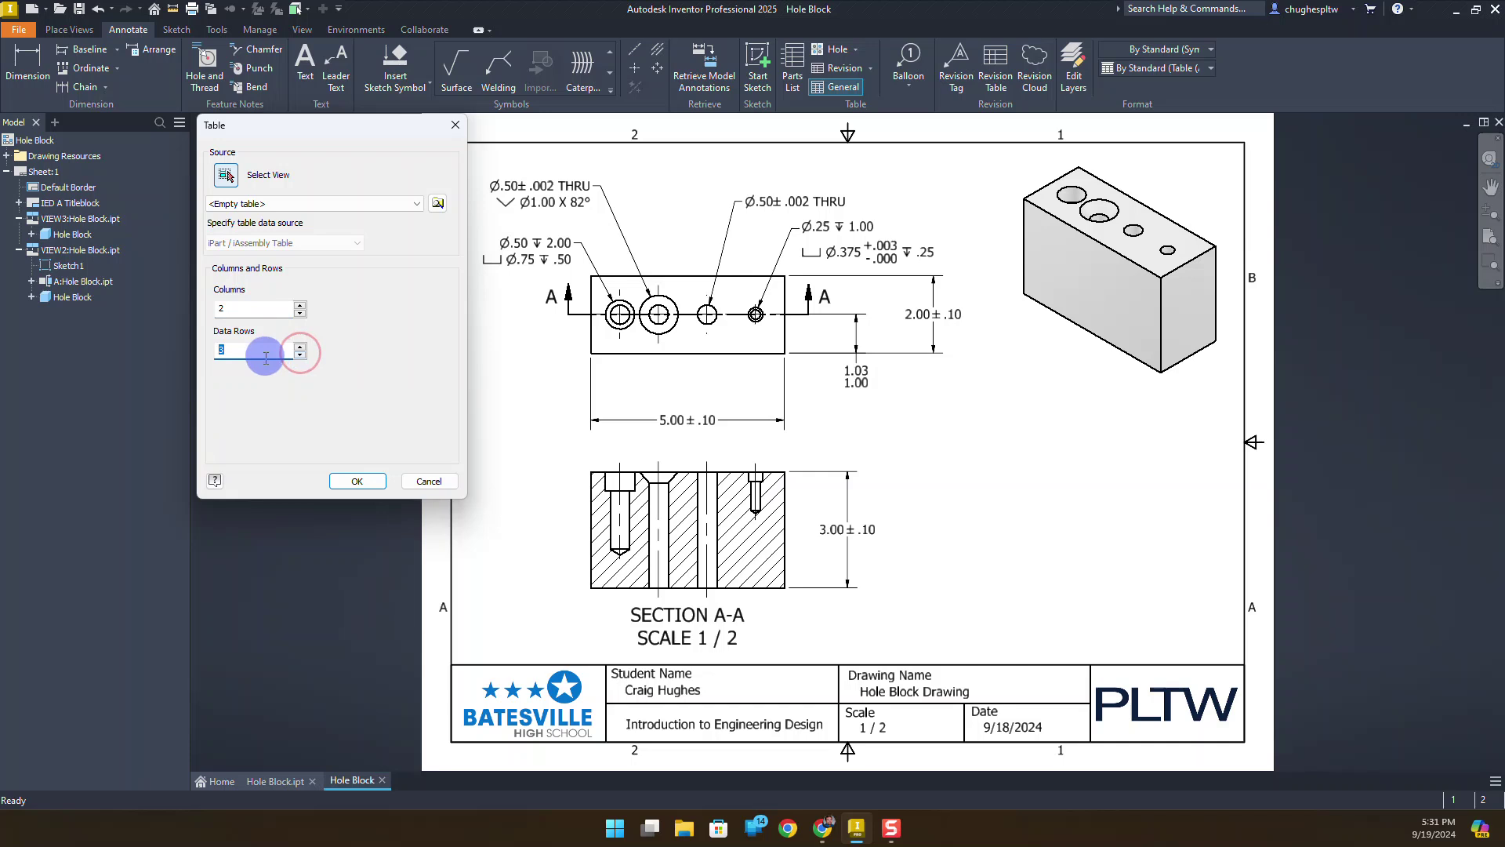
left_click(358, 477)
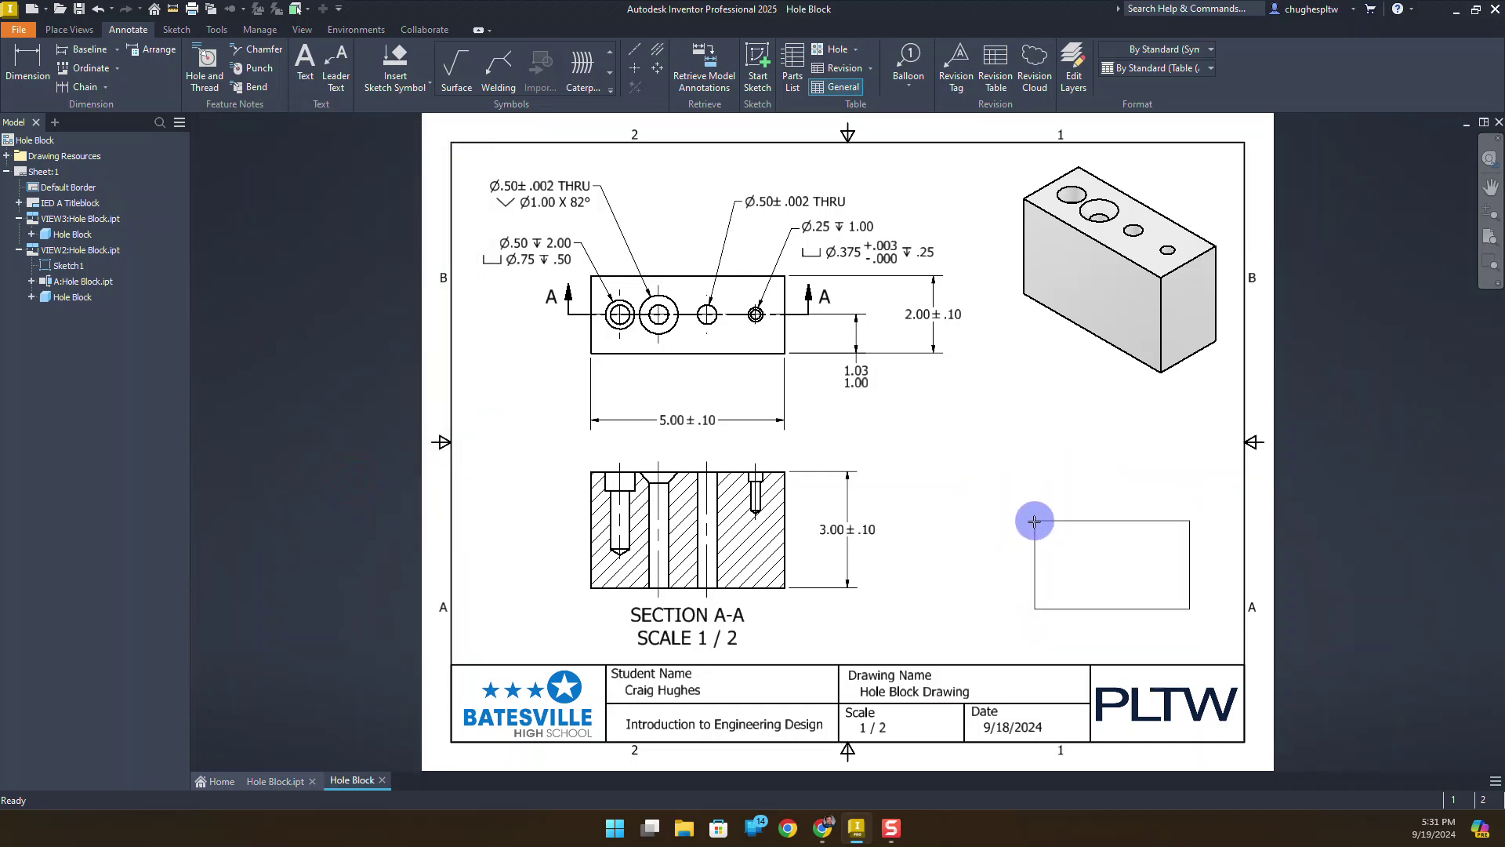
left_click(1035, 521)
Select the new TABLE and bring up its editing options
middle_click_drag(1079, 471, 891, 416)
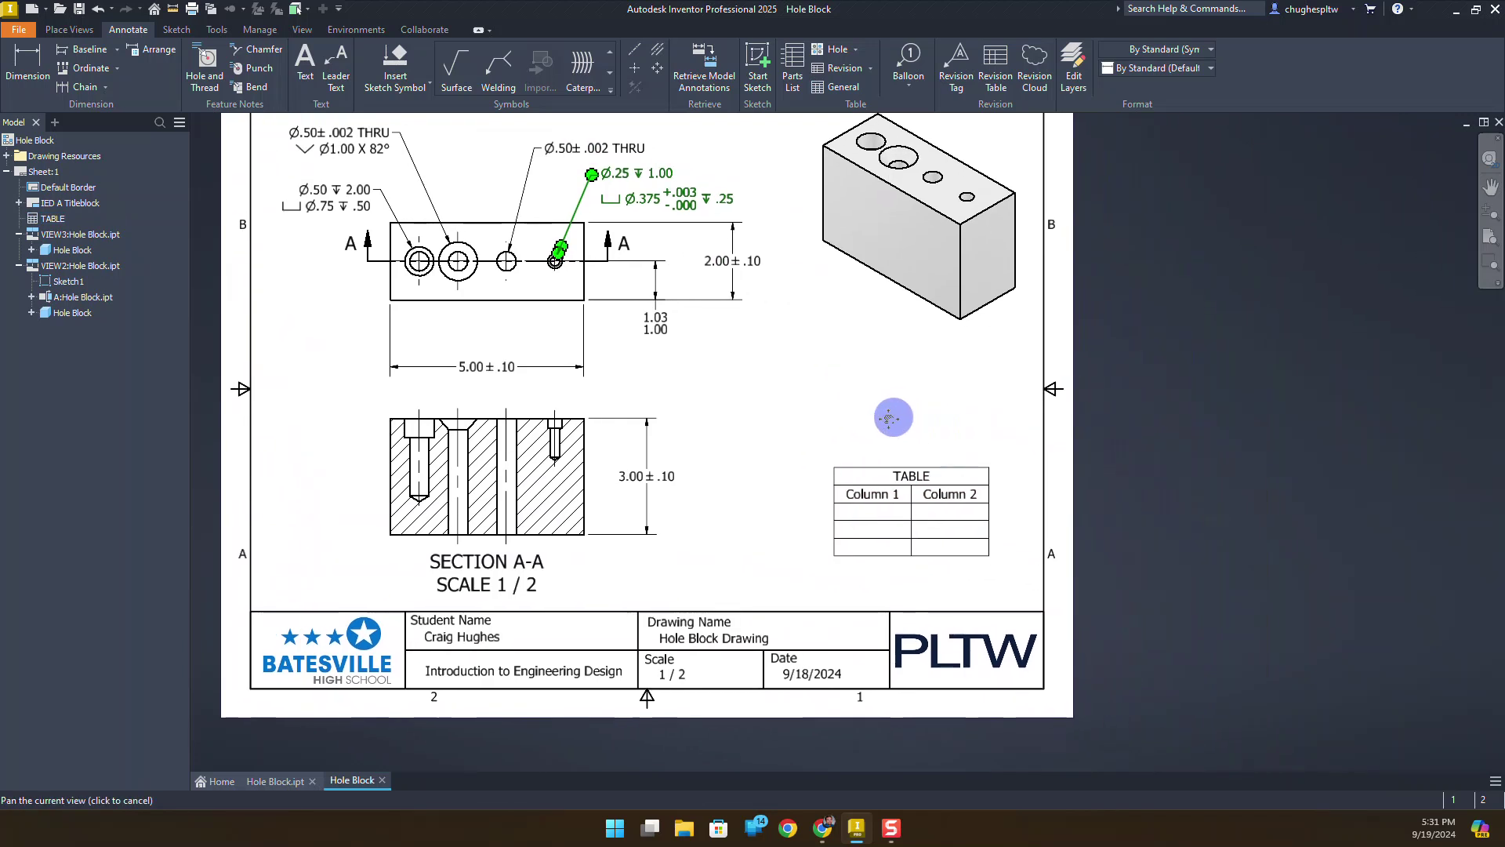
left_click(914, 510)
scroll(957, 540, "up", 5)
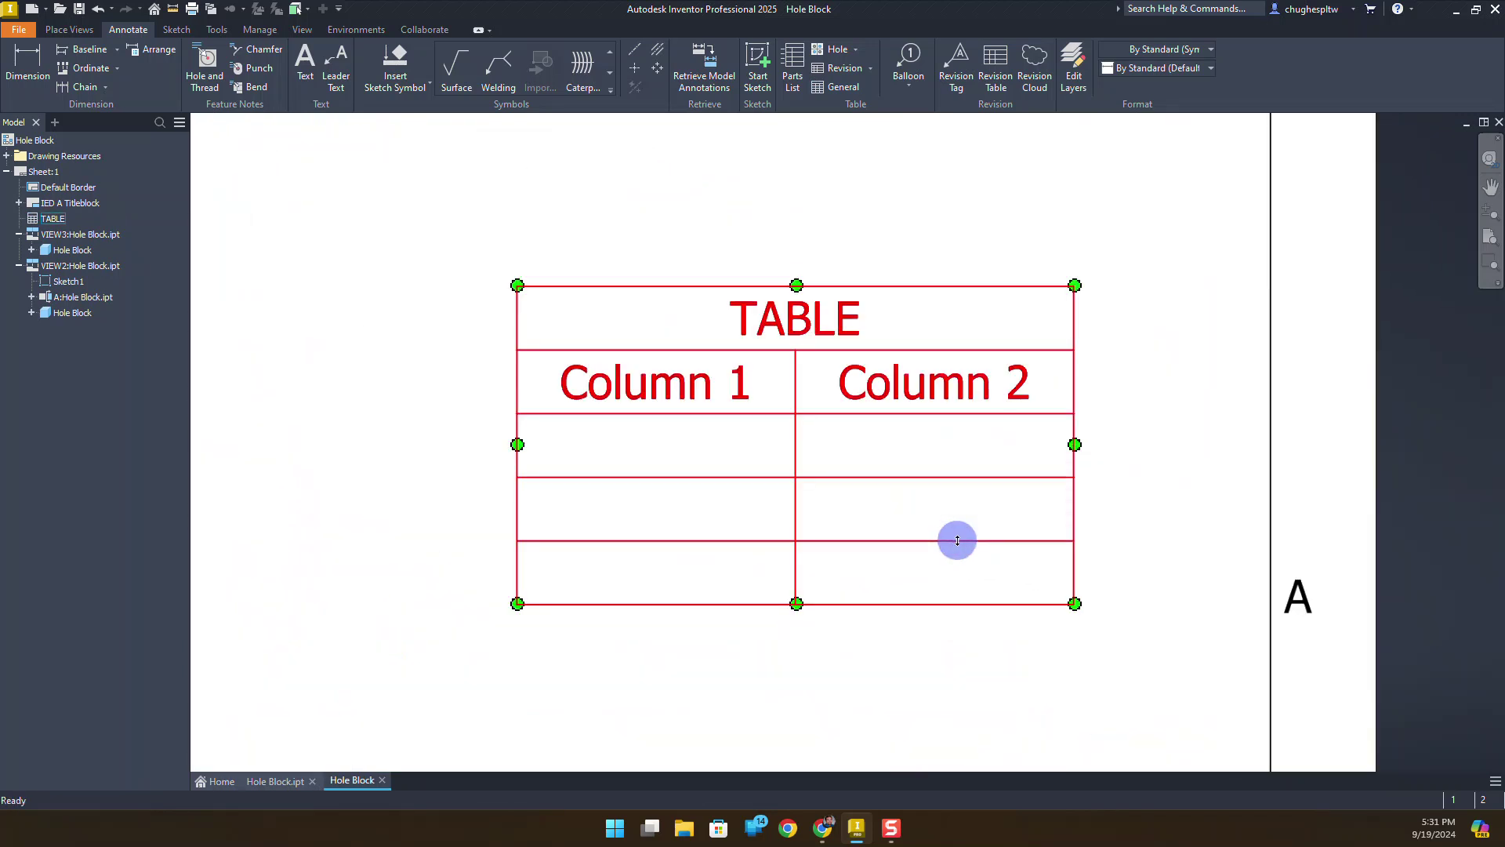
double_click(819, 317)
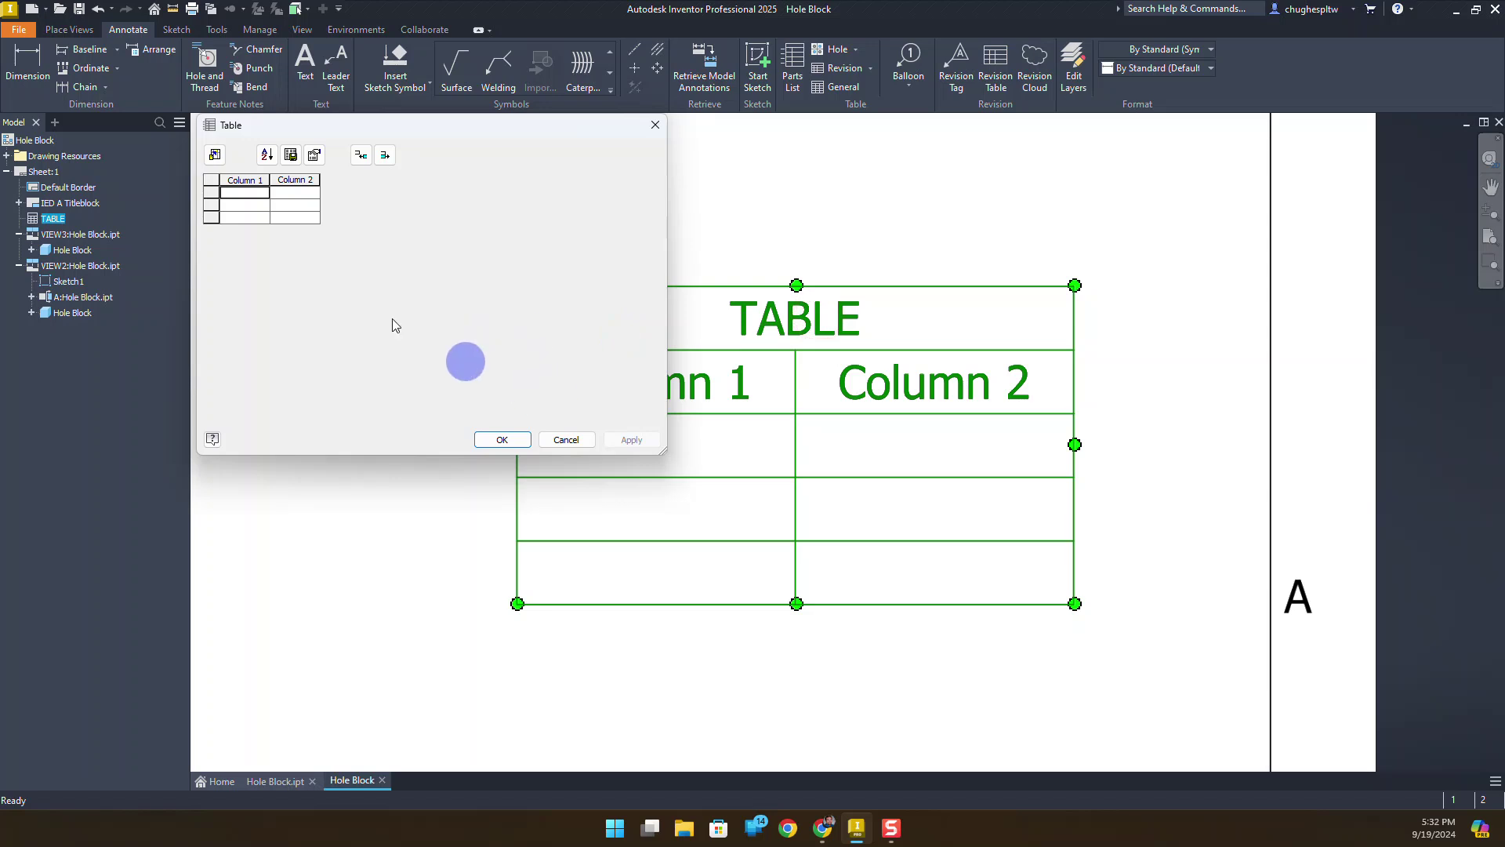
left_click(563, 439)
right_click(795, 314)
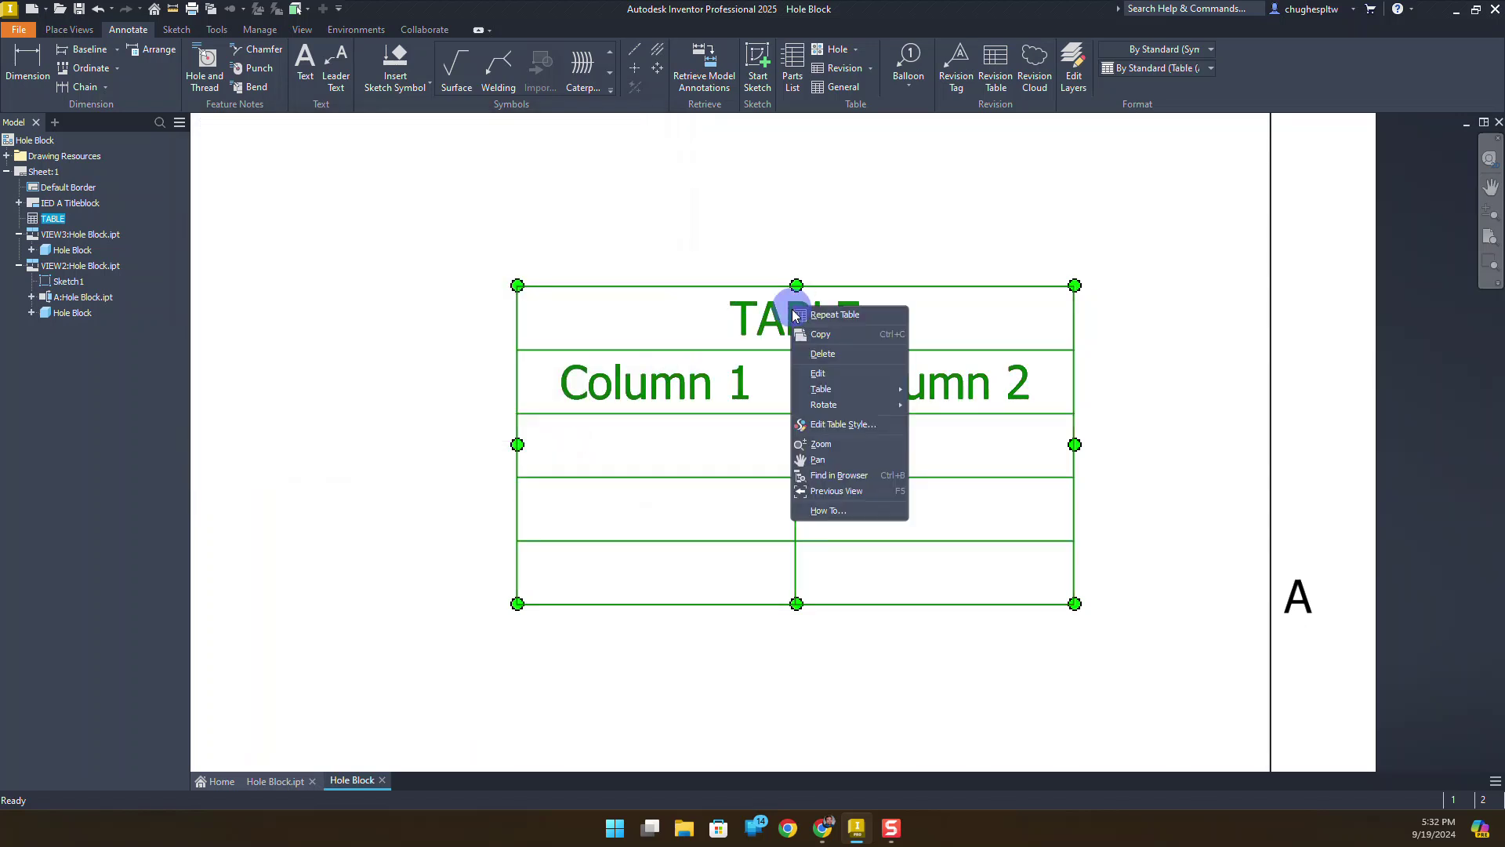
Change the table style's title to GENERAL TOLERANCES and save the style
left_click(831, 428)
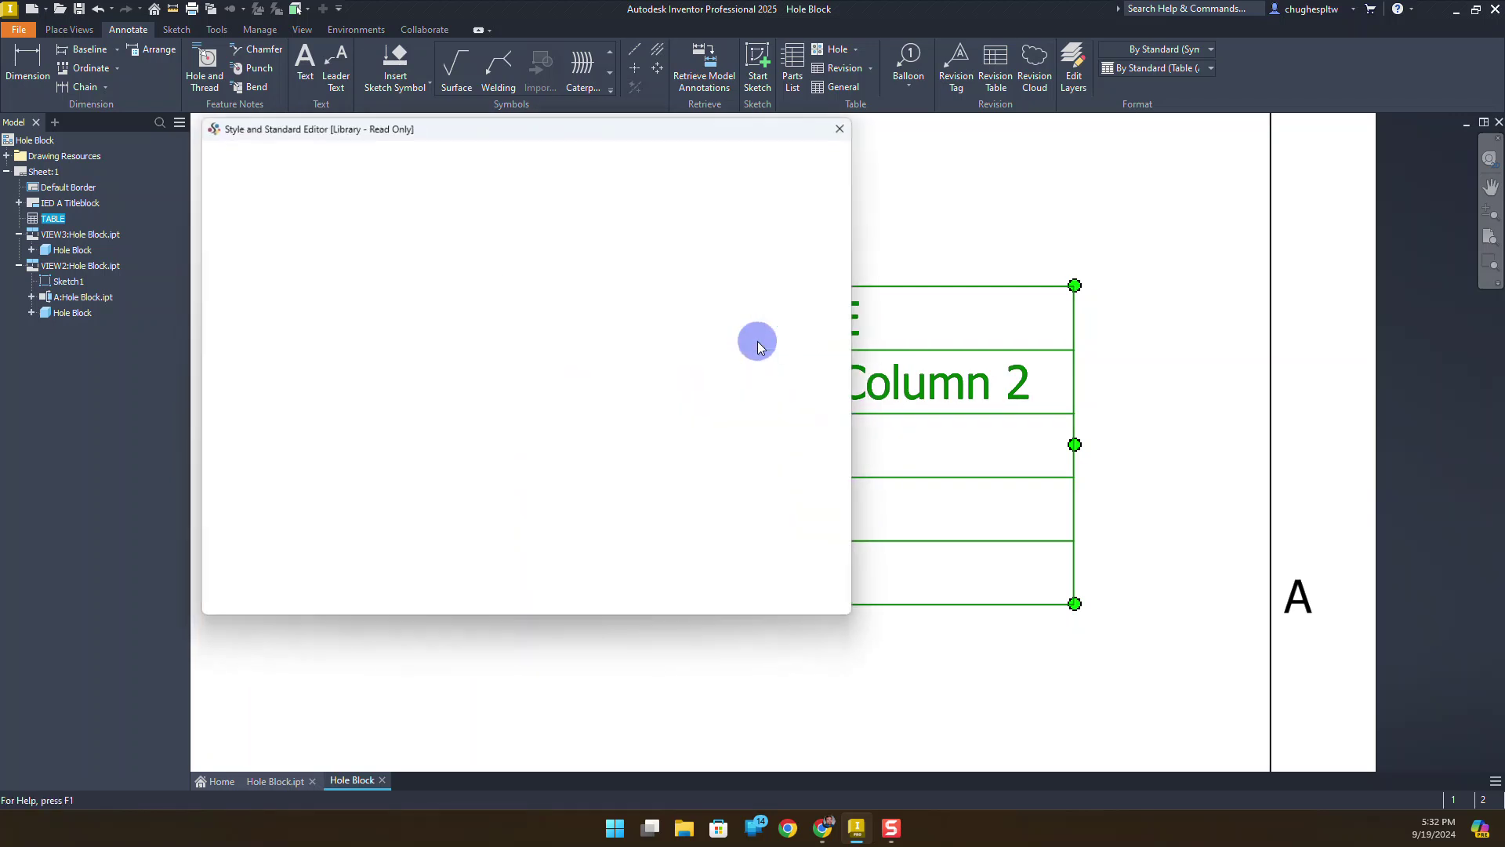
double_click(499, 225)
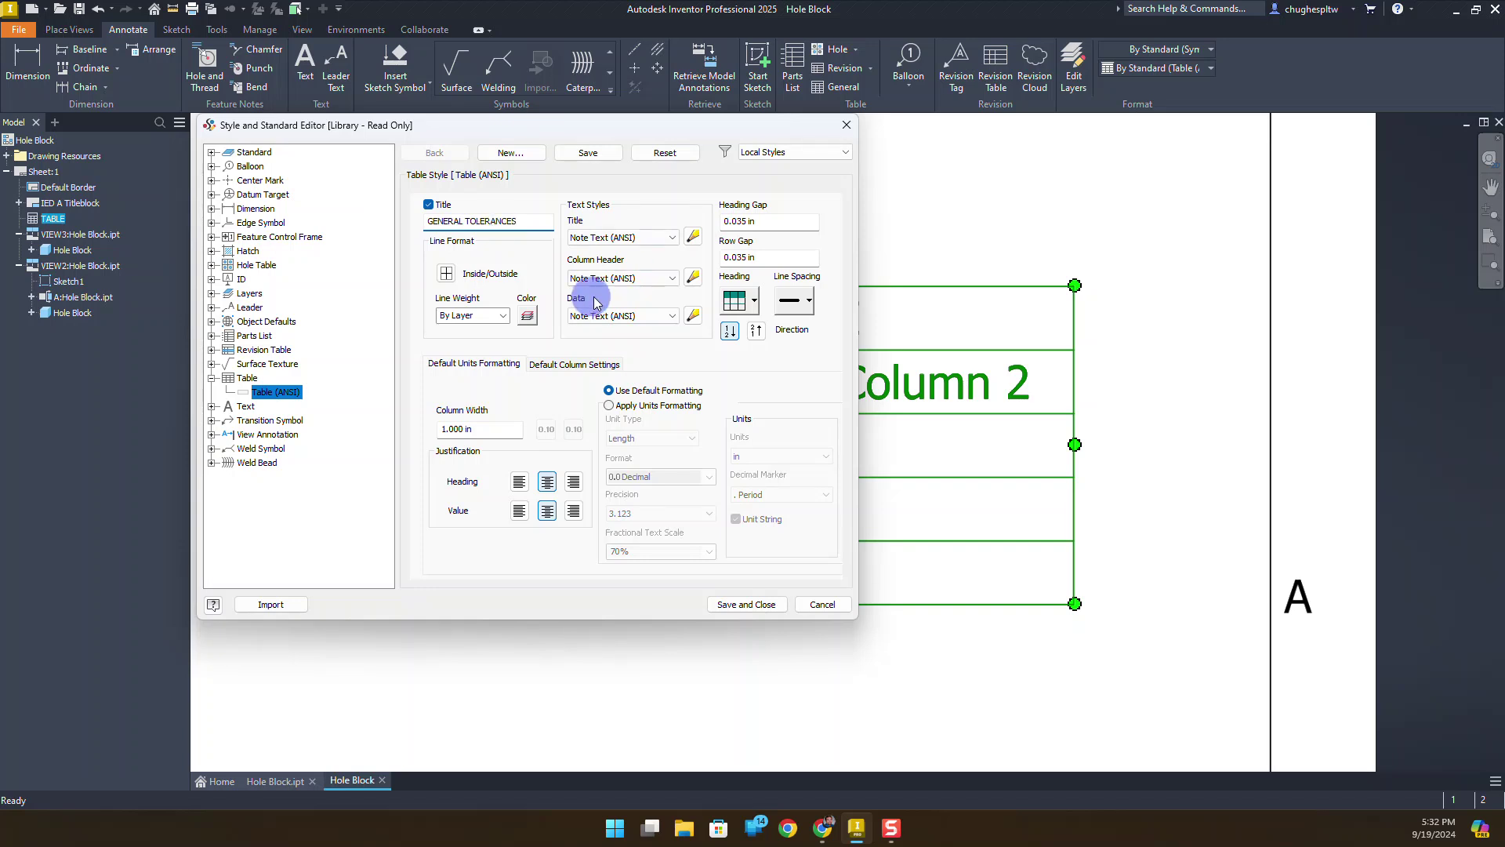
left_click(749, 603)
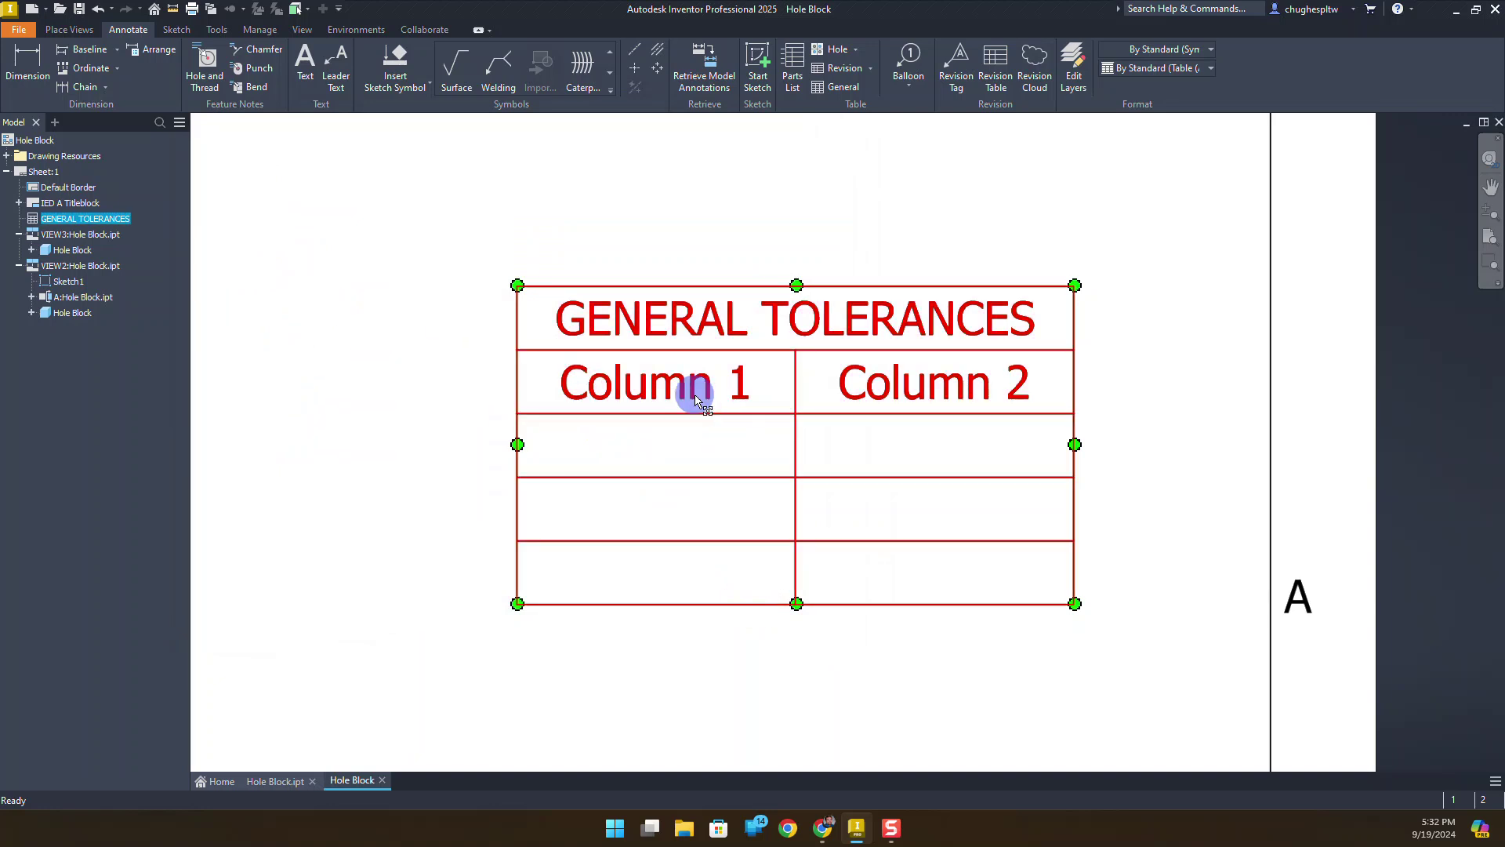
Define two new table columns, LINEAR DIMENSIONS and ANGLES
double_click(666, 388)
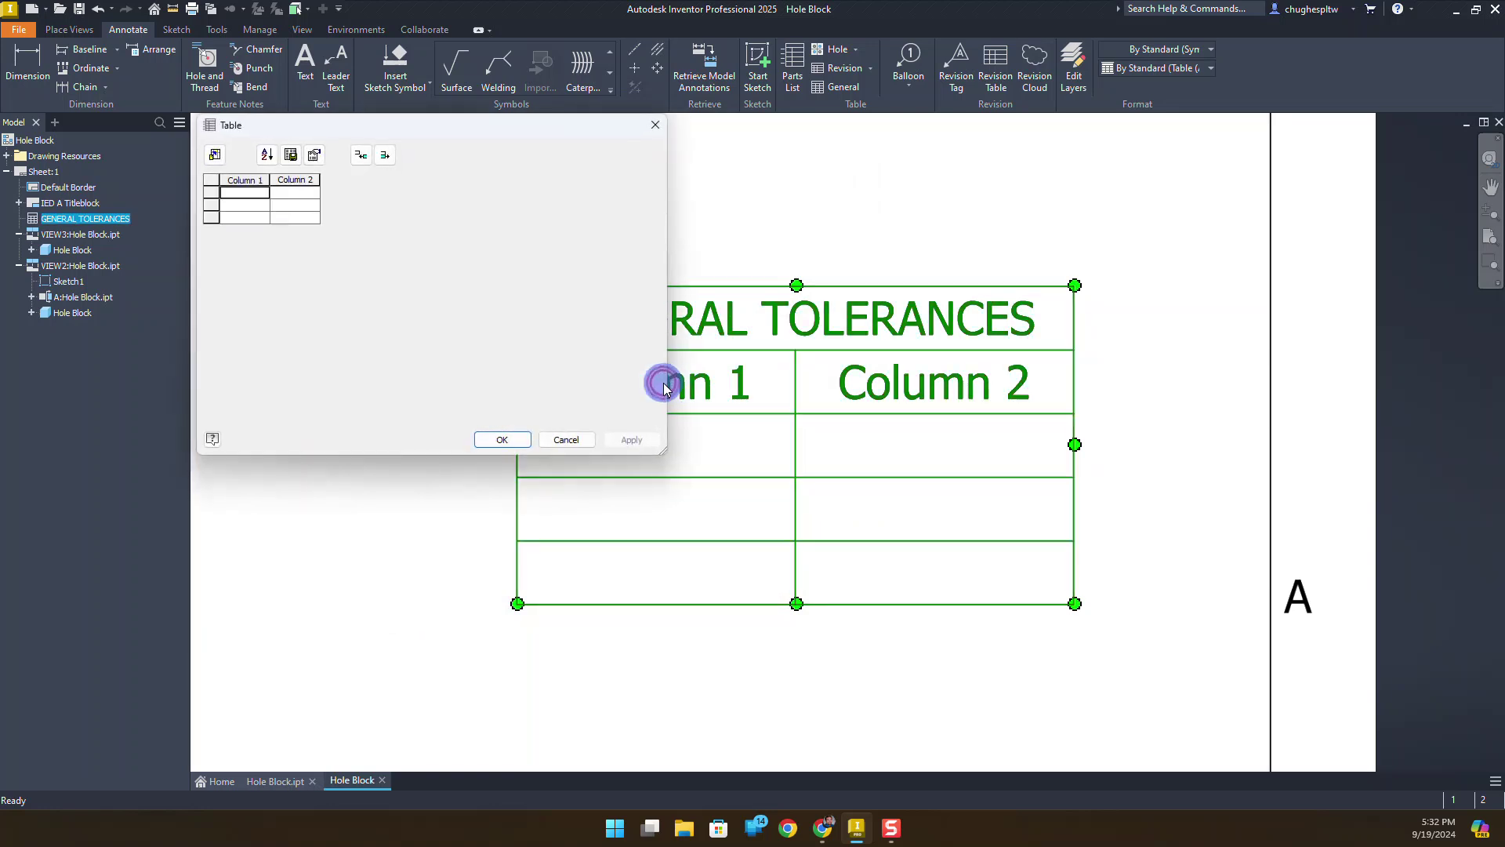
left_click(218, 152)
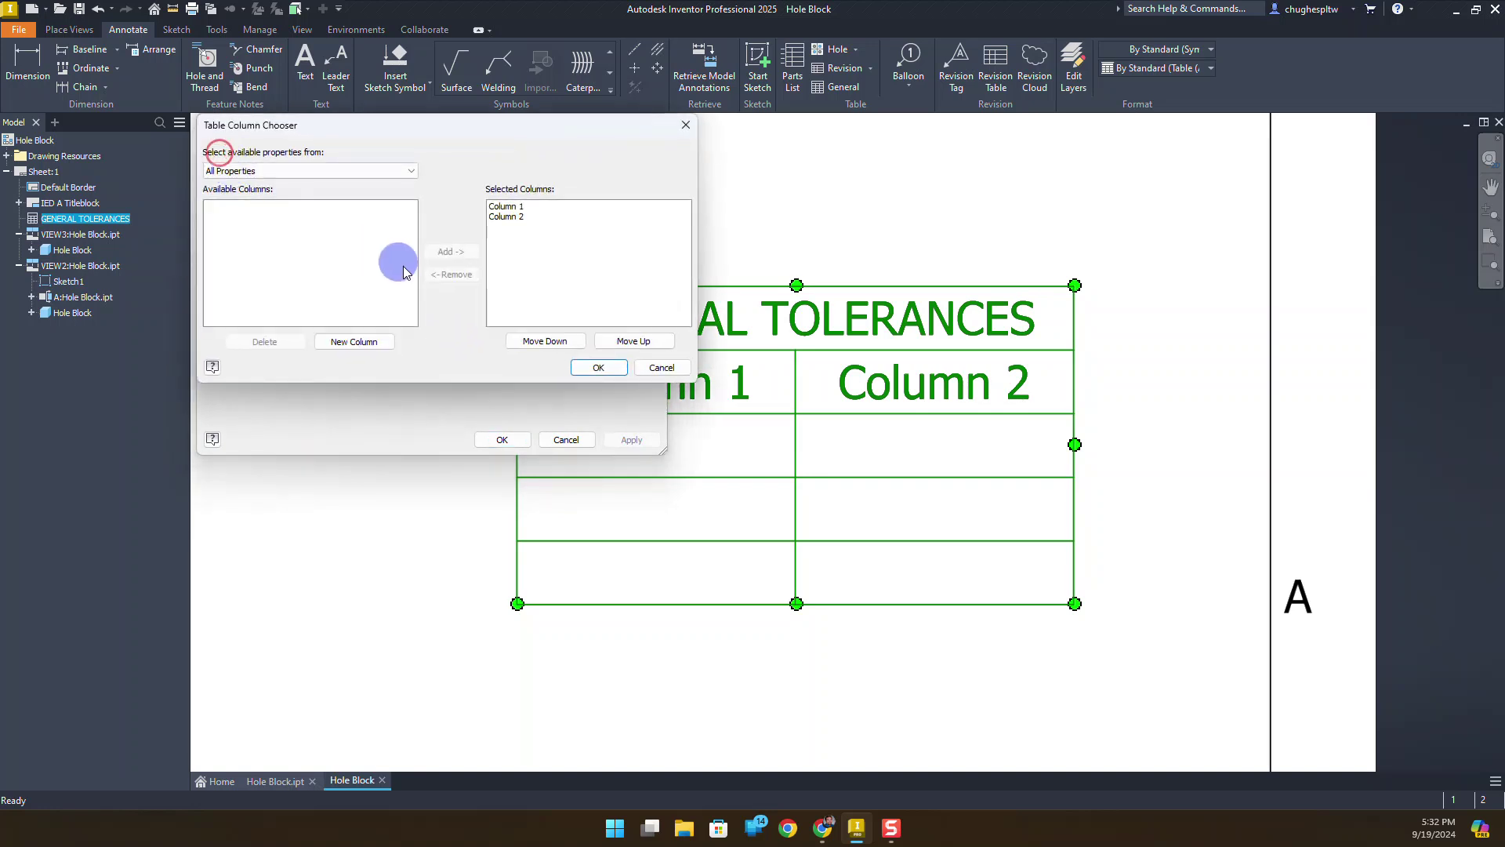
left_click(357, 342)
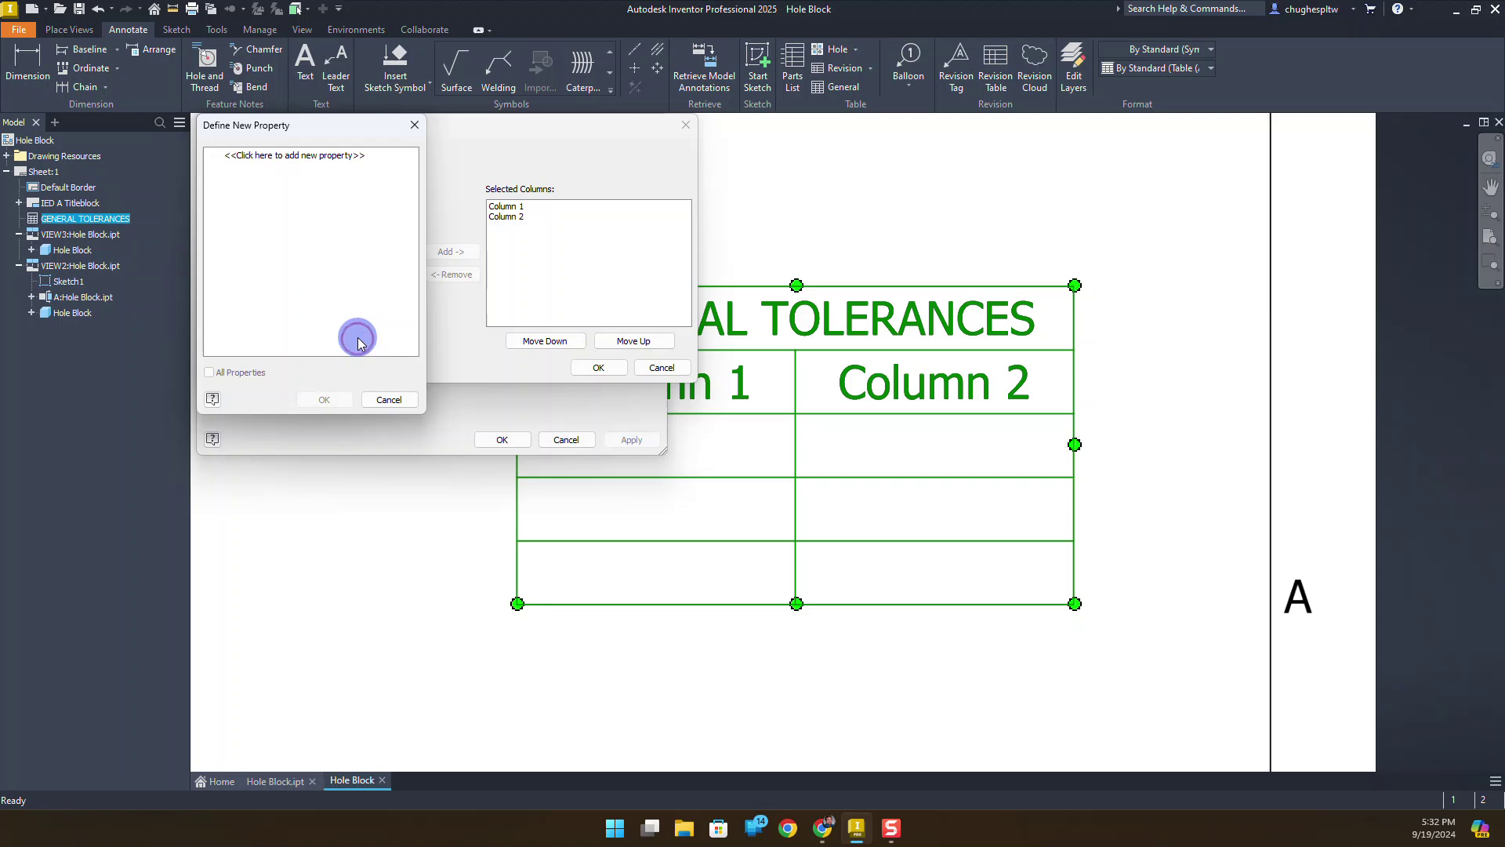
left_click(298, 157)
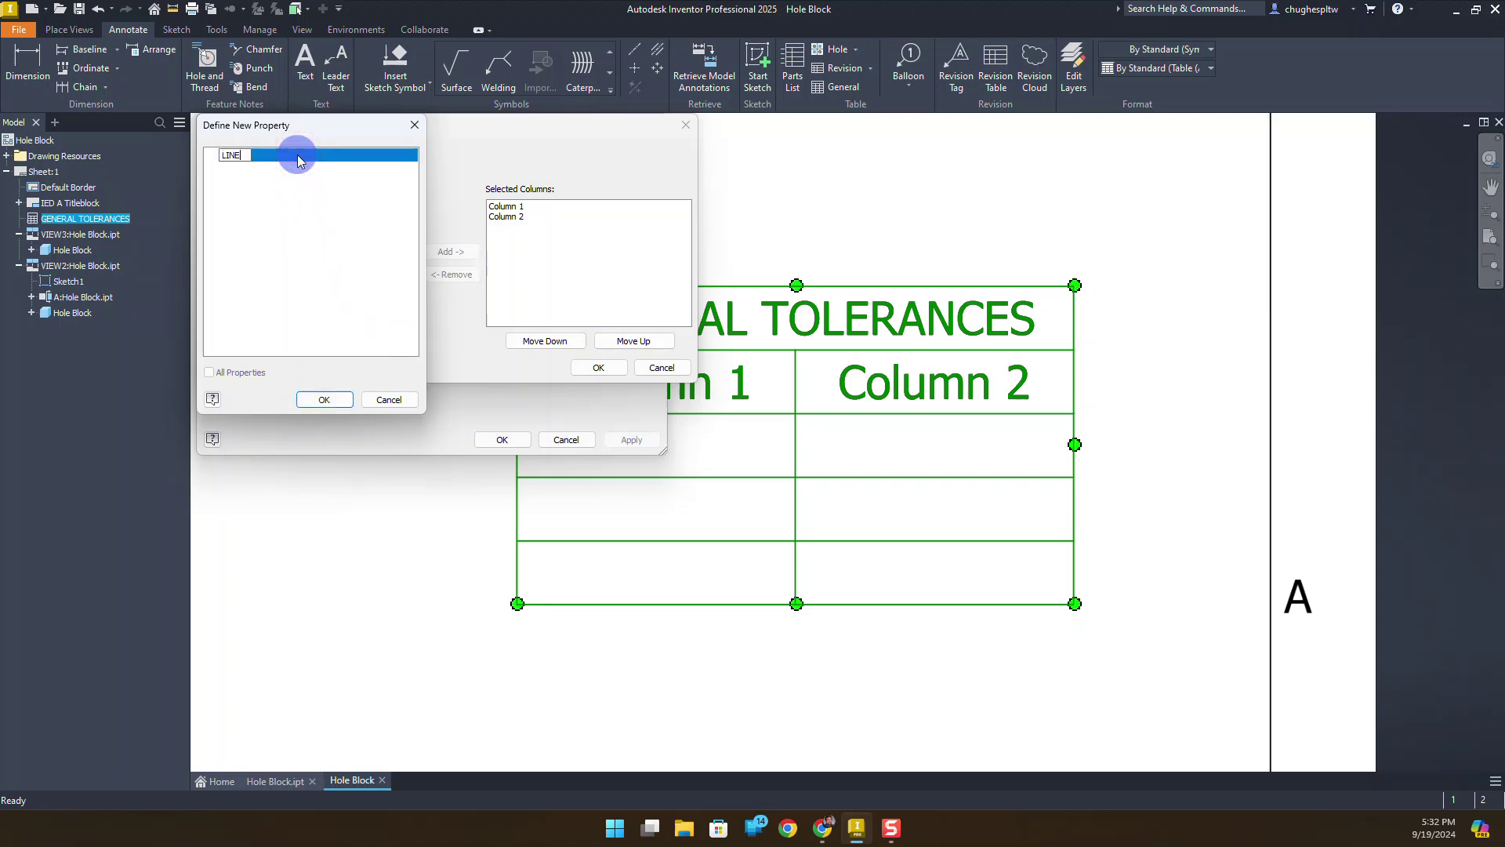
type("LINEAR DIMENSIONS")
key("Return")
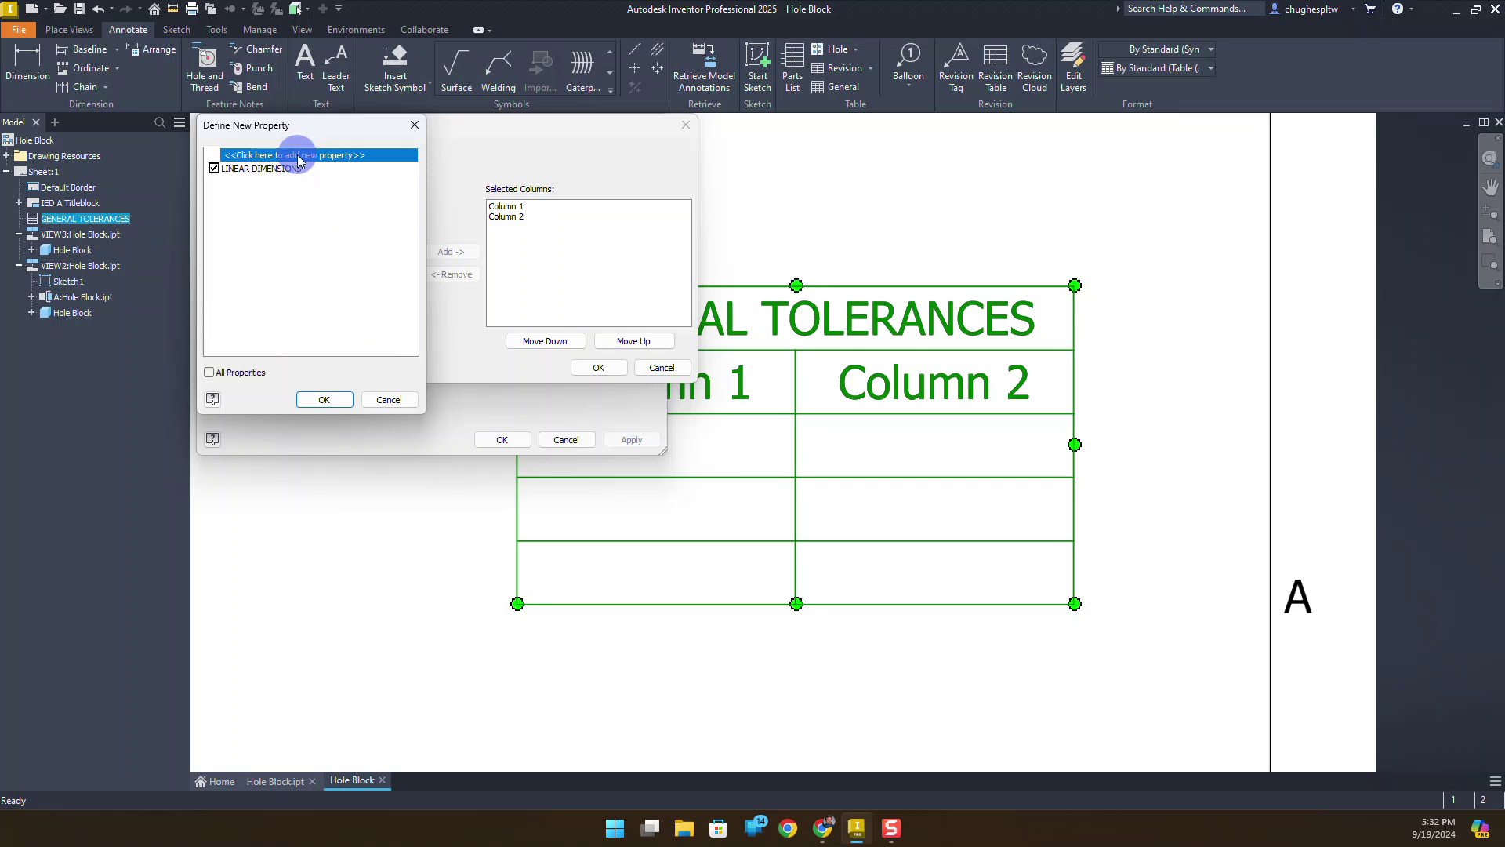
left_click(298, 157)
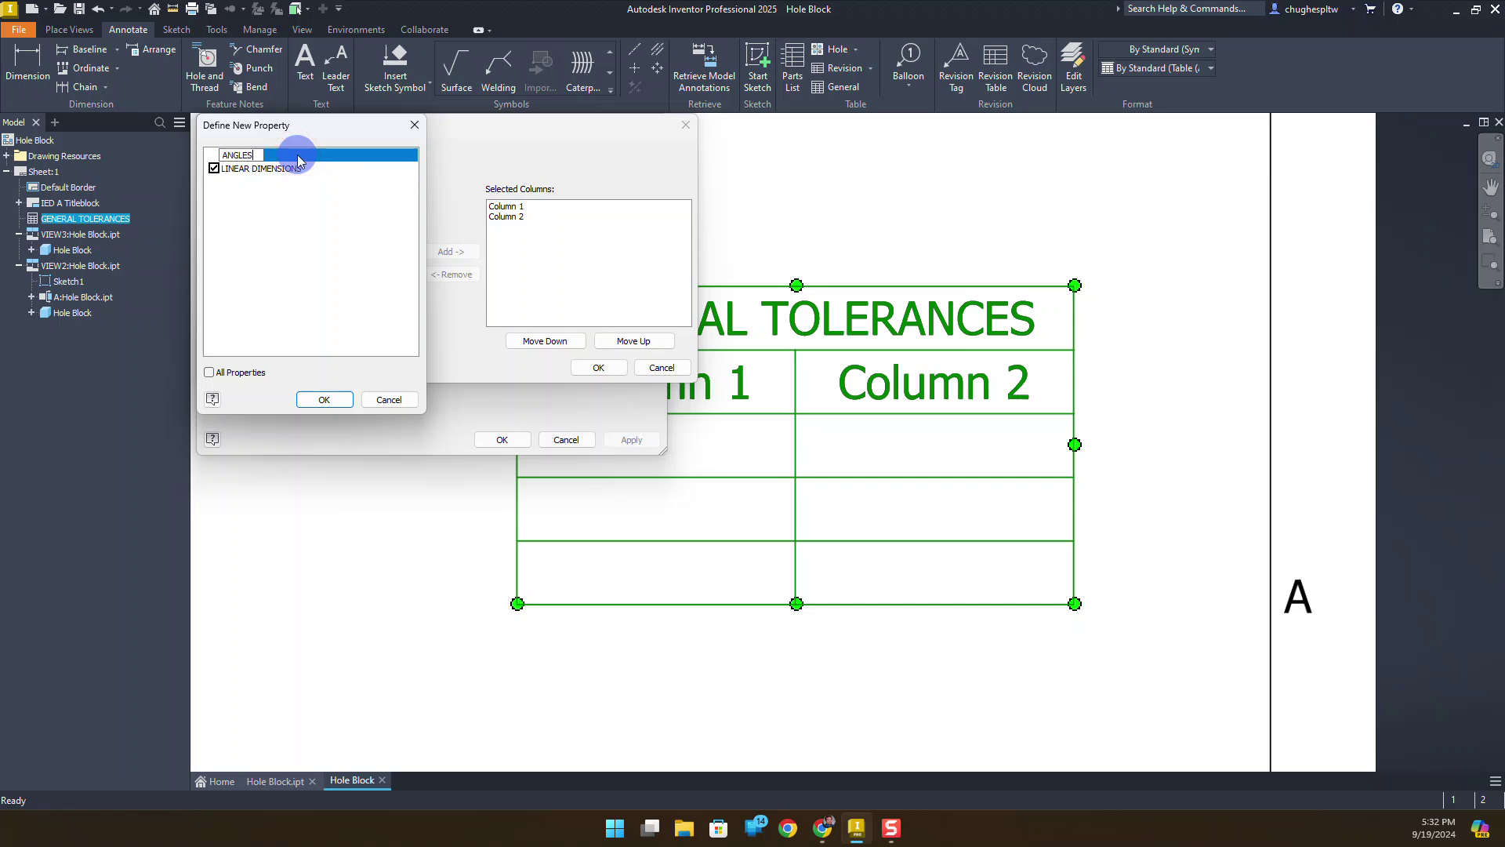
key("Return")
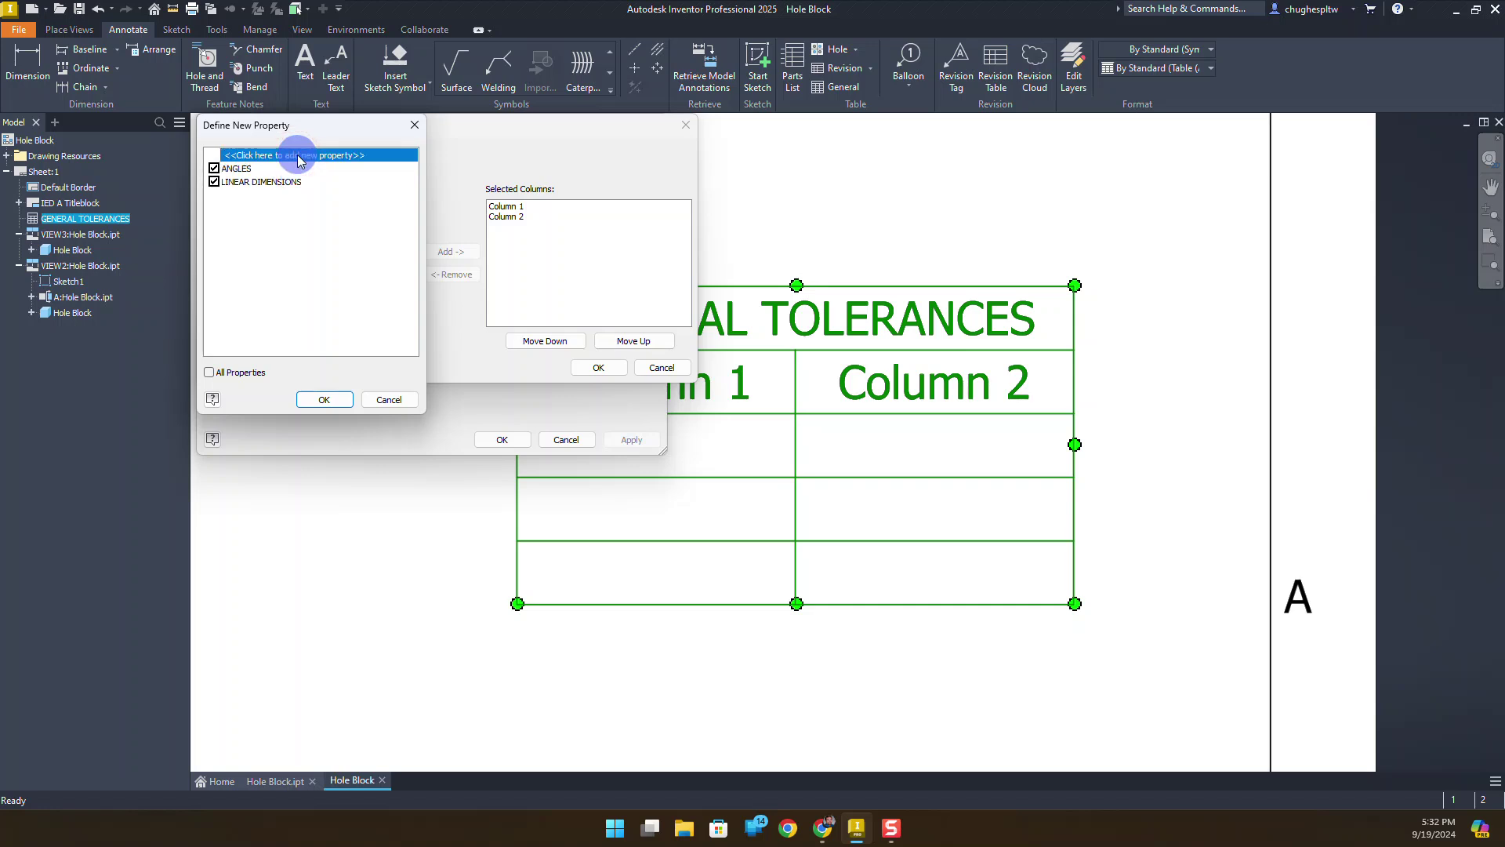
left_click(324, 399)
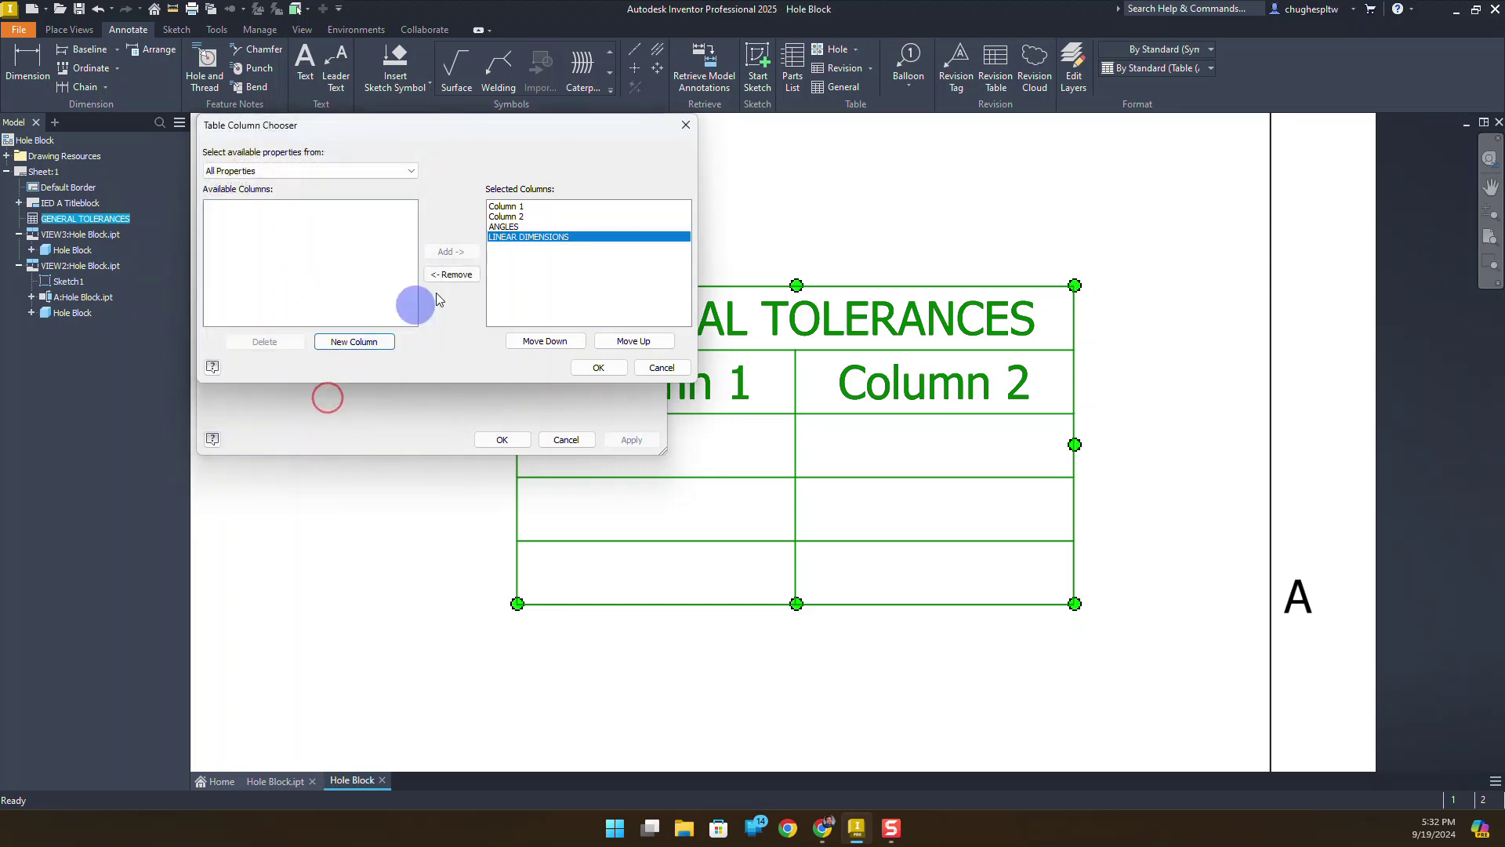
Remove Column 1 and Column 2, order LINEAR DIMENSIONS before ANGLES, and apply
left_click(508, 217)
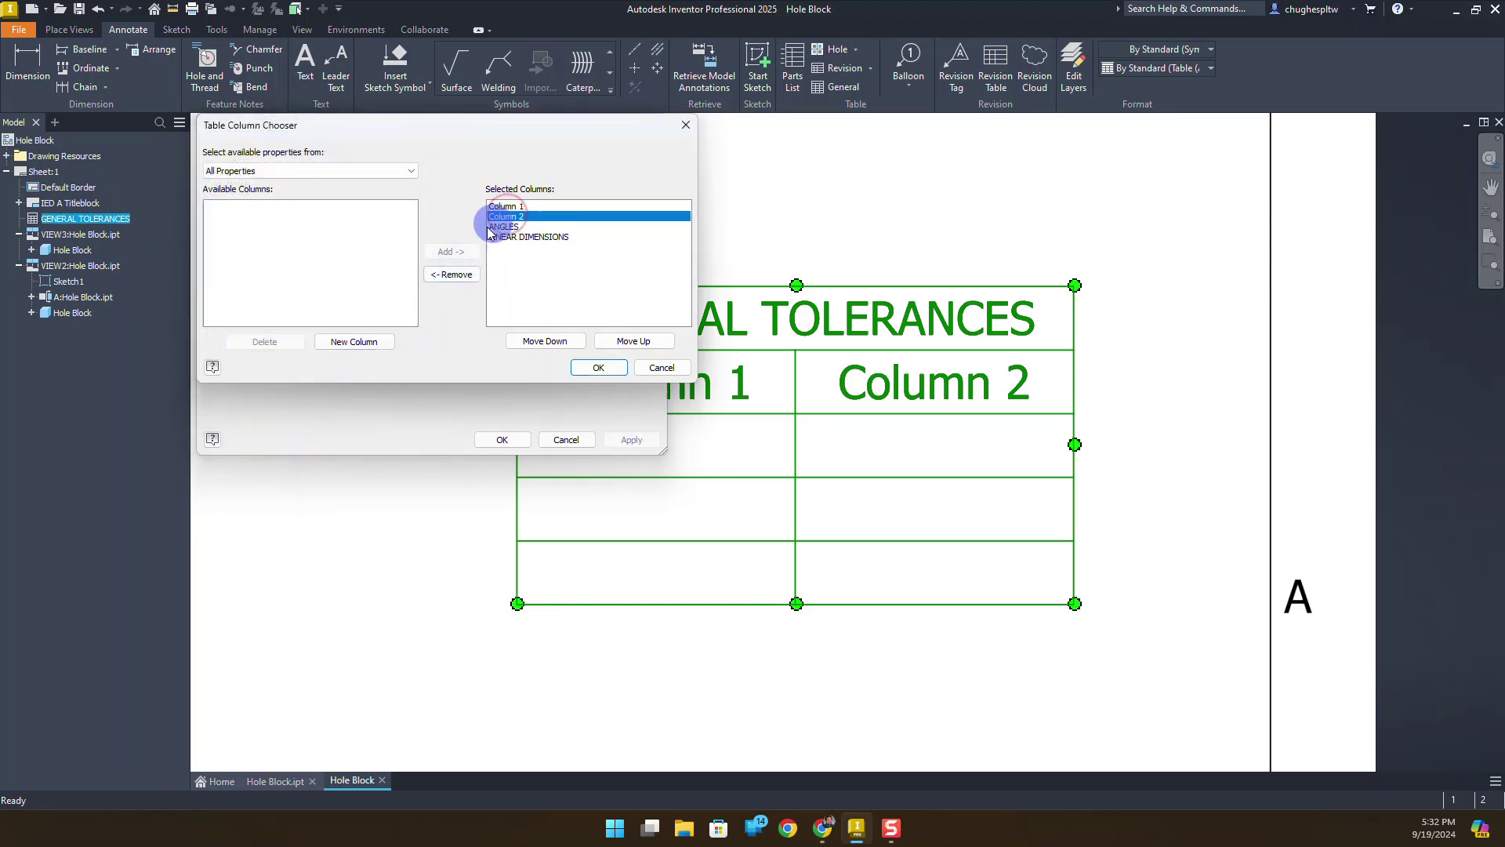
left_click(458, 274)
left_click(506, 206)
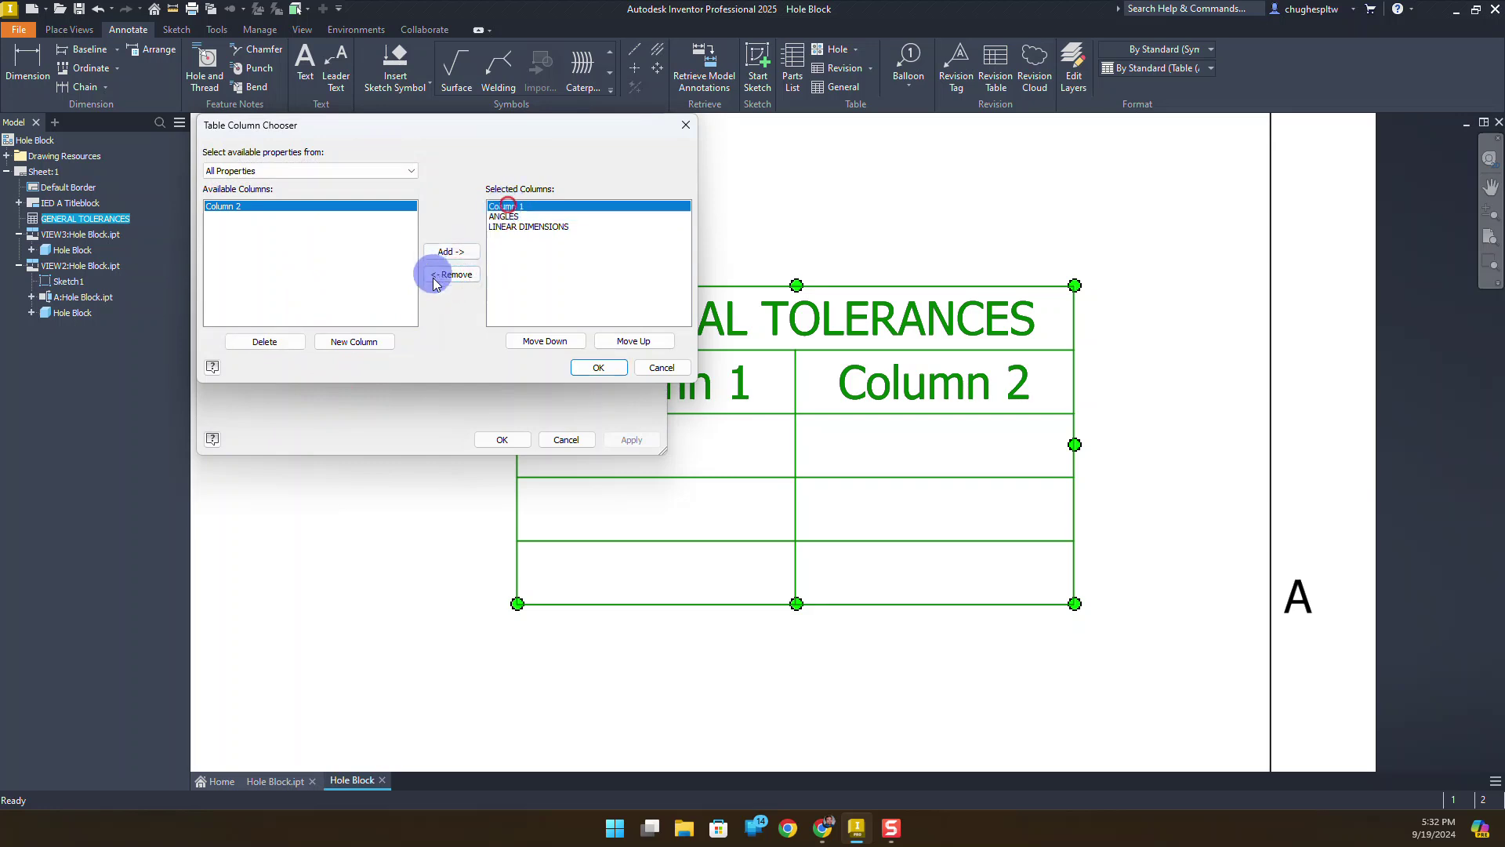
left_click(439, 275)
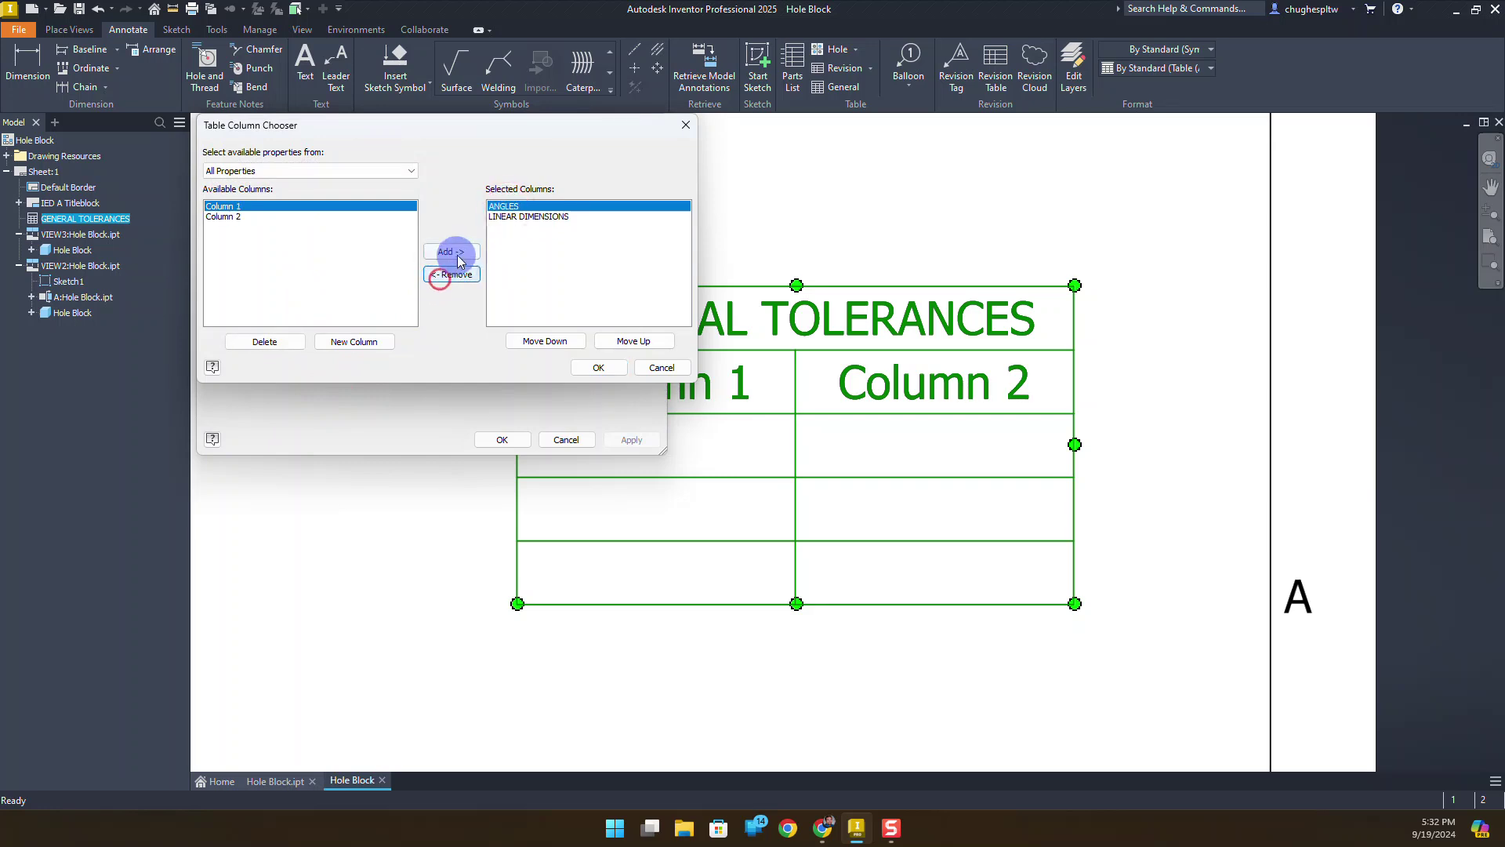
left_click(510, 217)
left_click(634, 340)
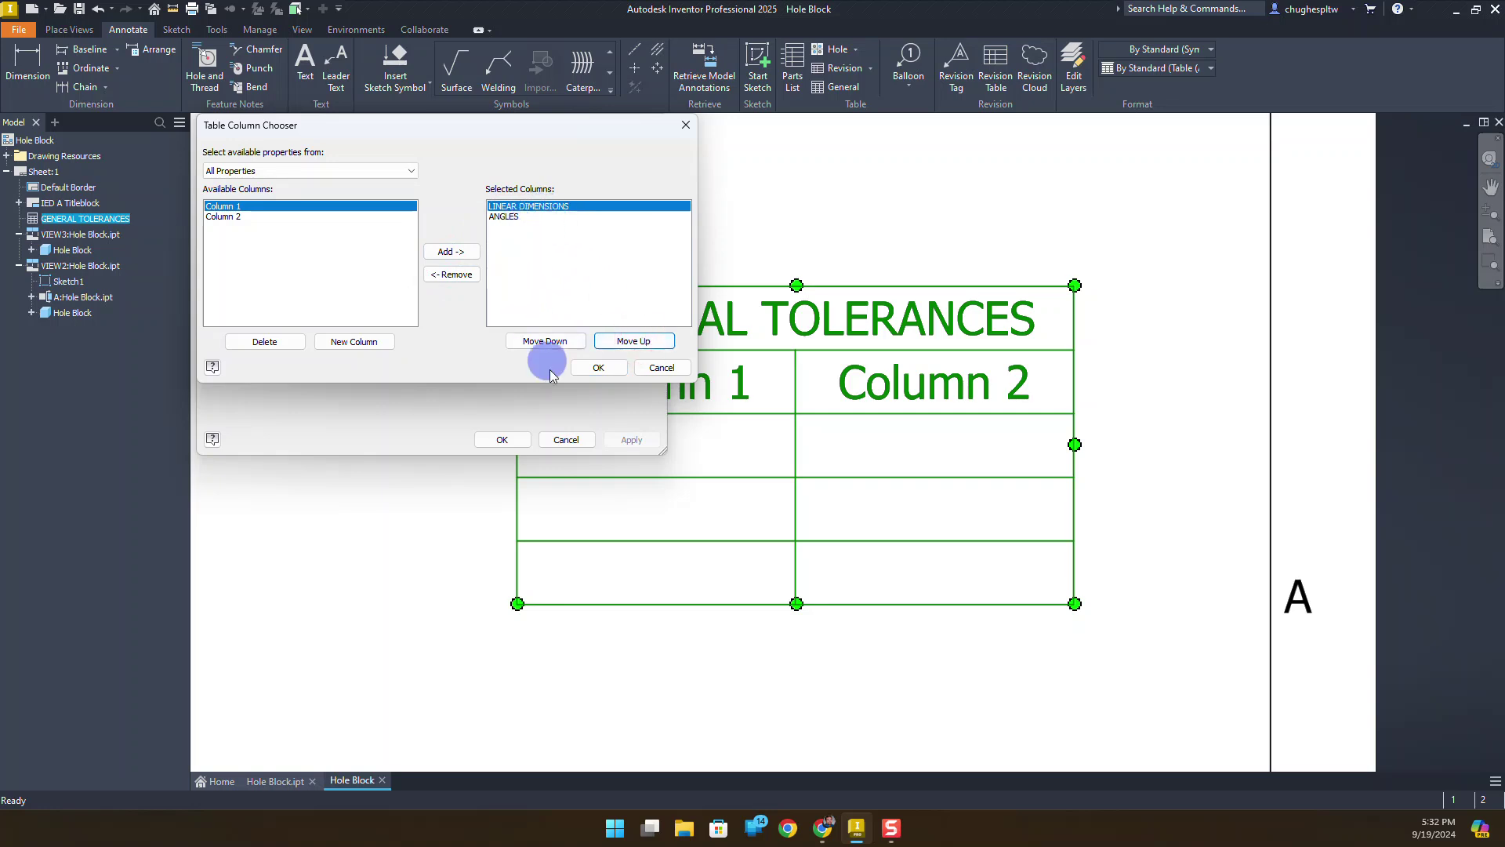
left_click(598, 369)
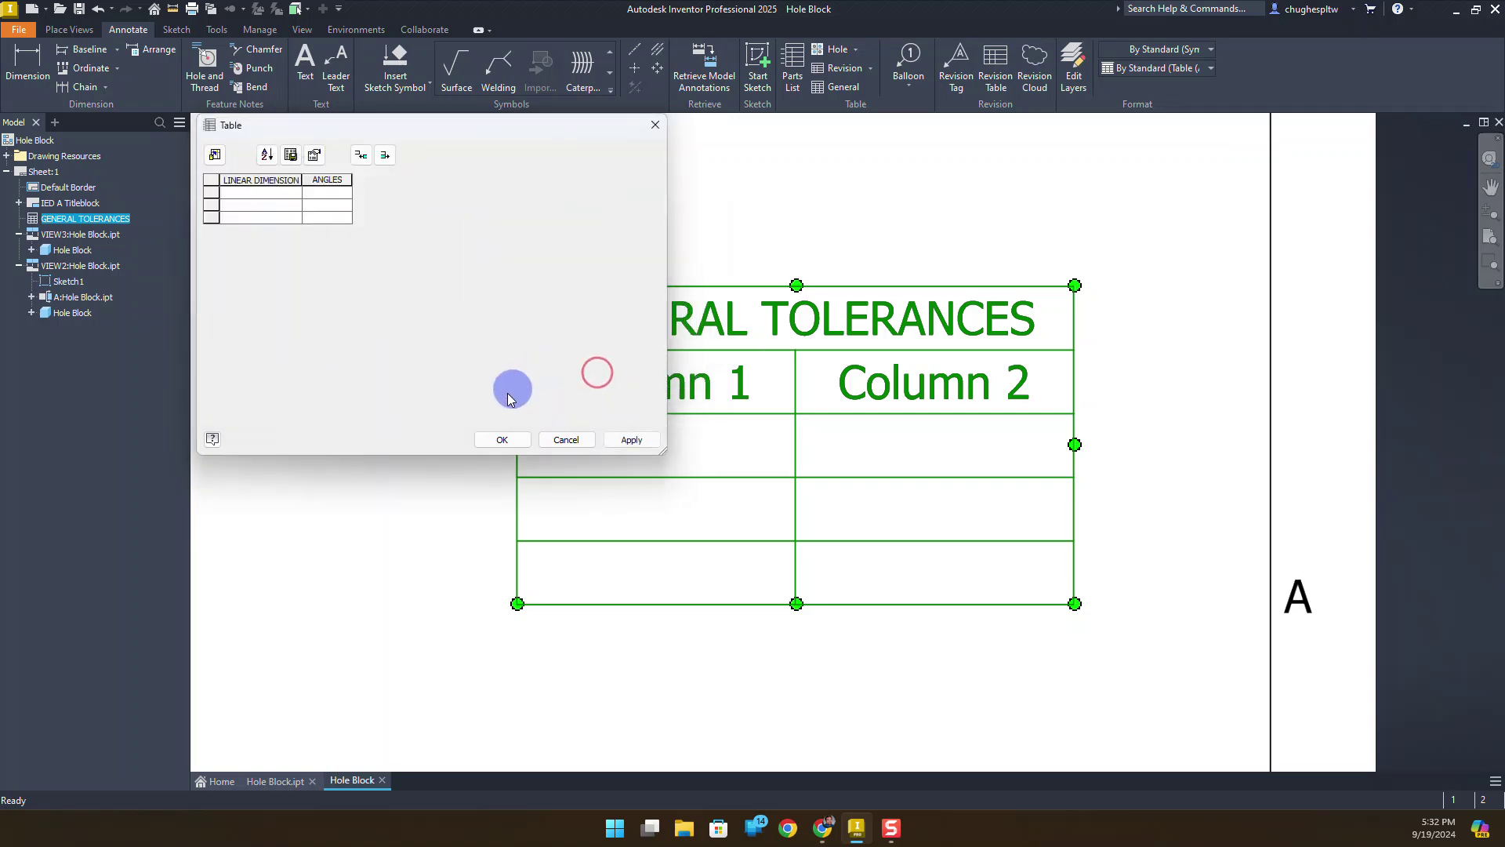
left_click(506, 438)
scroll(357, 369, "down", 4)
Fill the first two LINEAR DIMENSIONS rows with X.X = ± .020 and X.XX = ± .010
scroll(403, 369, "up", 3)
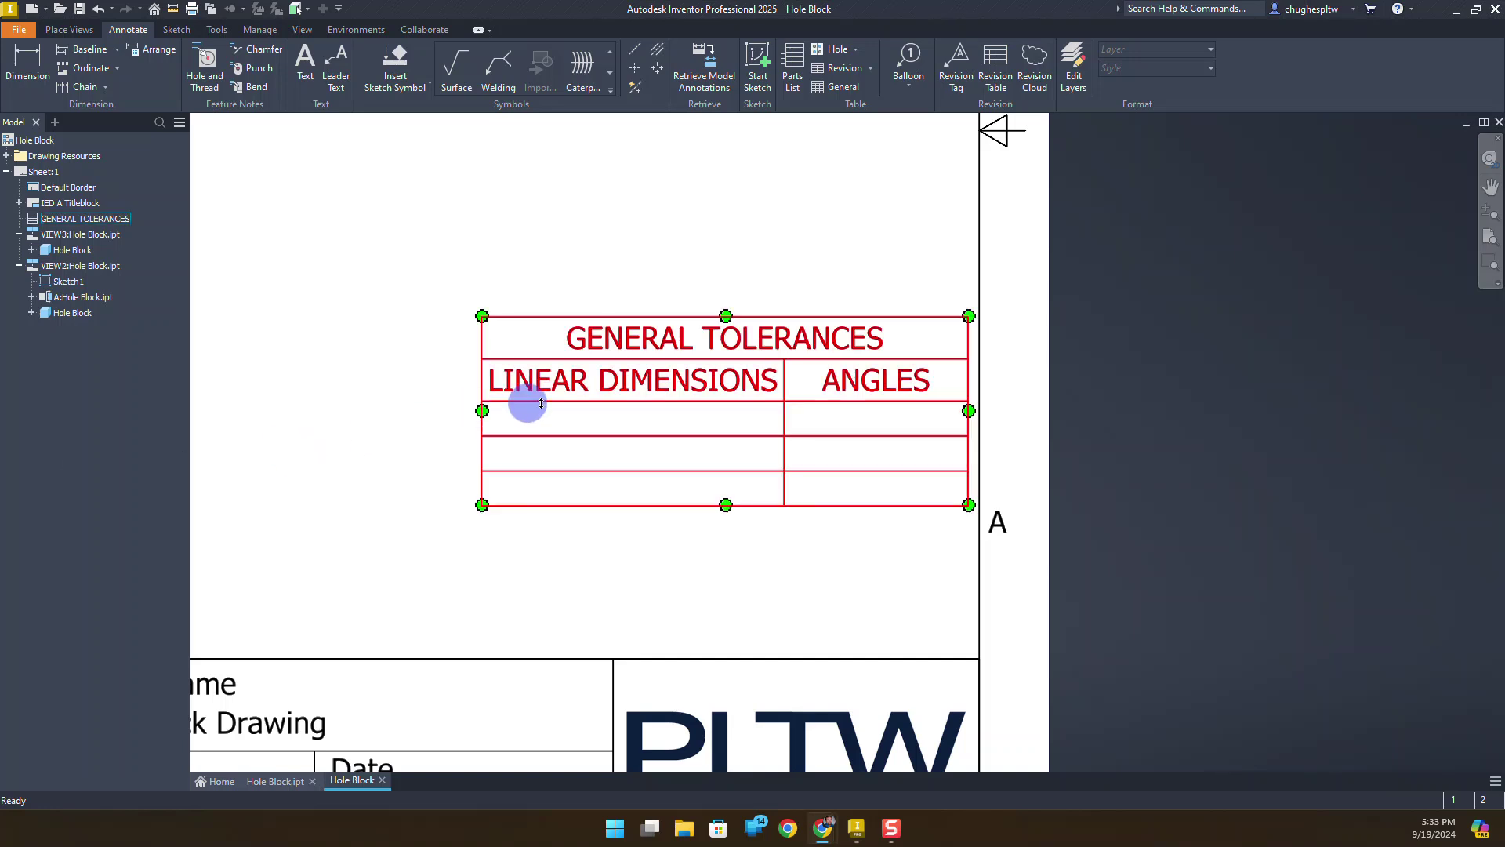
left_click(577, 422)
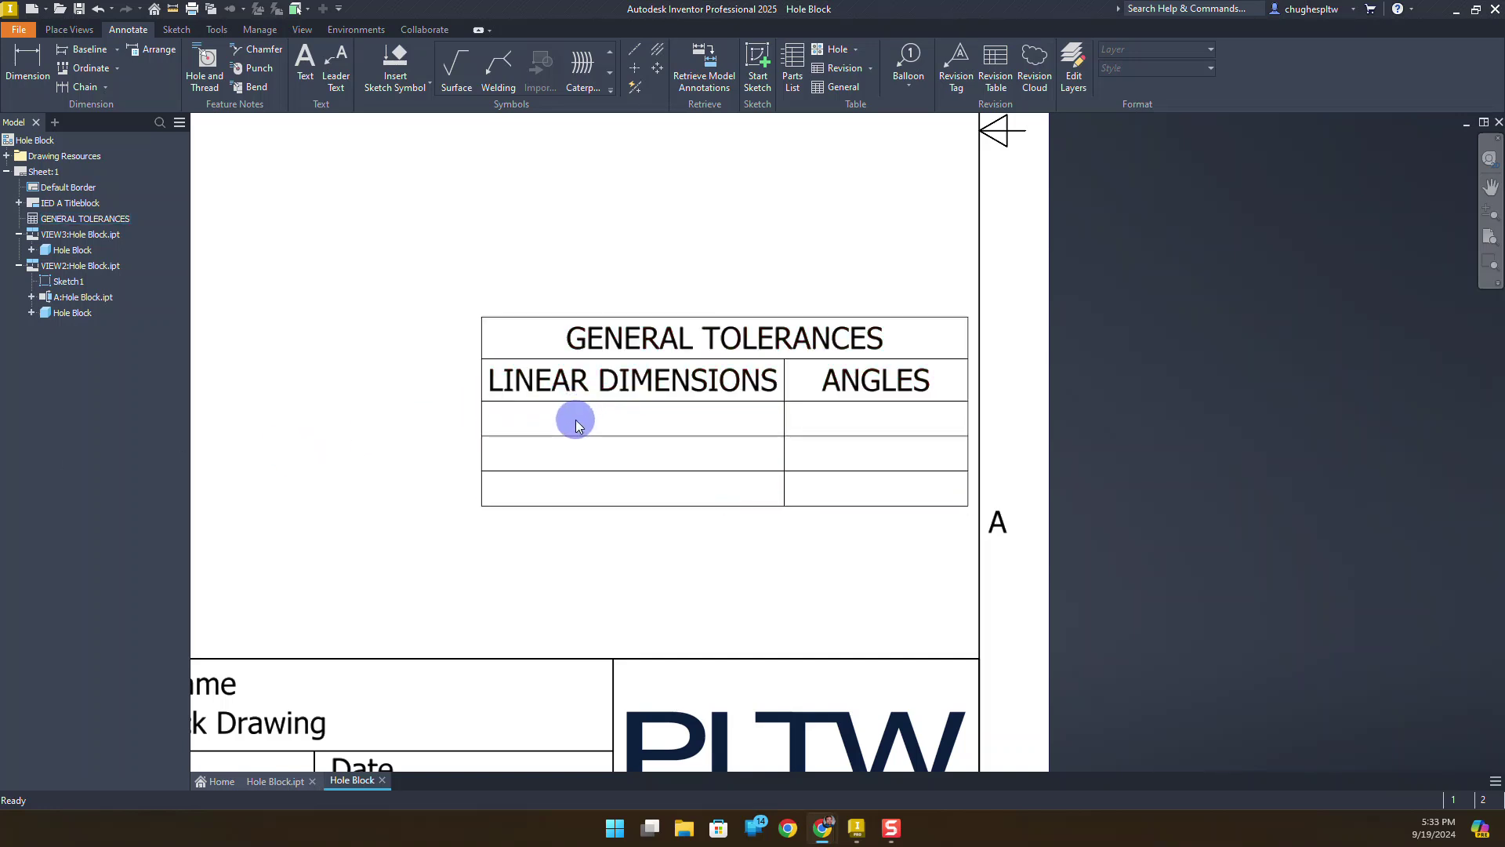
left_click(576, 420)
double_click(572, 387)
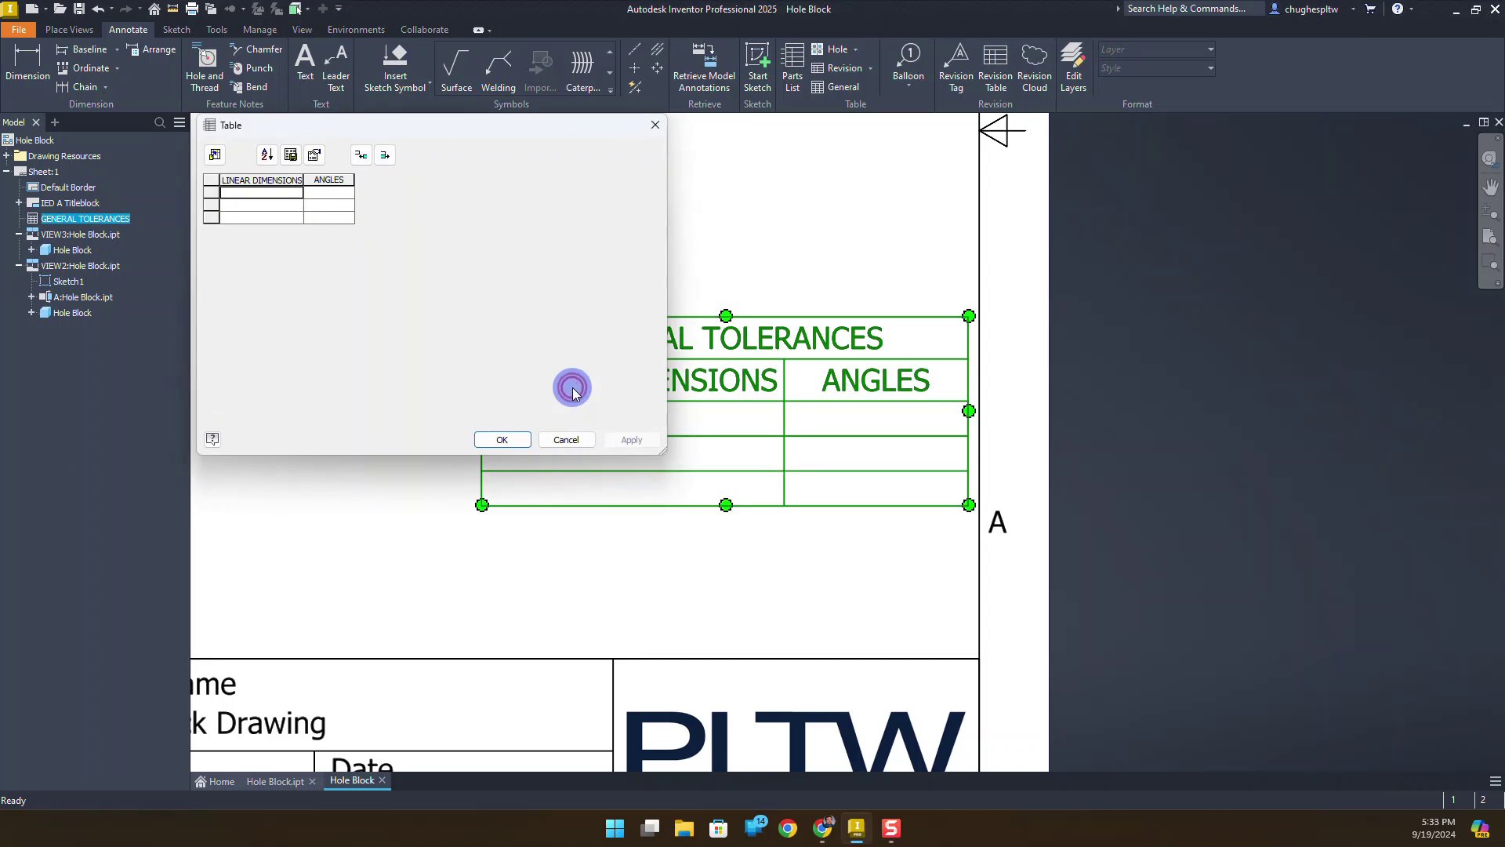
left_click(262, 194)
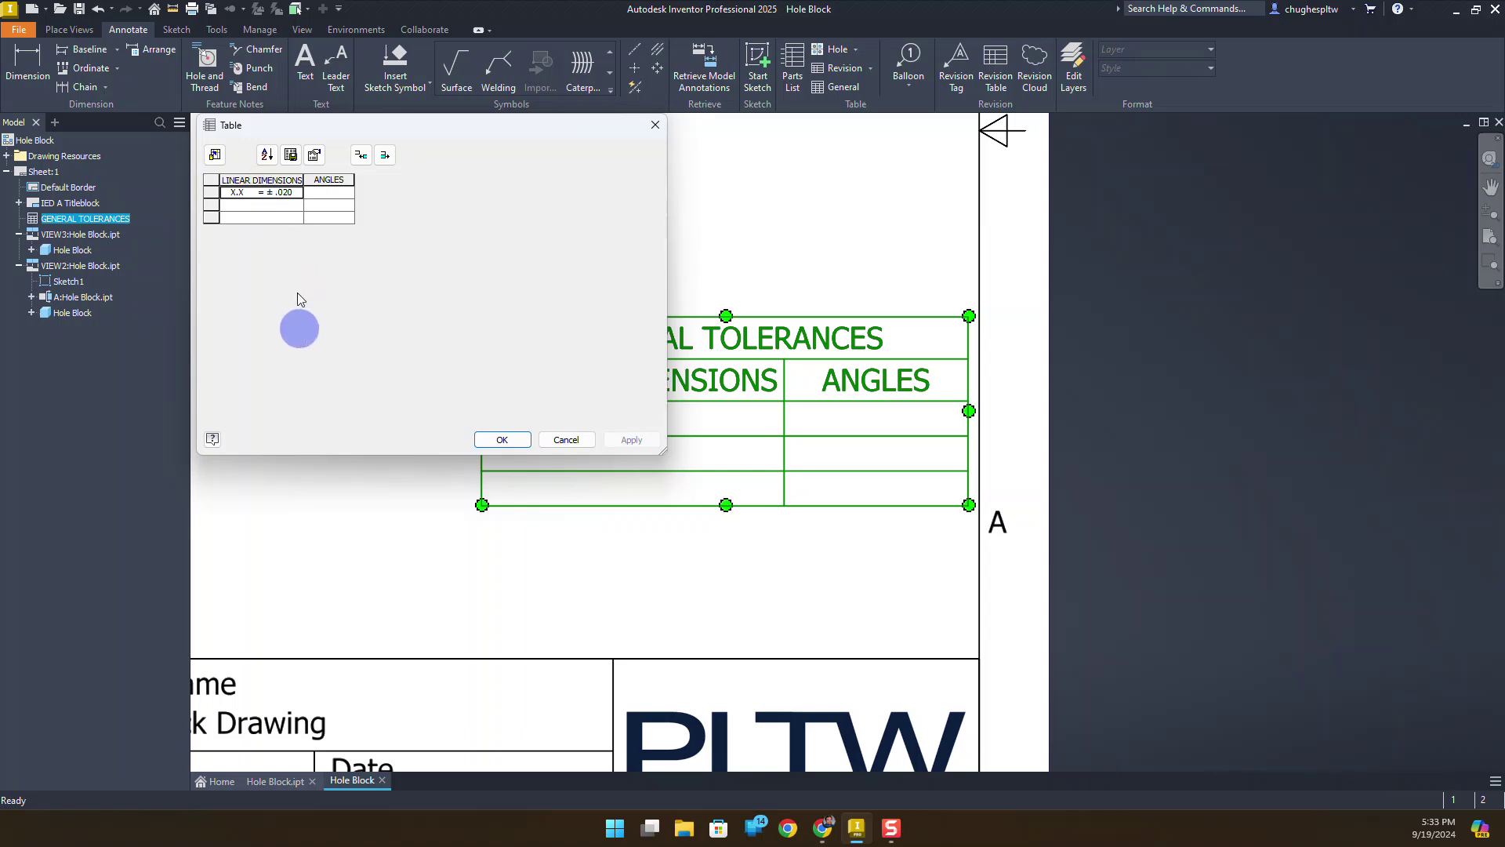
left_click(261, 194)
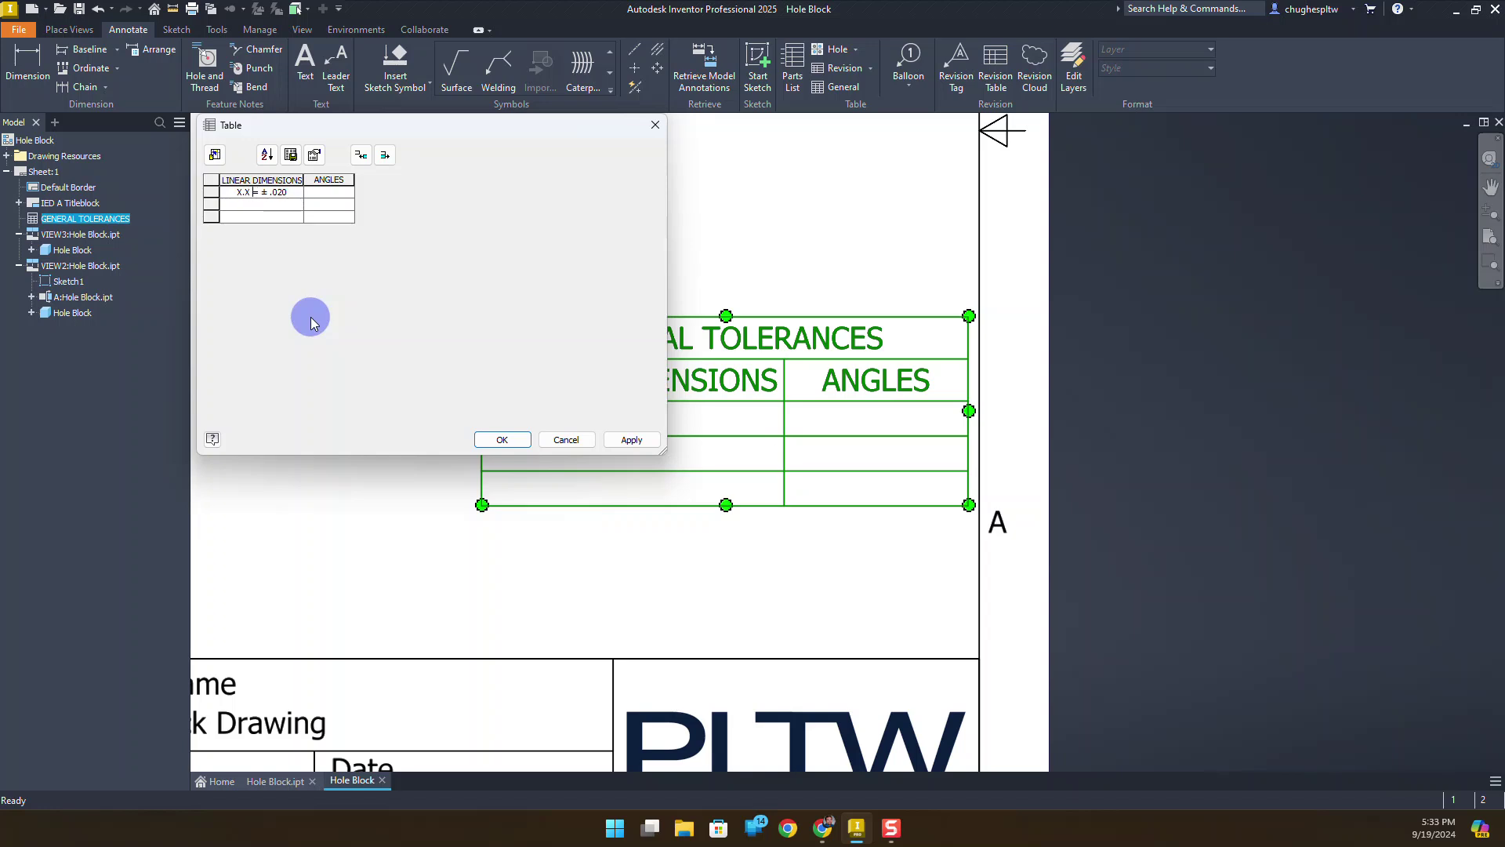
key("BackSpace")
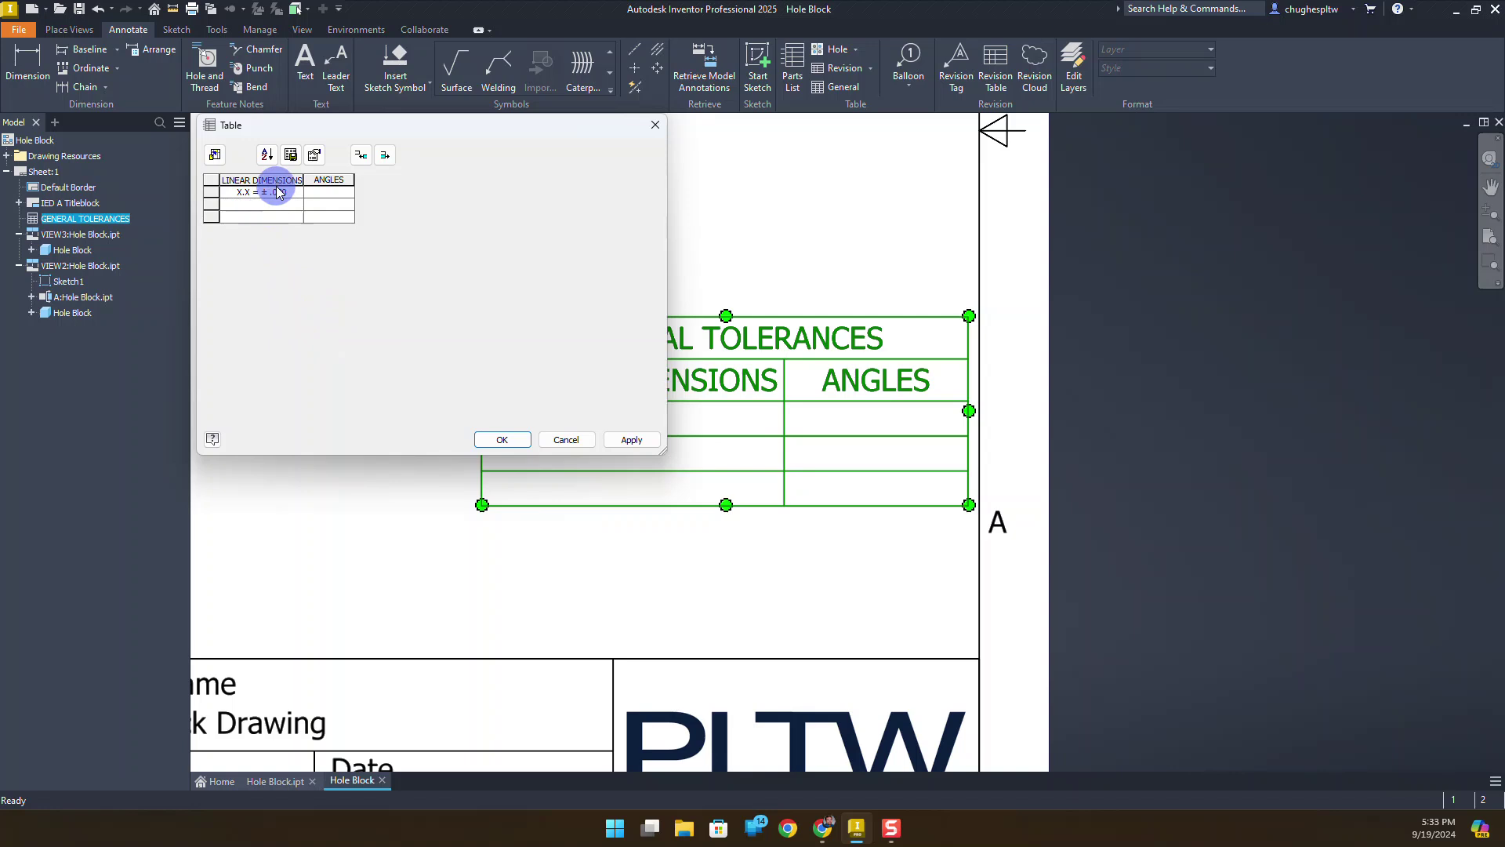
left_click_drag(286, 193, 228, 191)
key("ctrl+c")
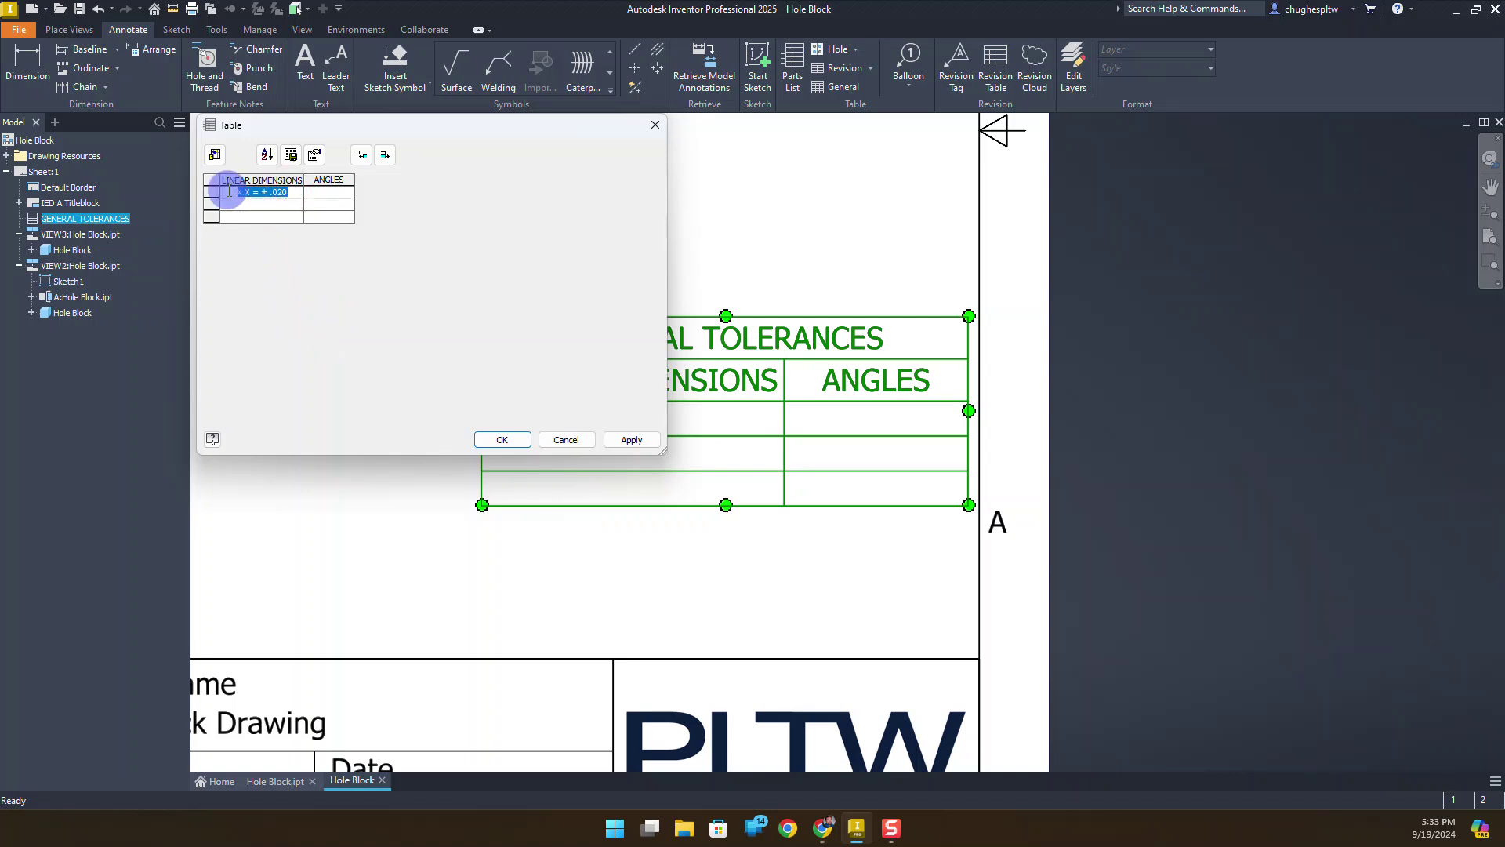
left_click(246, 205)
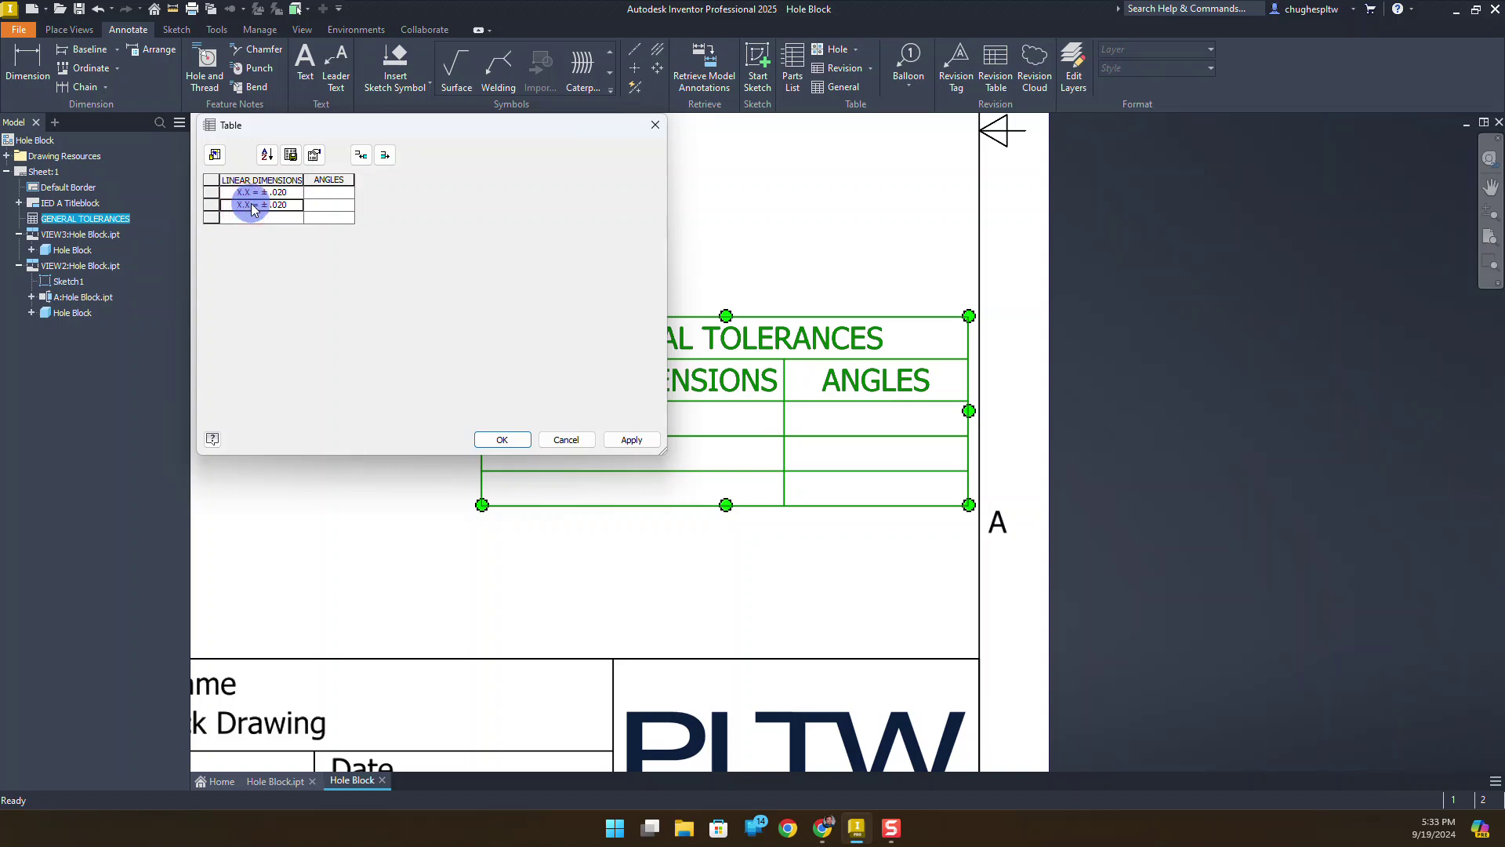
key("BackSpace")
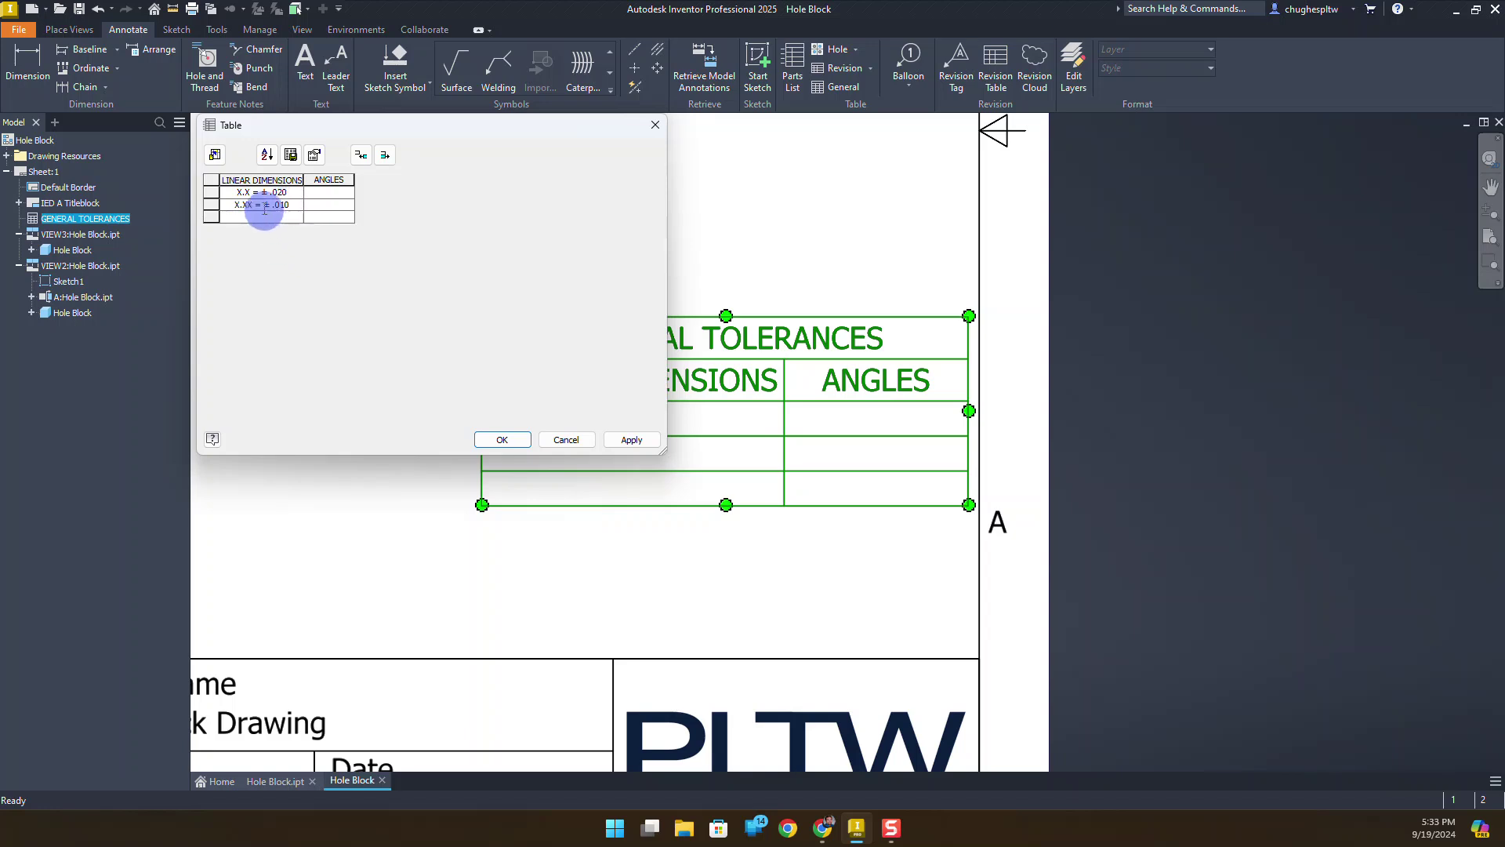
Enter X.XXX = ± .005 in the third row and Angles = ± .5°, then apply
left_click(269, 225)
left_click(261, 225)
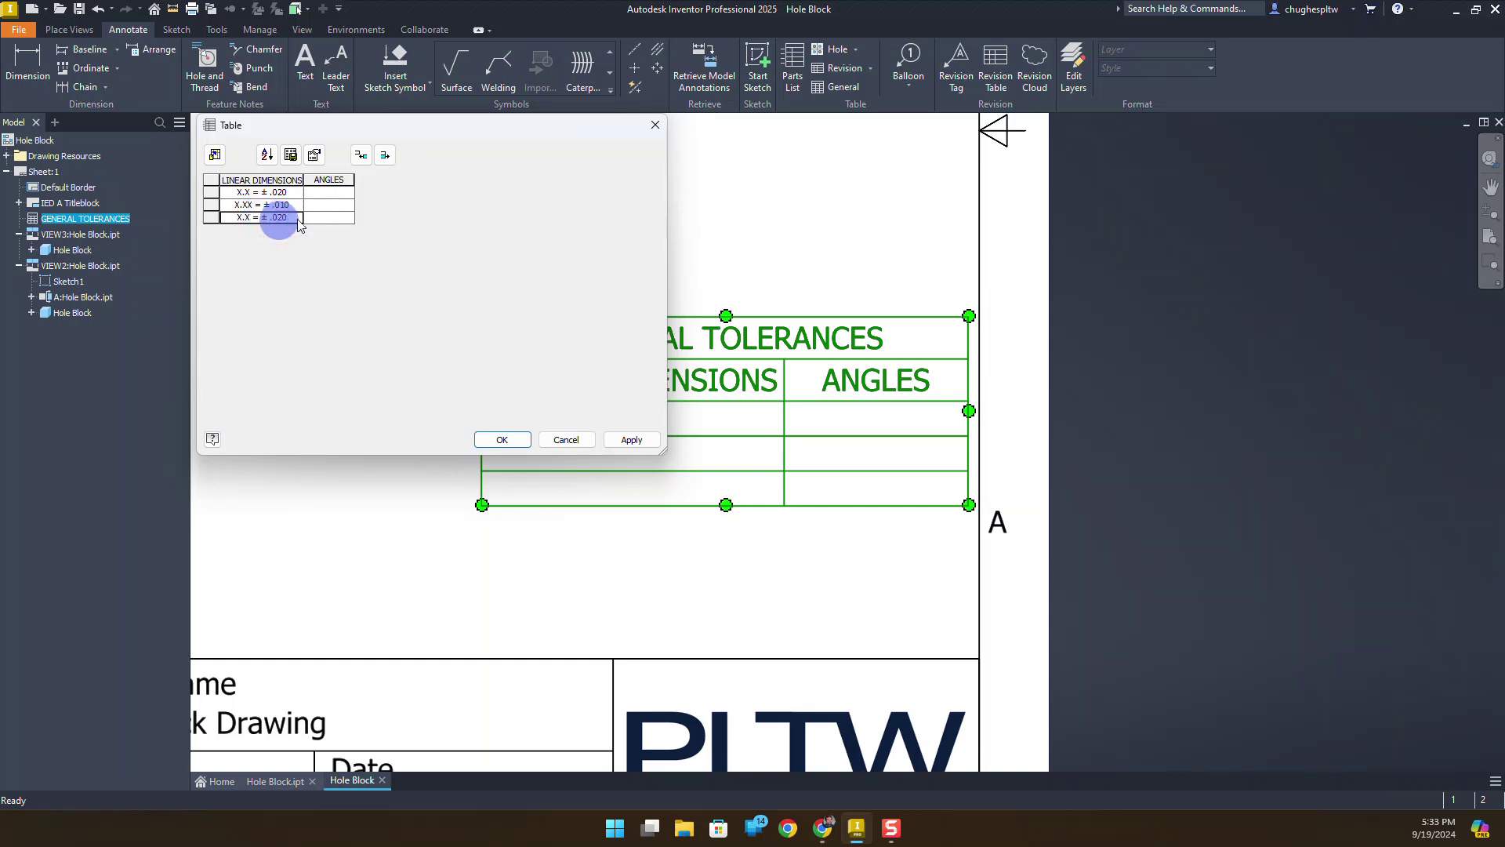
right_click(286, 216)
left_click(306, 288)
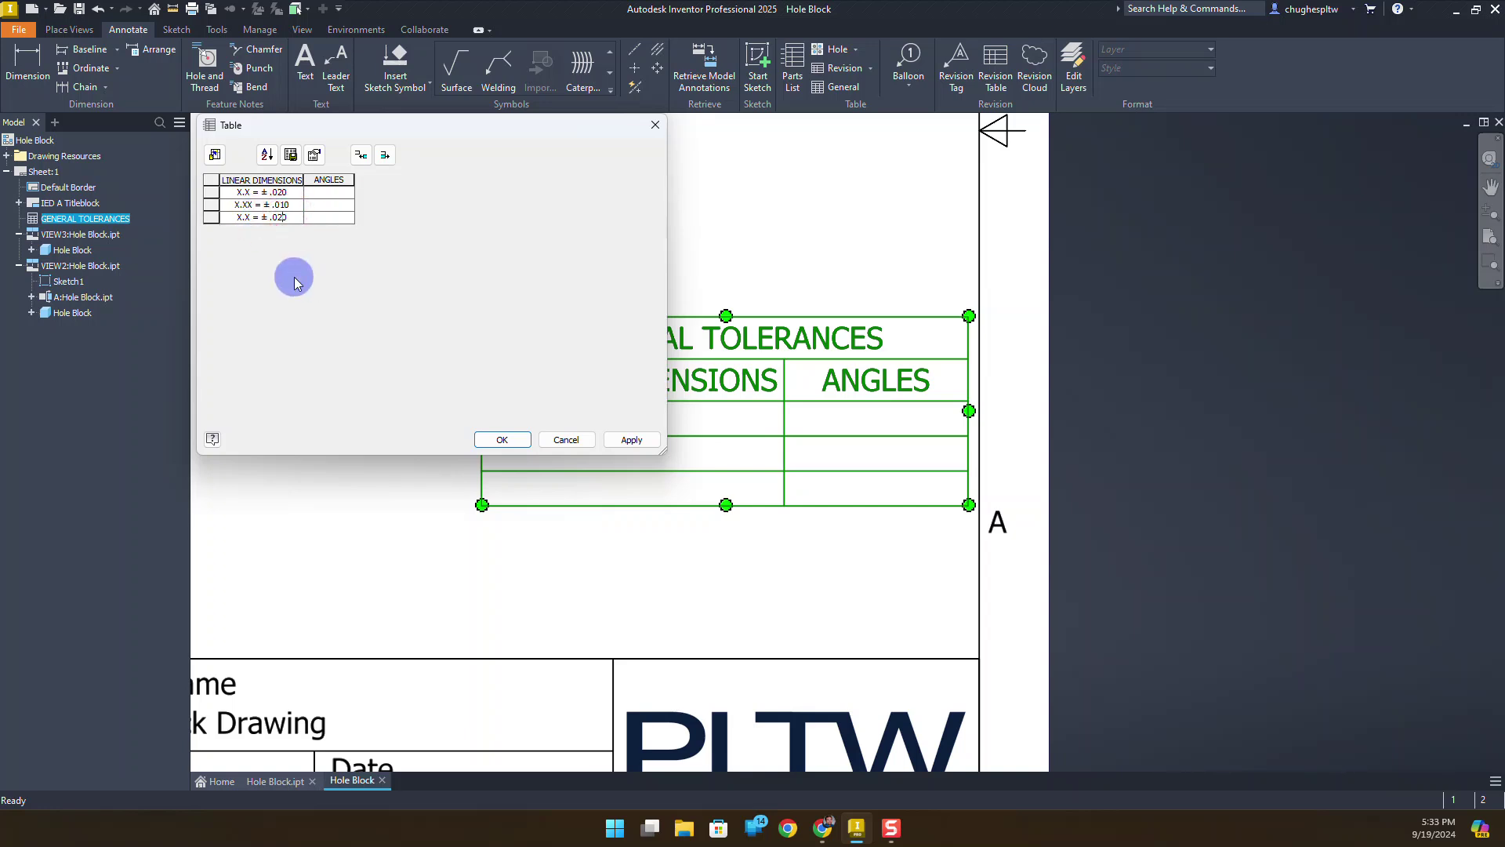
key("BackSpace")
key("BackSpace")
type("05")
type("XX")
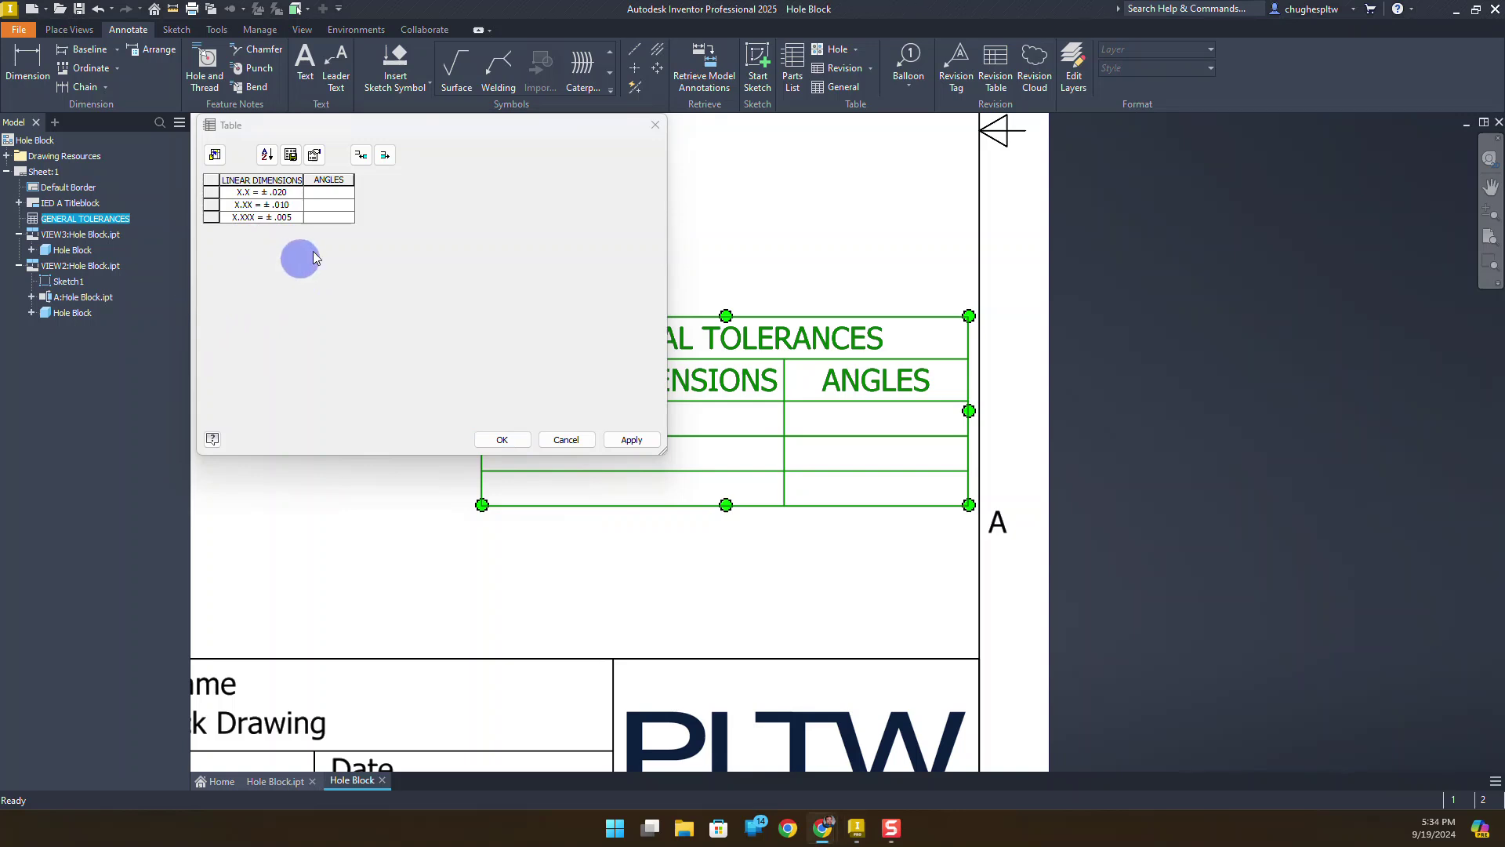
left_click(327, 193)
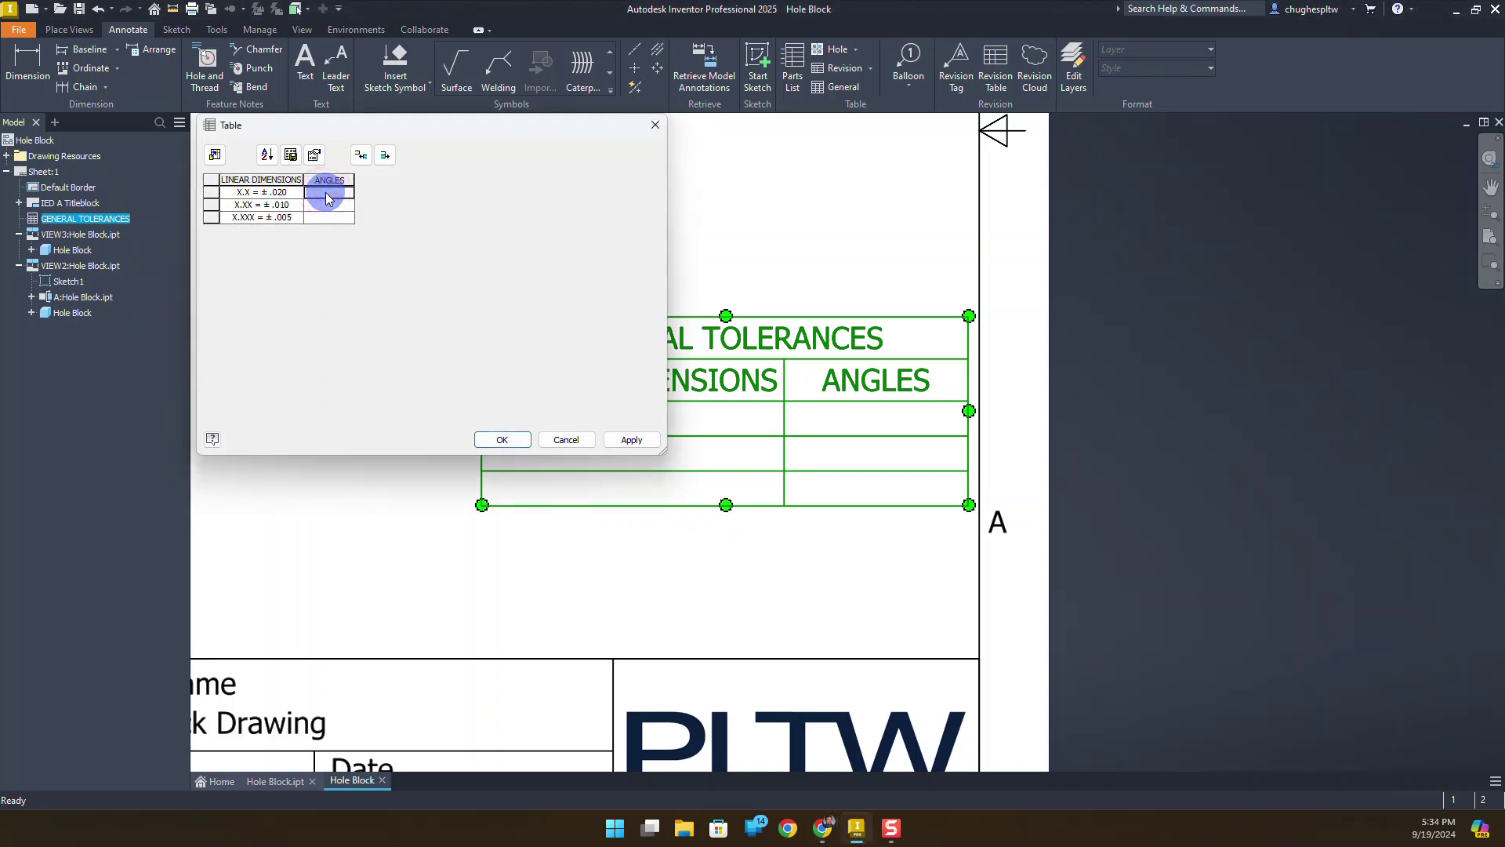
type("Angles = ±")
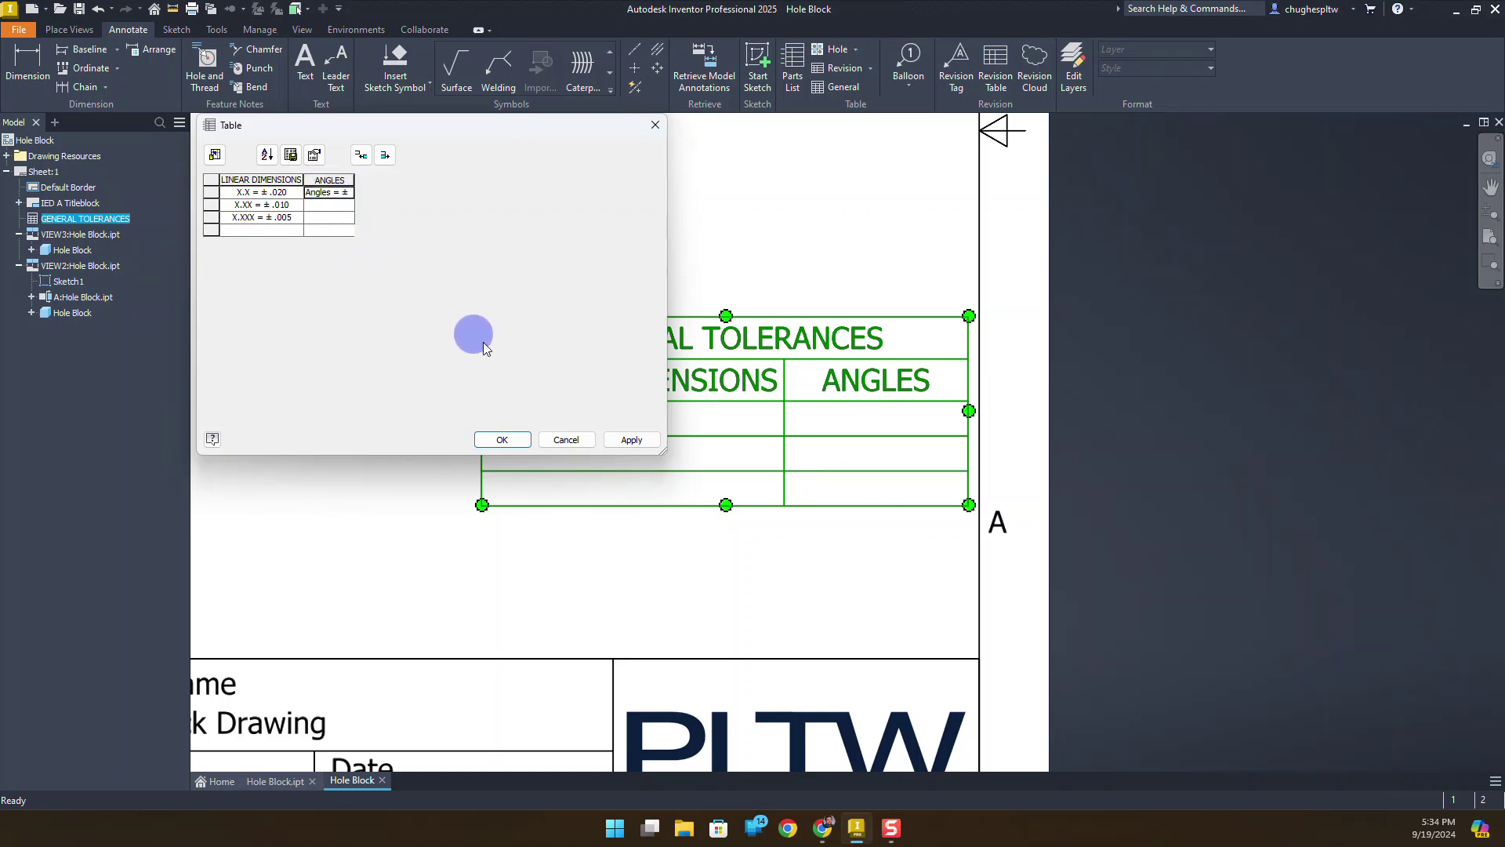
left_click(630, 439)
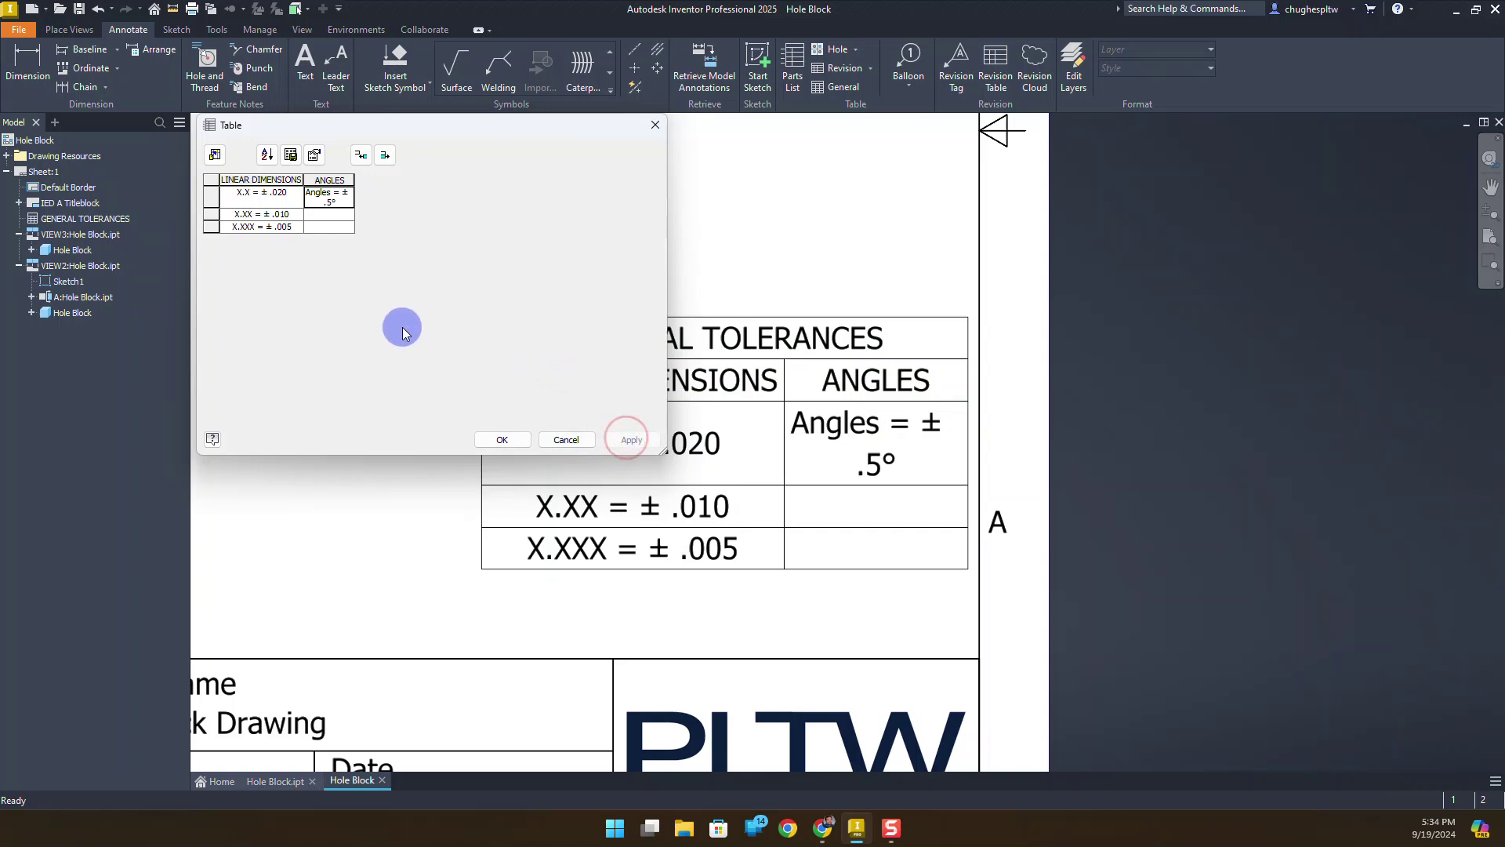
left_click(502, 439)
Place the GENERAL TOLERANCES table in the sheet's lower-right corner, directly above the title block
left_click_drag(481, 442, 370, 441)
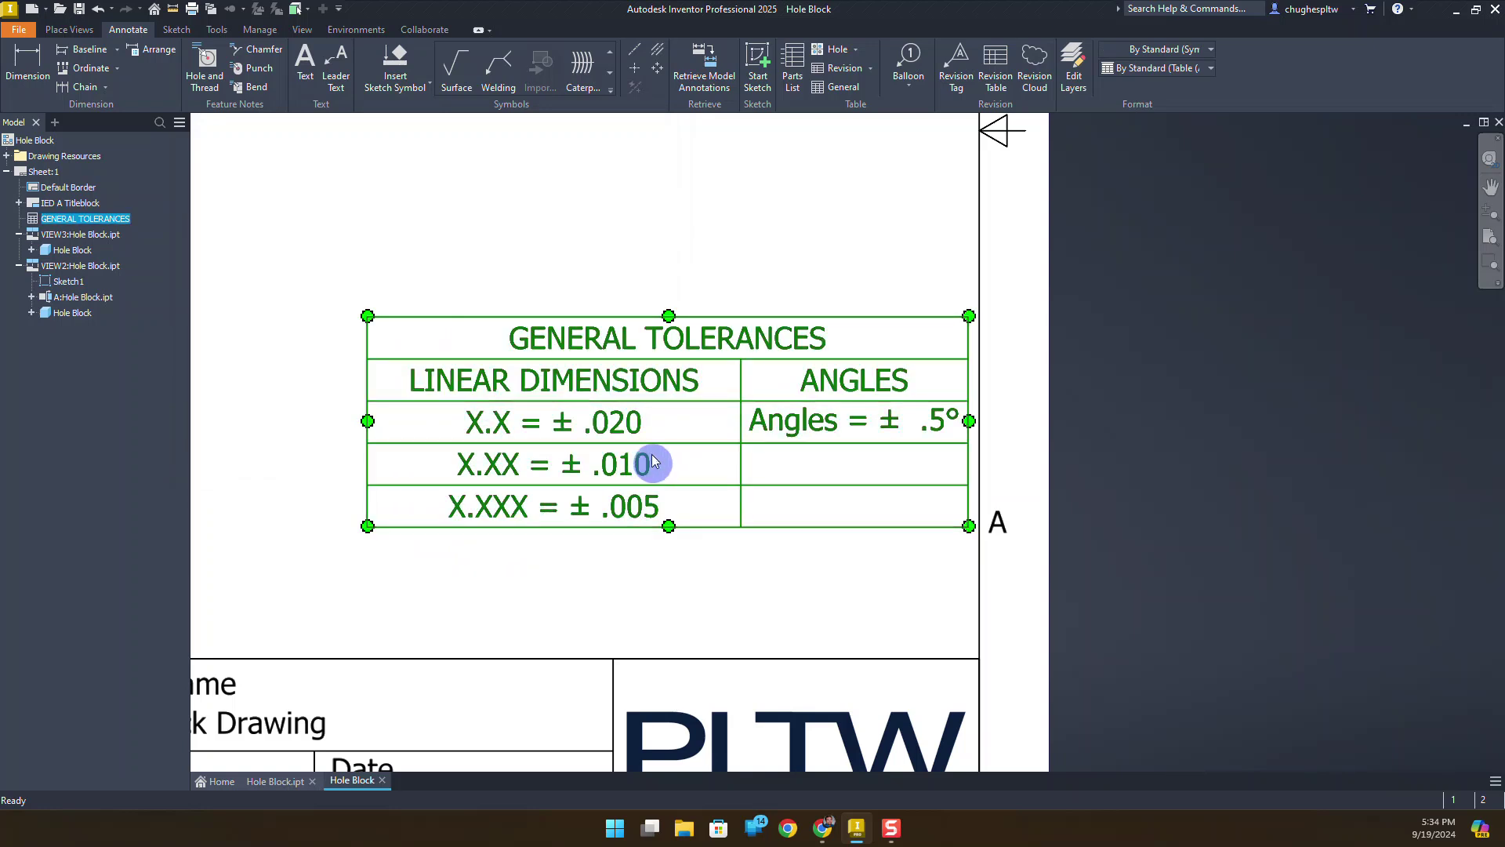
scroll(654, 389, "up", 3)
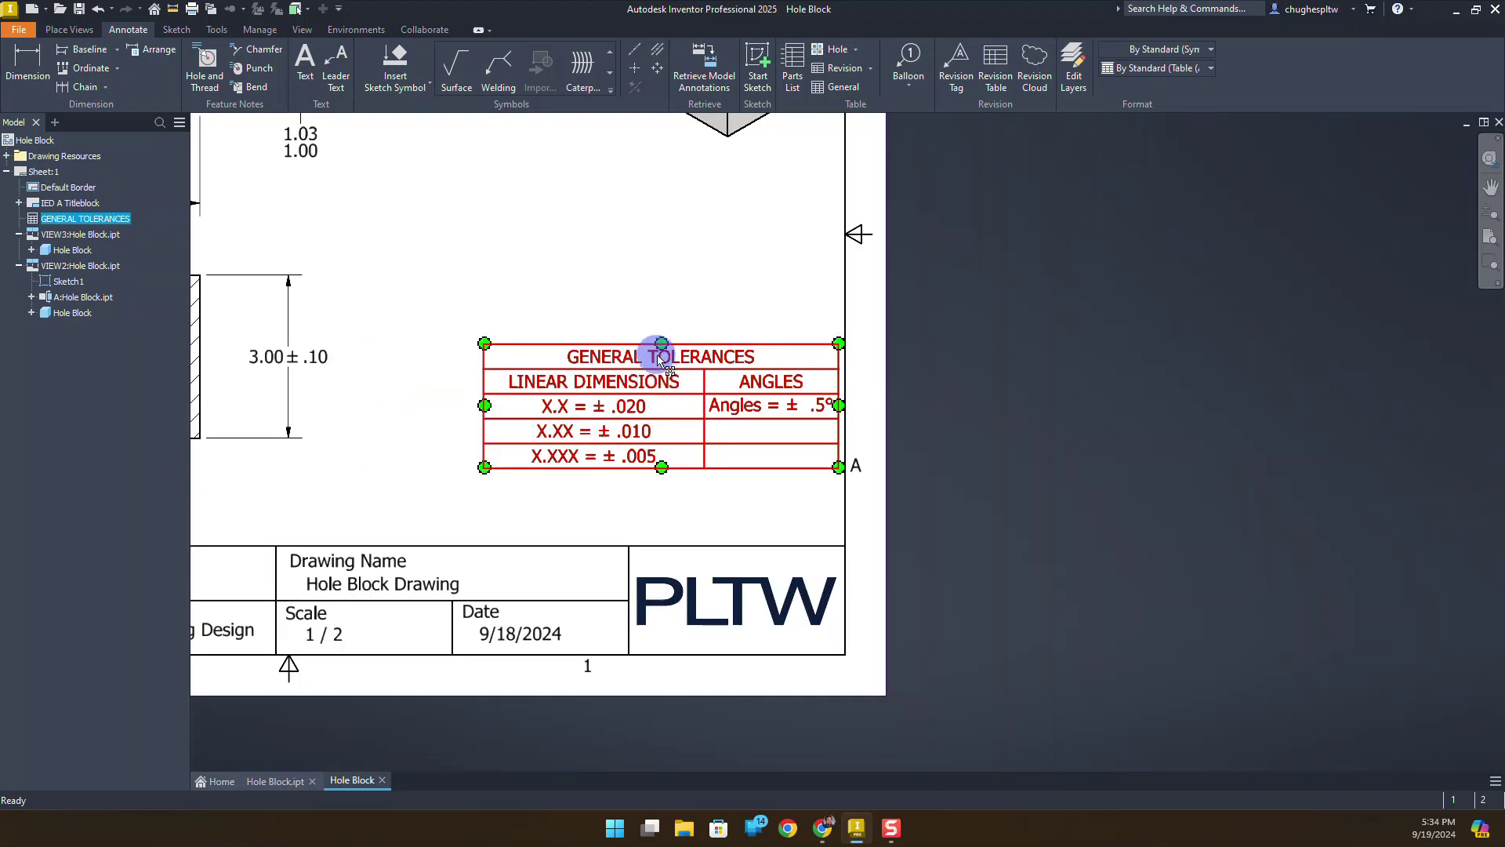
left_click_drag(656, 354, 667, 432)
left_click(747, 327)
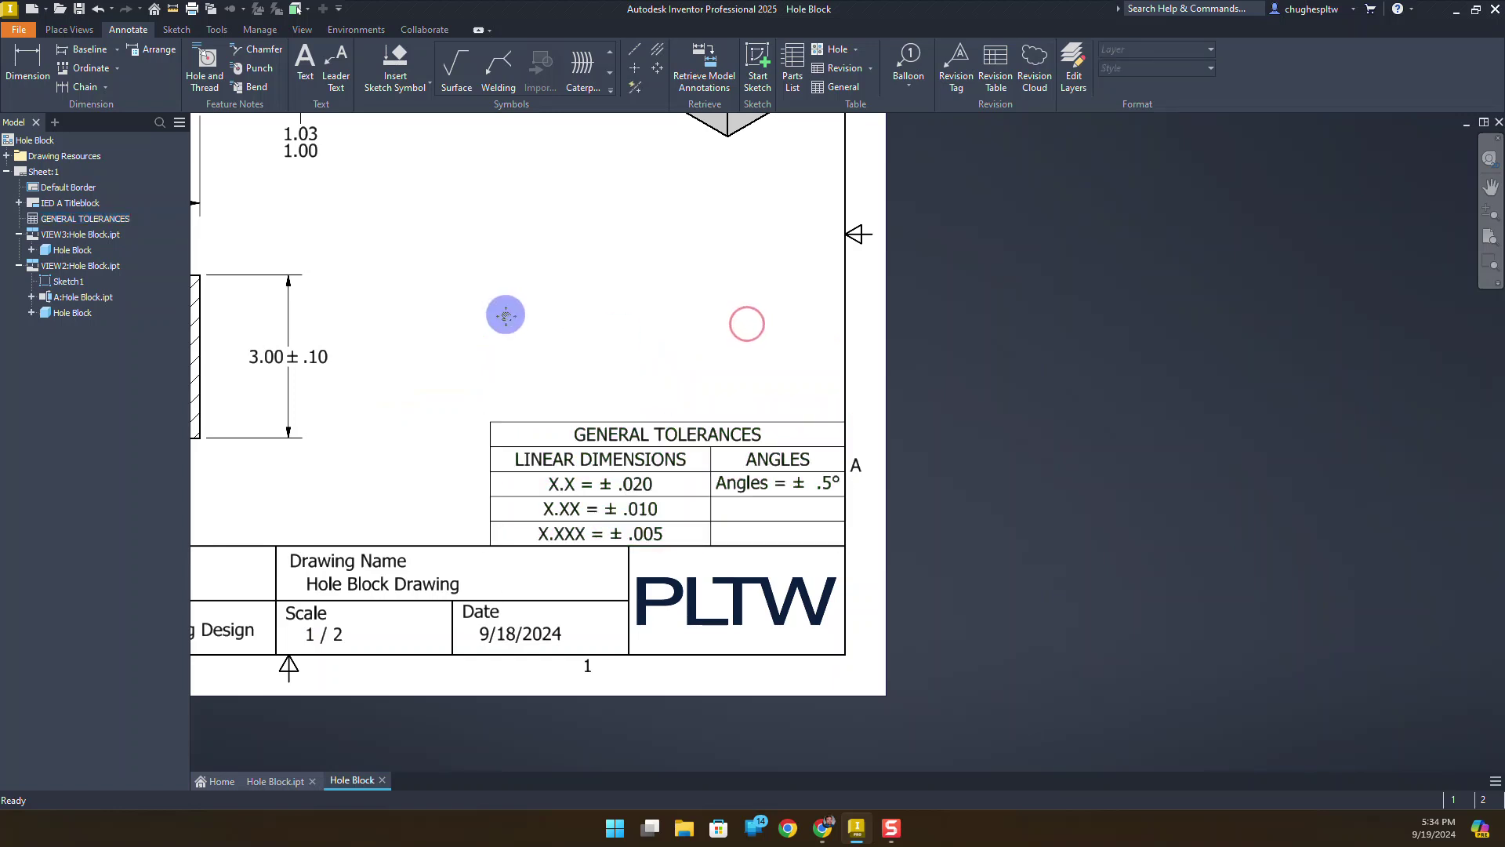
key("Home")
key("F2")
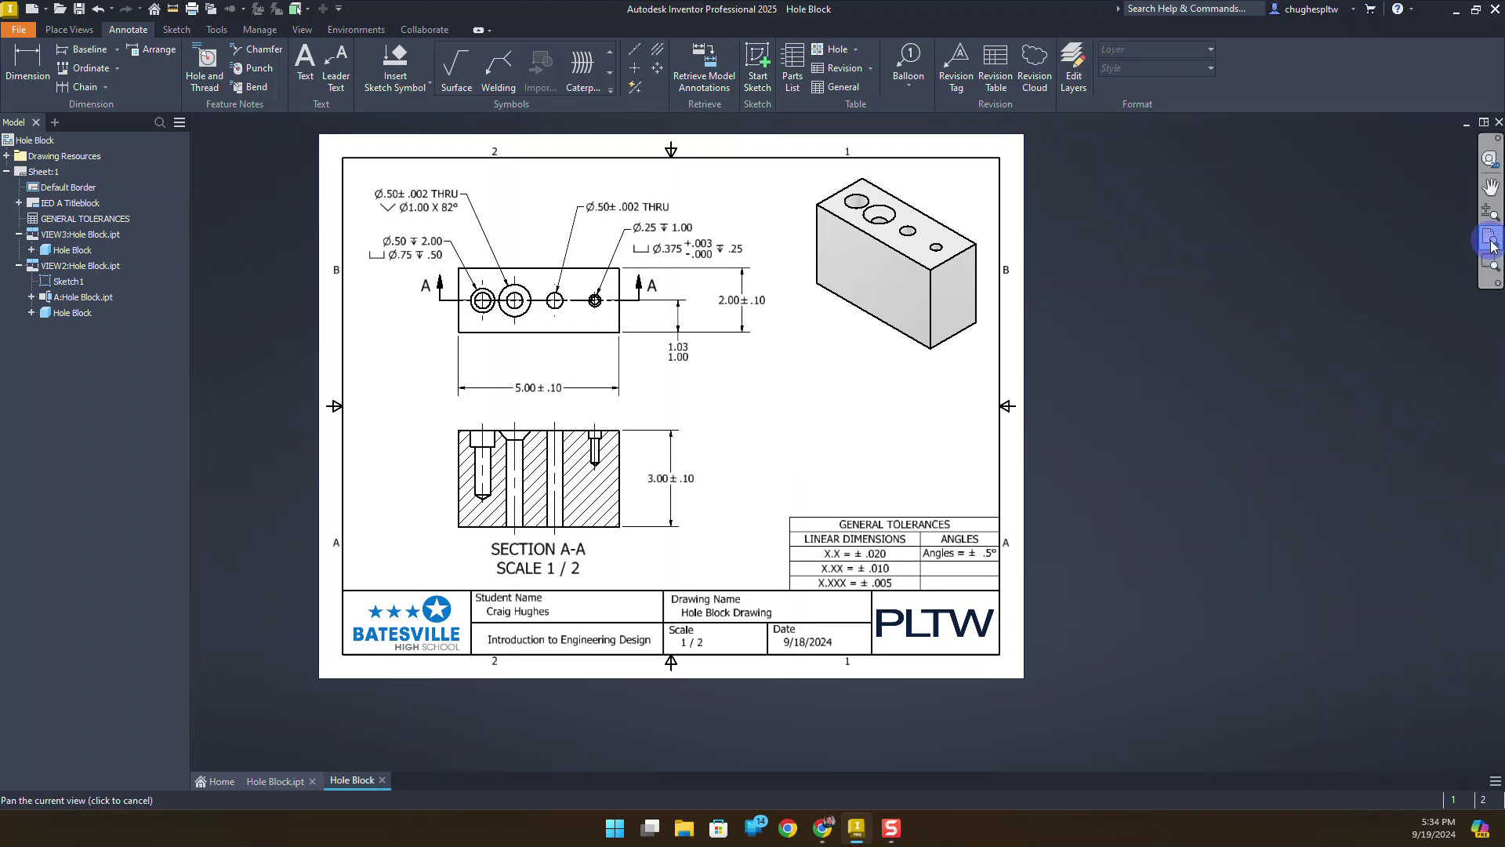
scroll(1205, 483, "up", 2)
key("Escape")
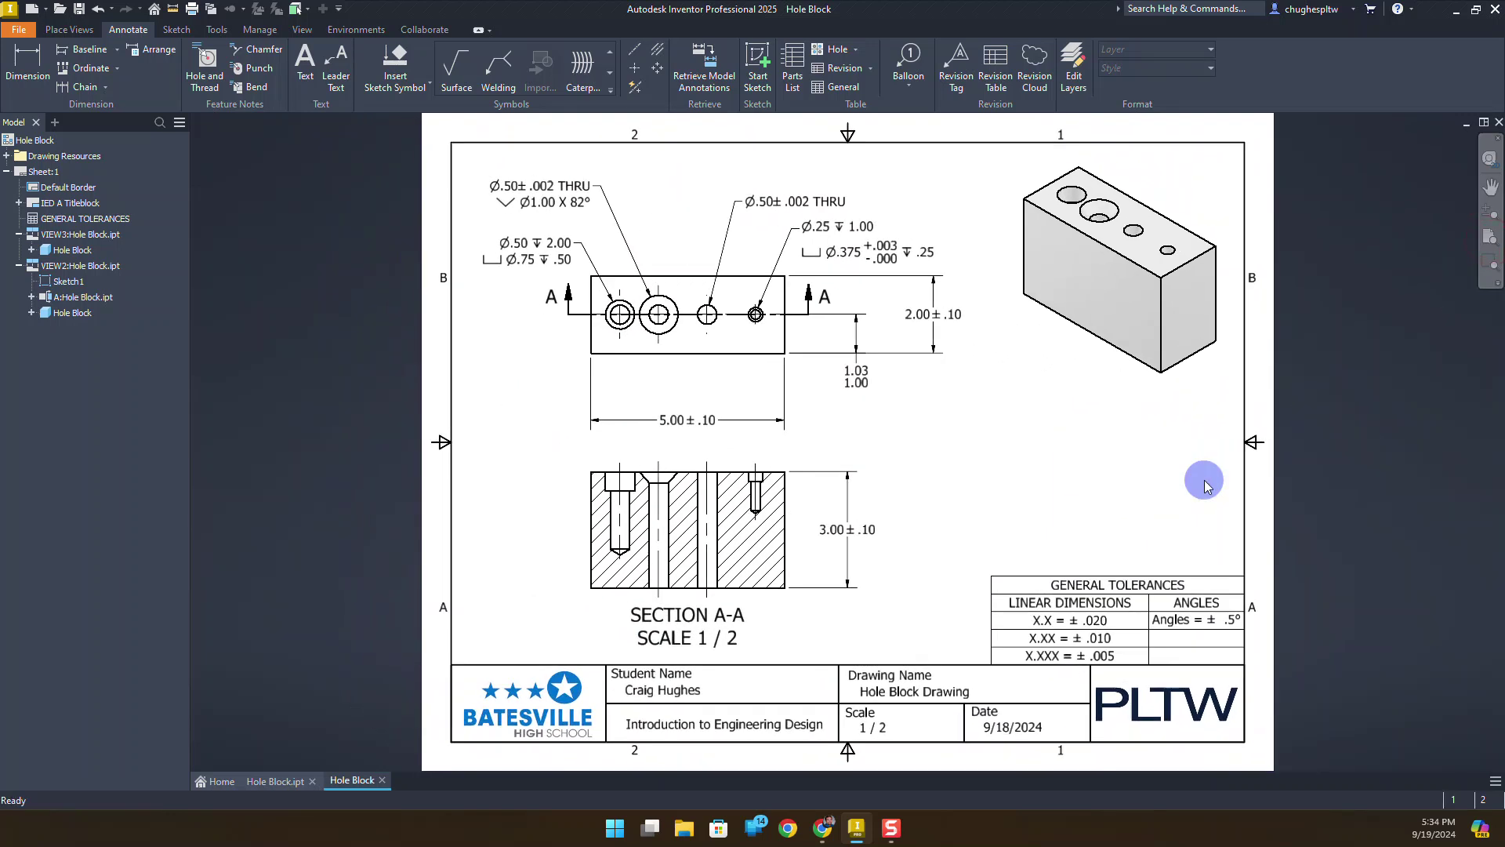